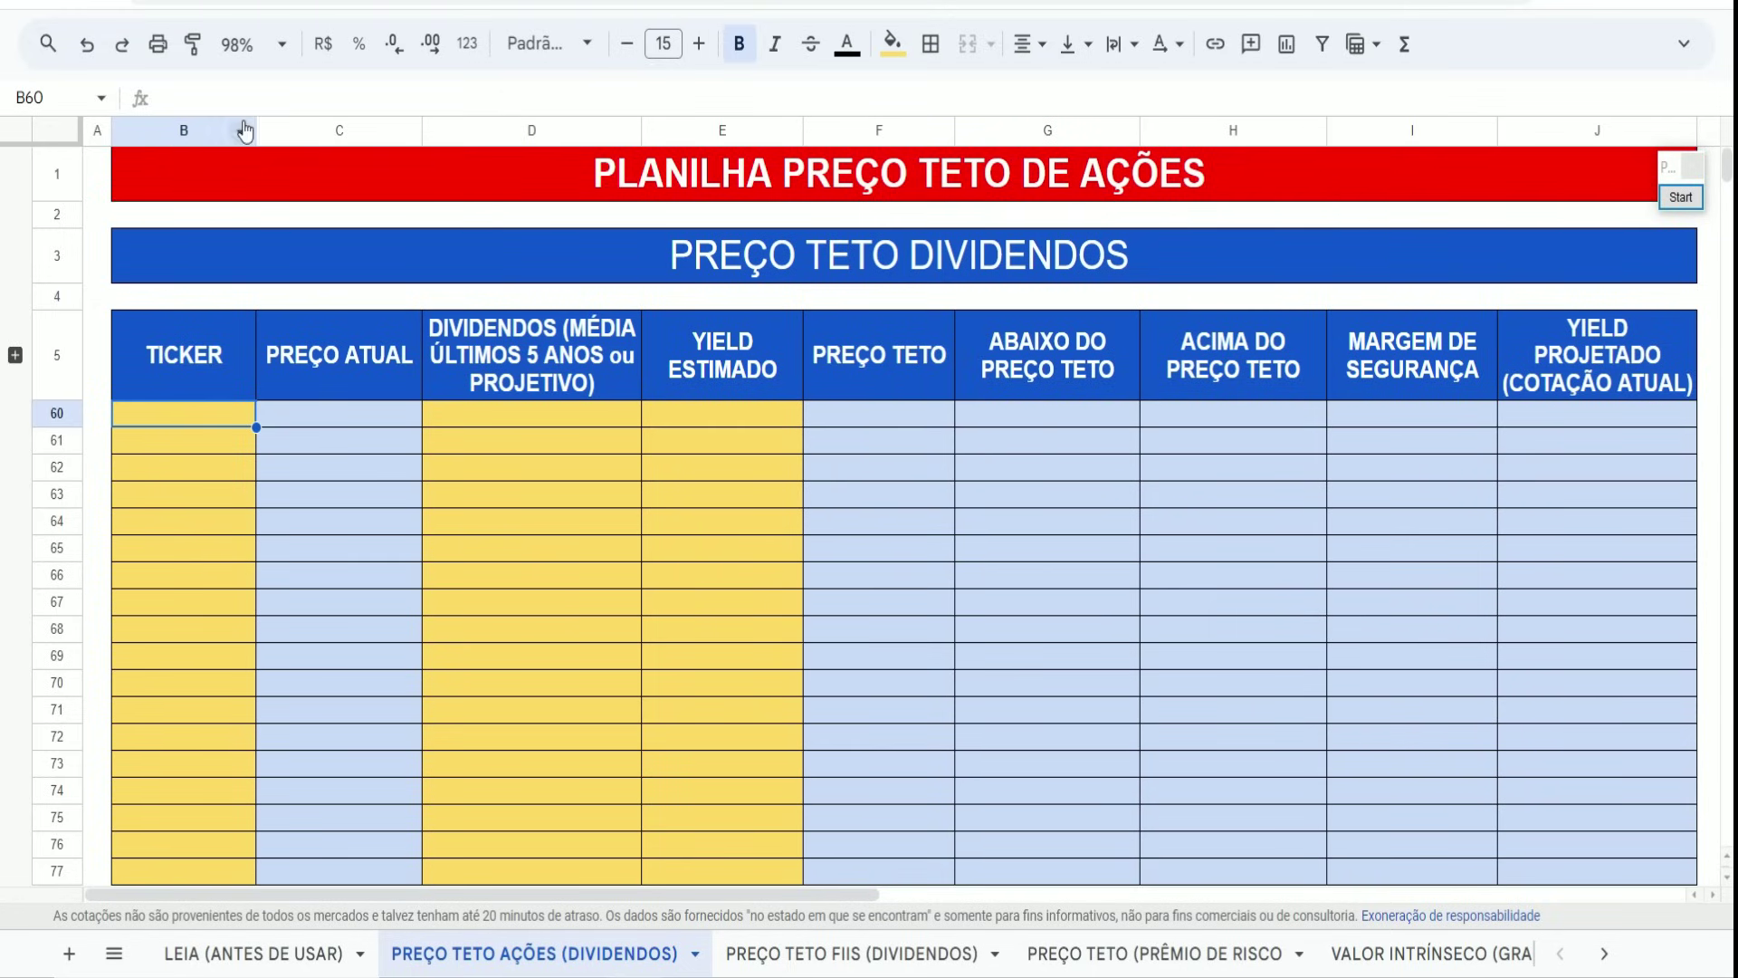
Undo the last three deletions in row 60, restoring the ticker BBAS3, the dividend 2,396 and the estimated yield 6%.
click(88, 47)
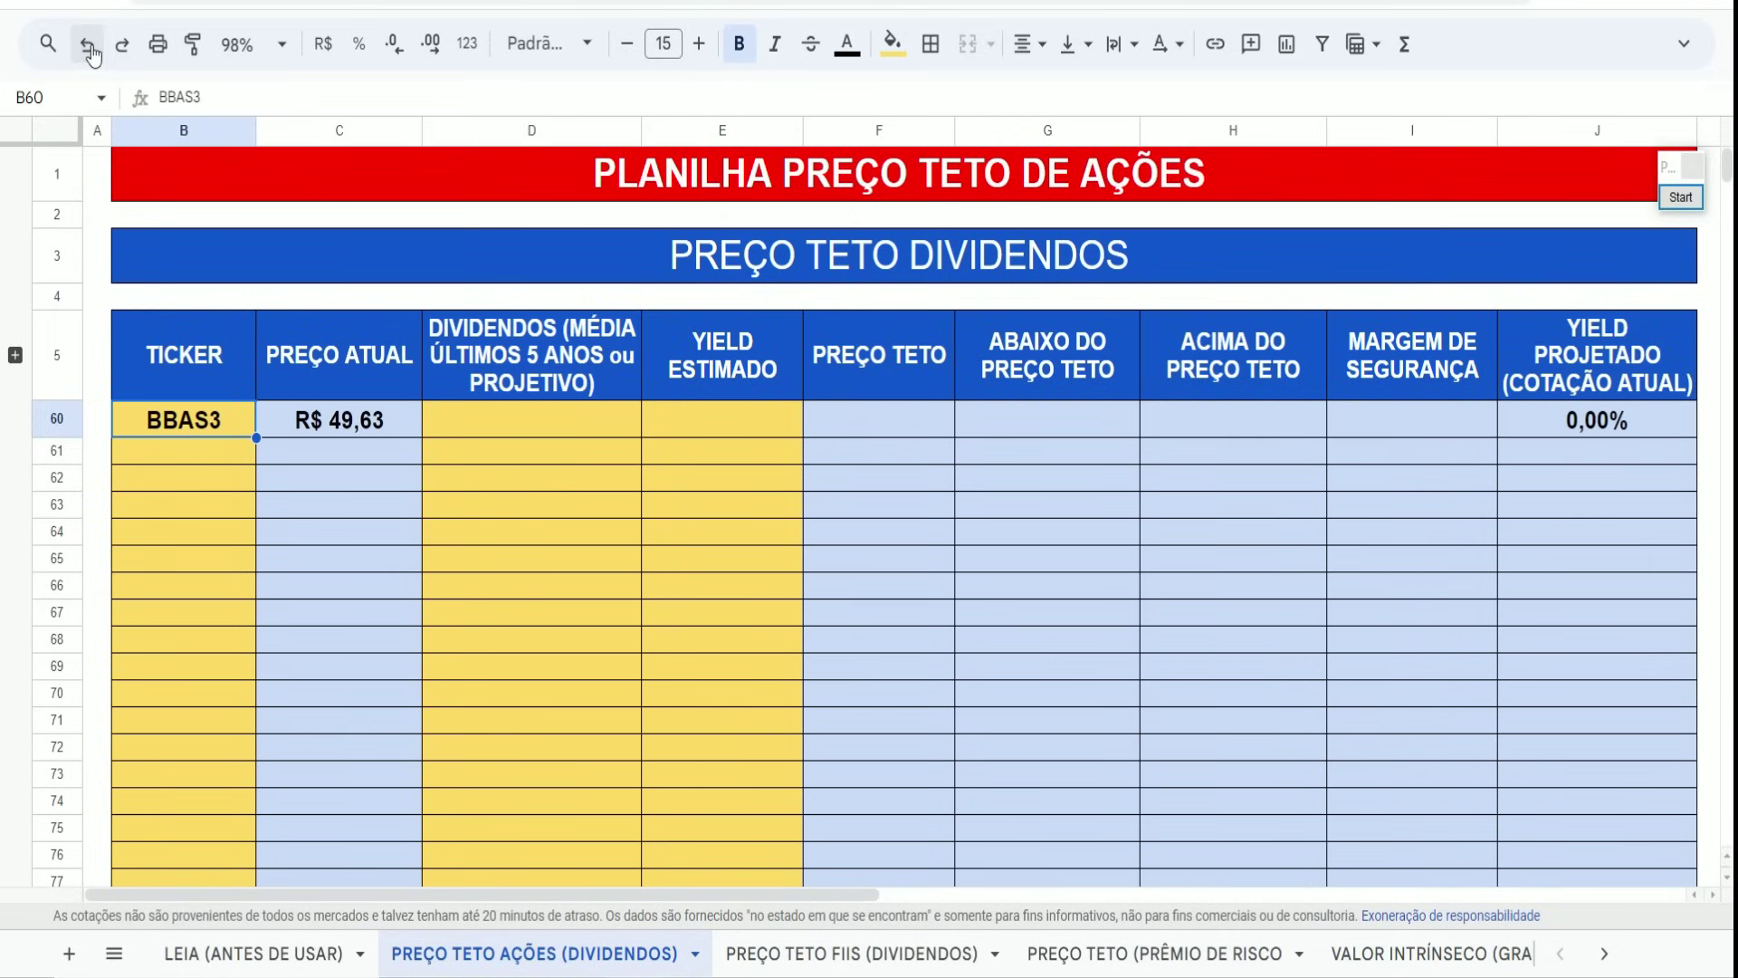
click(89, 50)
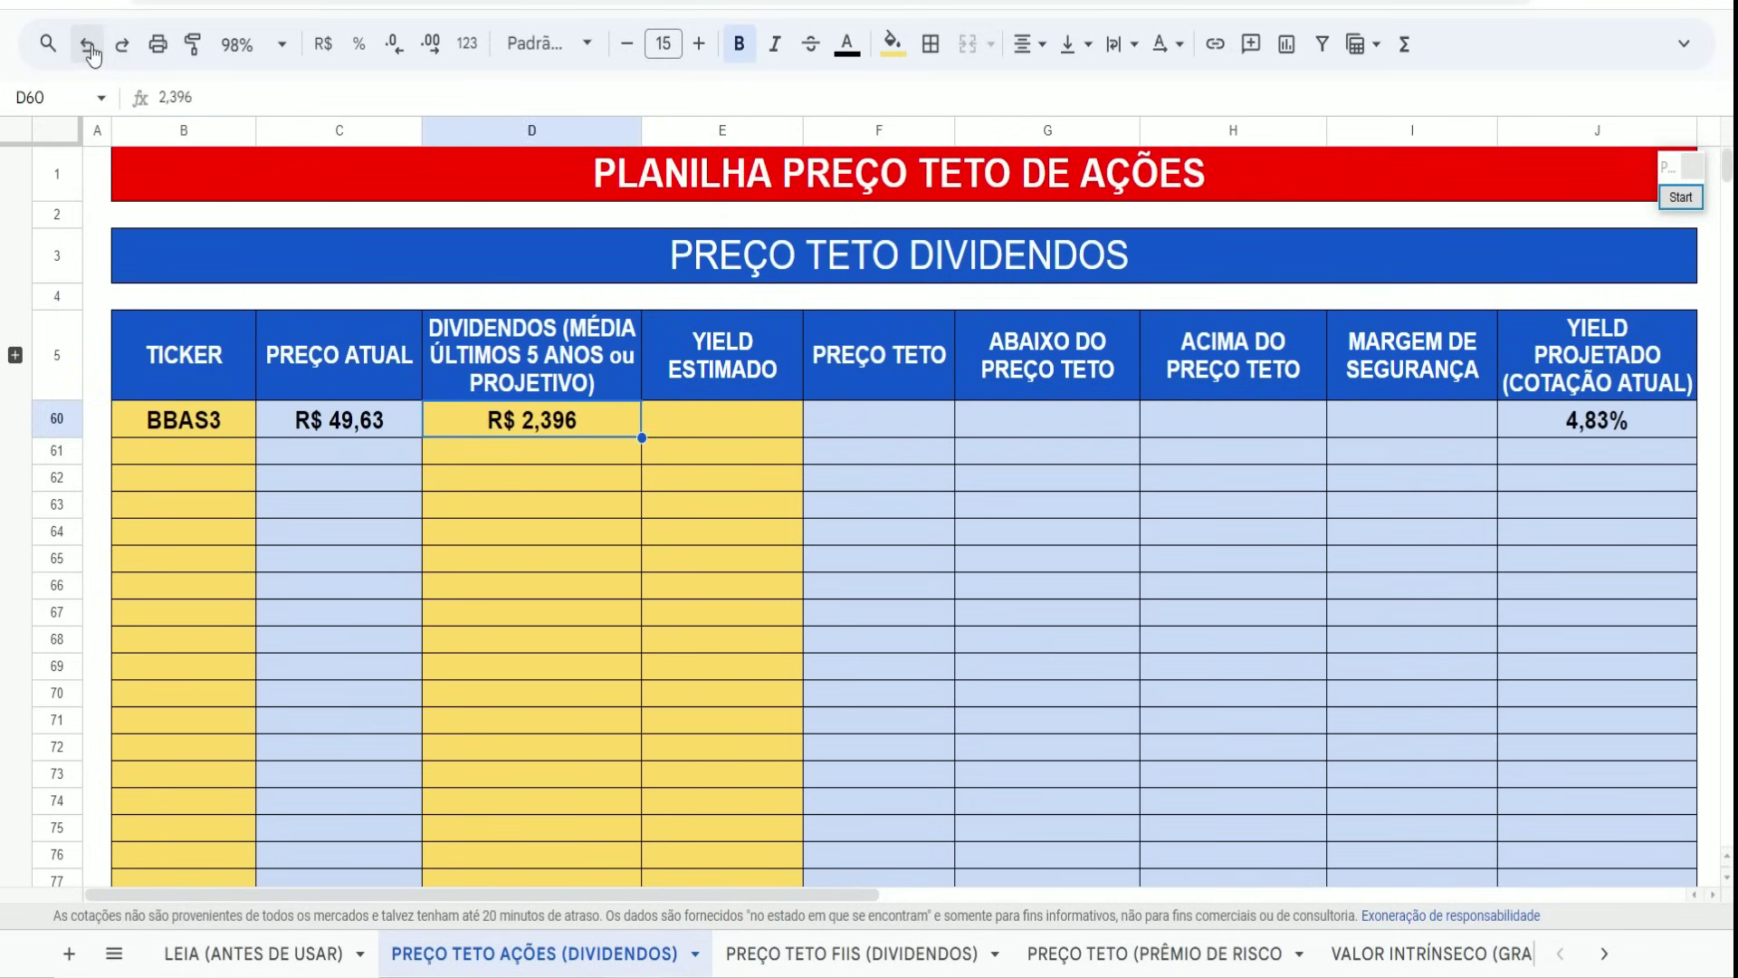
click(90, 51)
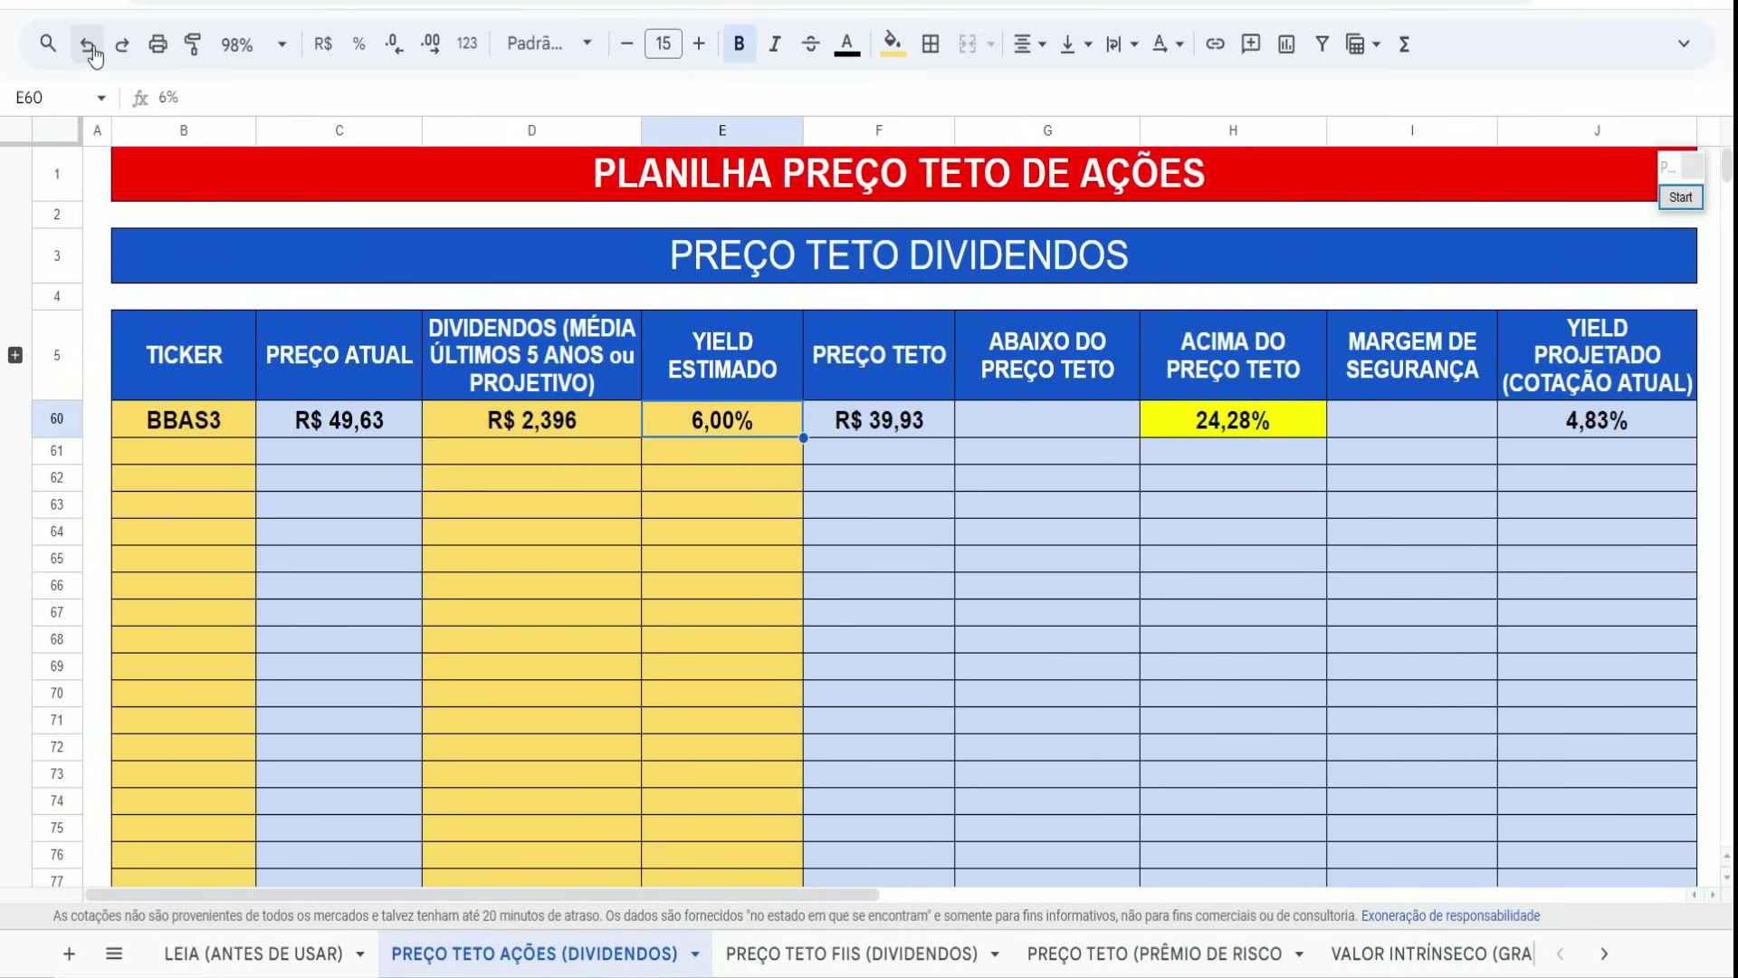
Outline in red the header text ÚLTIMOS 5 ANOS and row 60's dividend, estimated yield, PREÇO TETO and ACIMA DO PREÇO TETO values.
click(1681, 198)
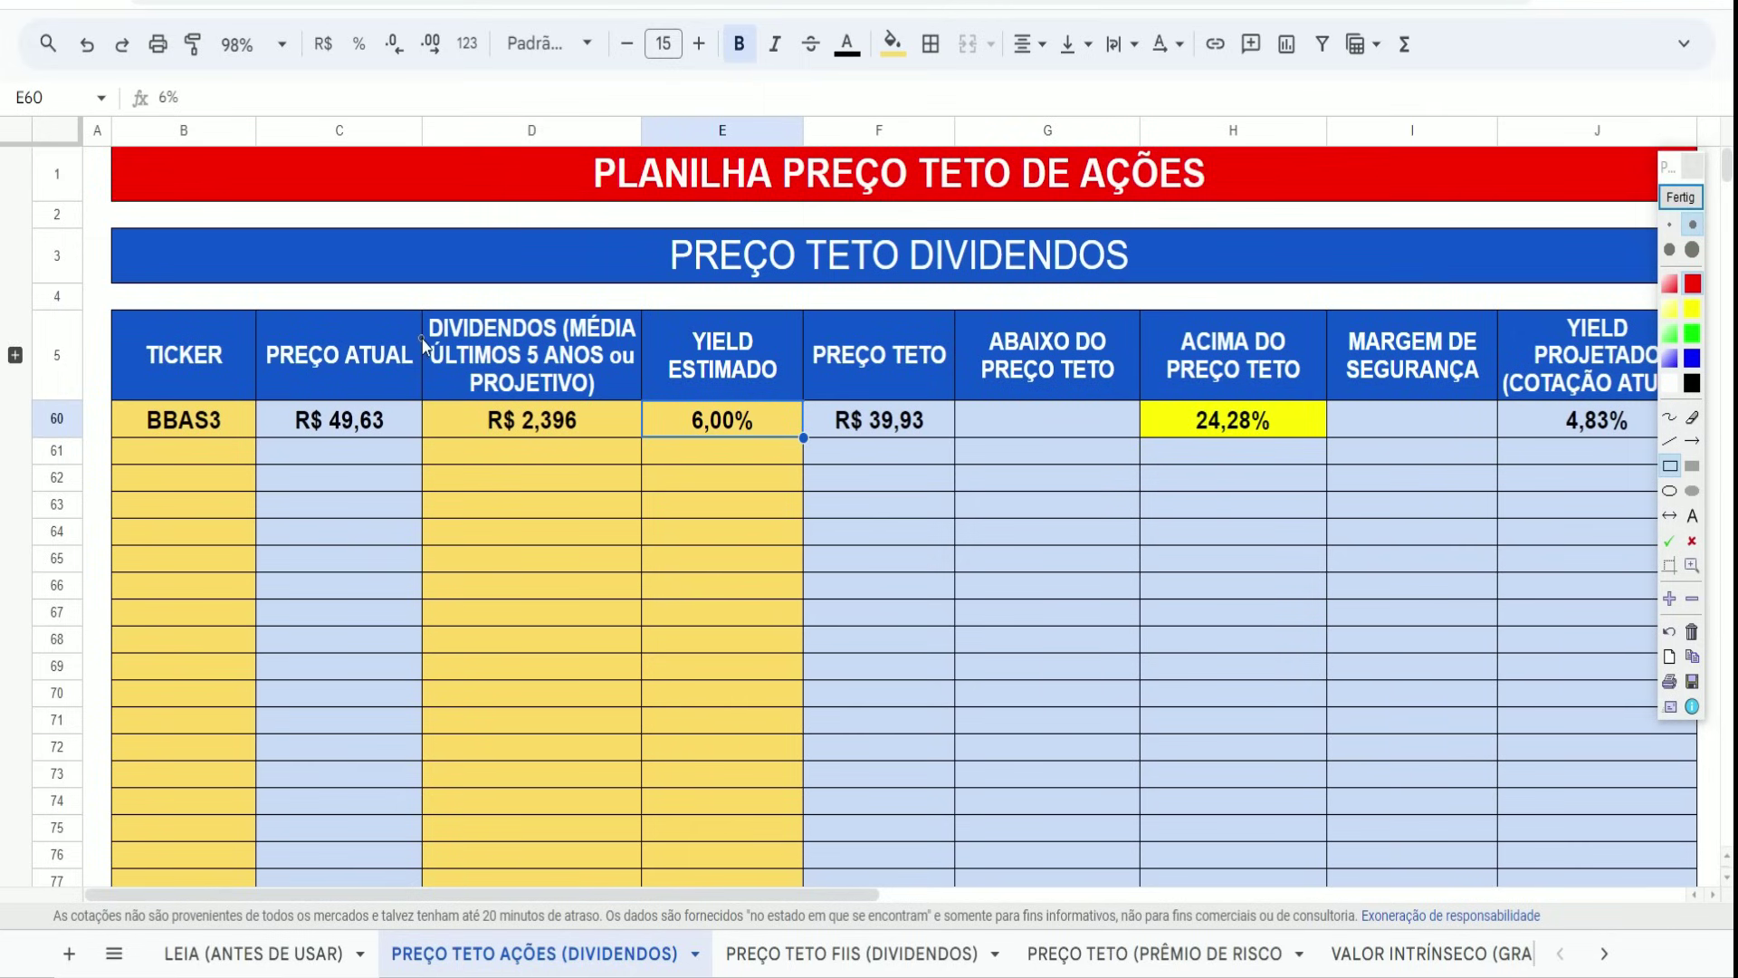
drag(421, 335, 611, 372)
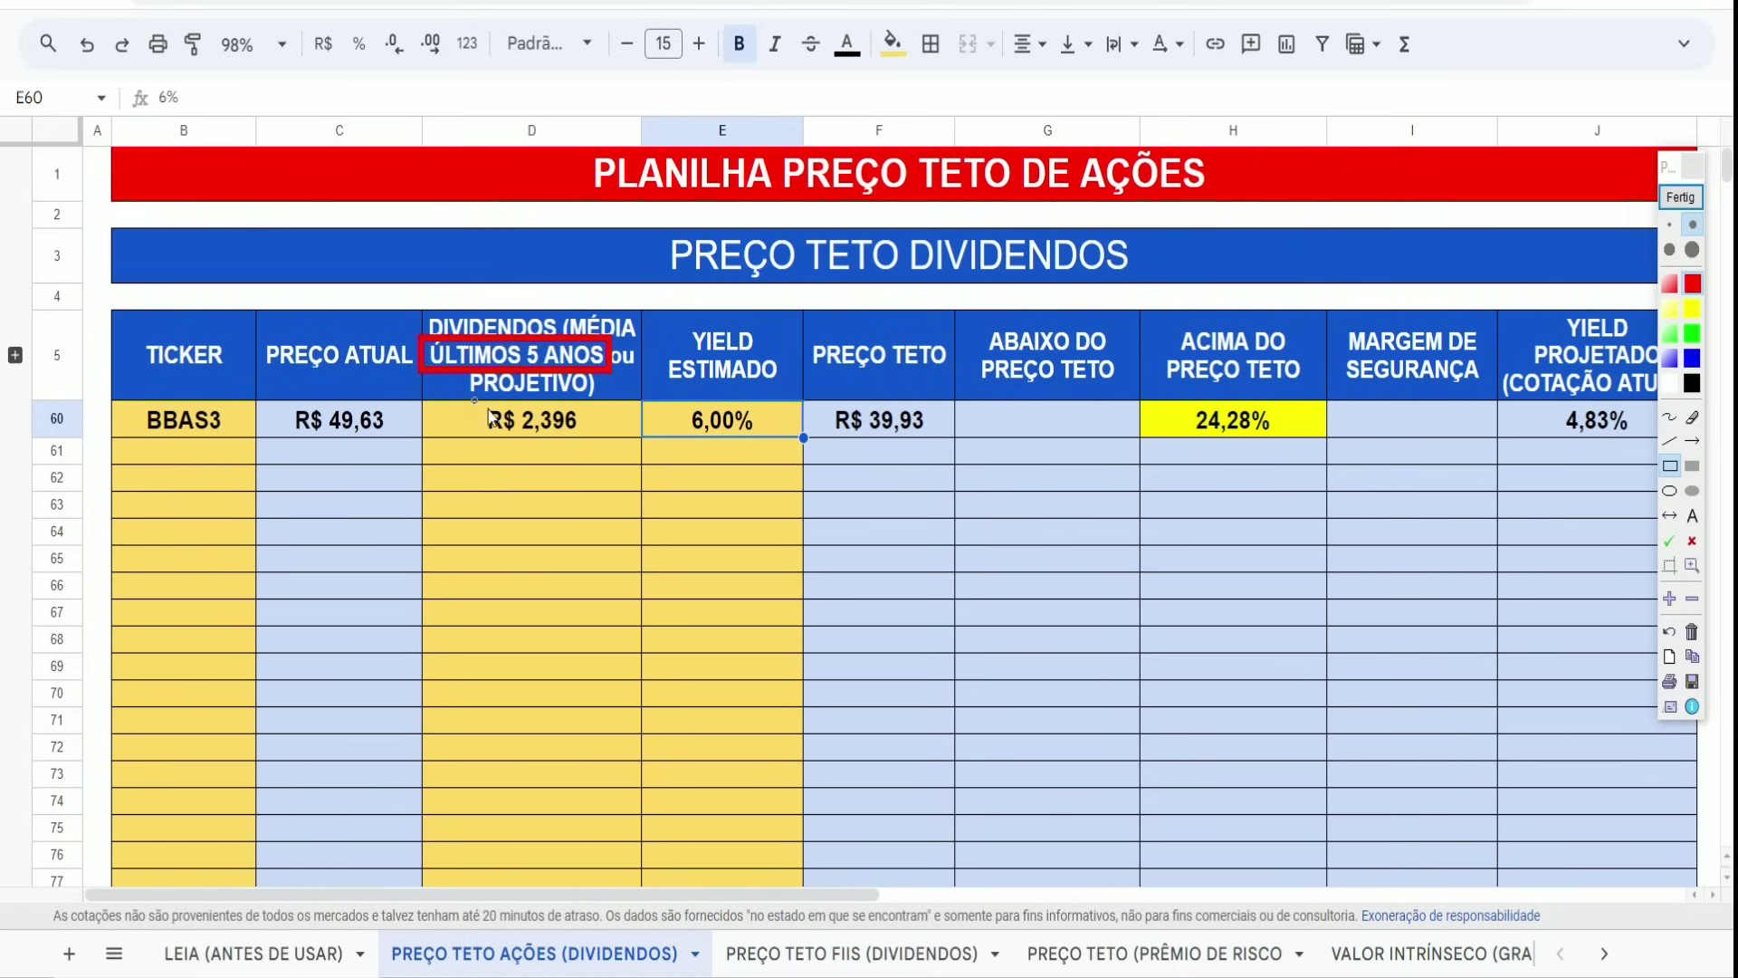
drag(473, 399, 594, 446)
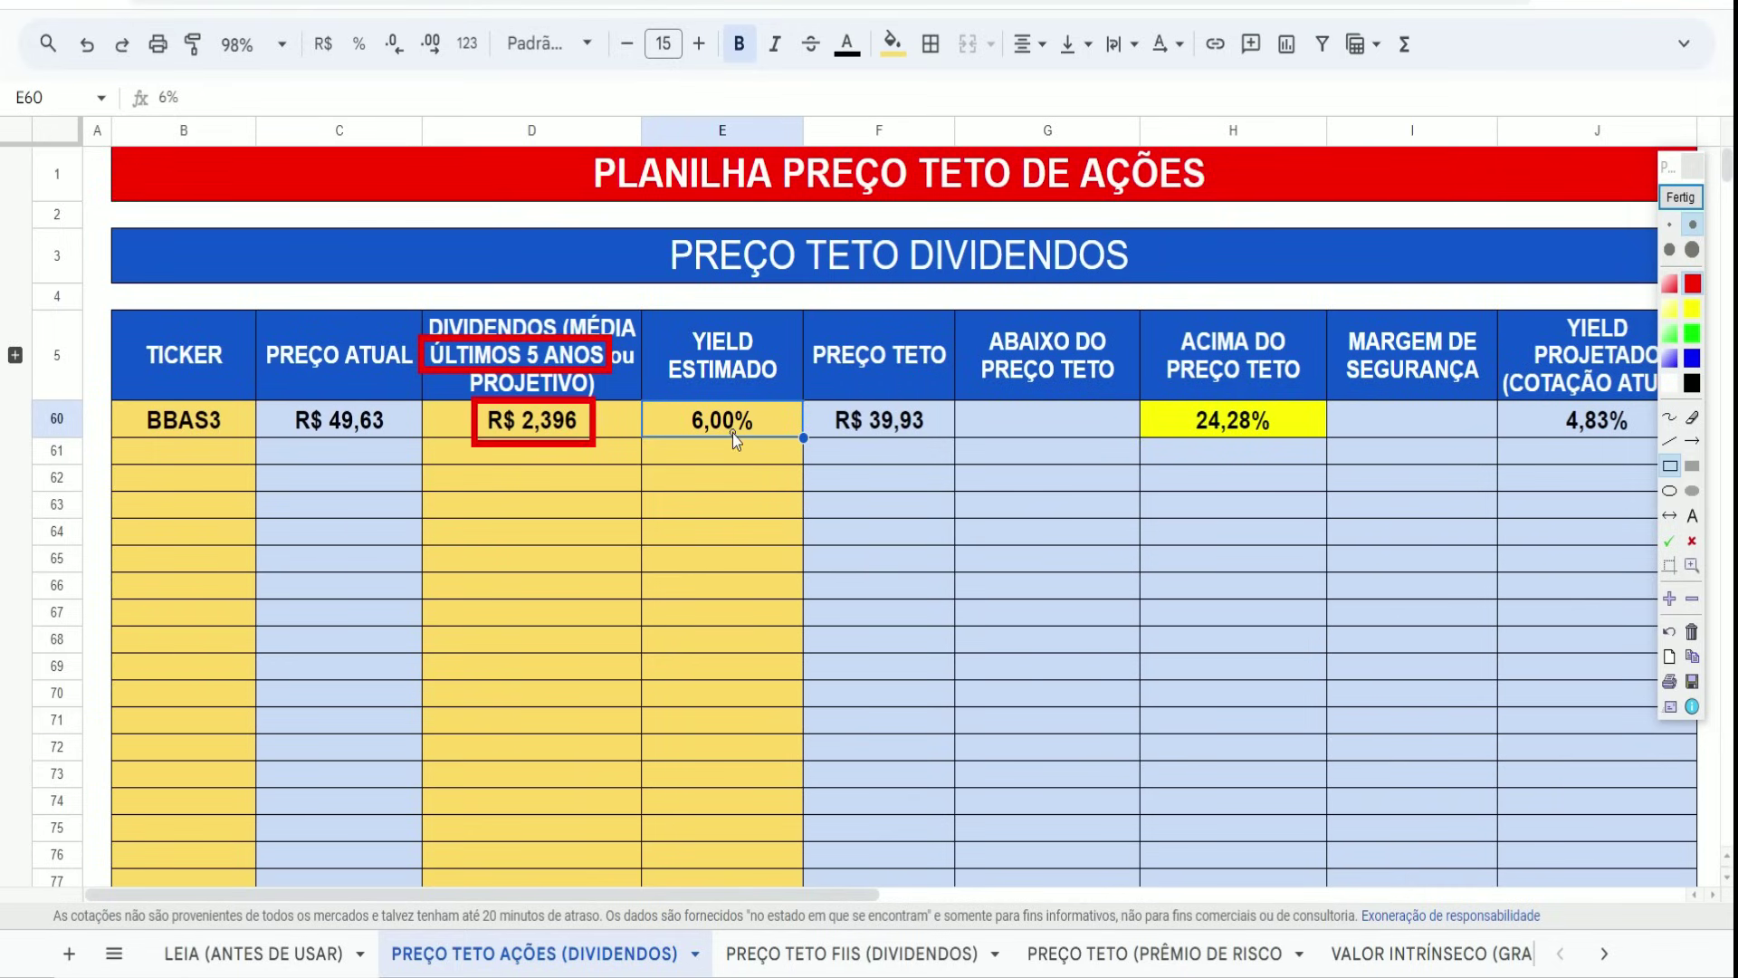
mouse_move(665, 391)
mouse_down()
mouse_move(777, 446)
mouse_move(943, 452)
mouse_up()
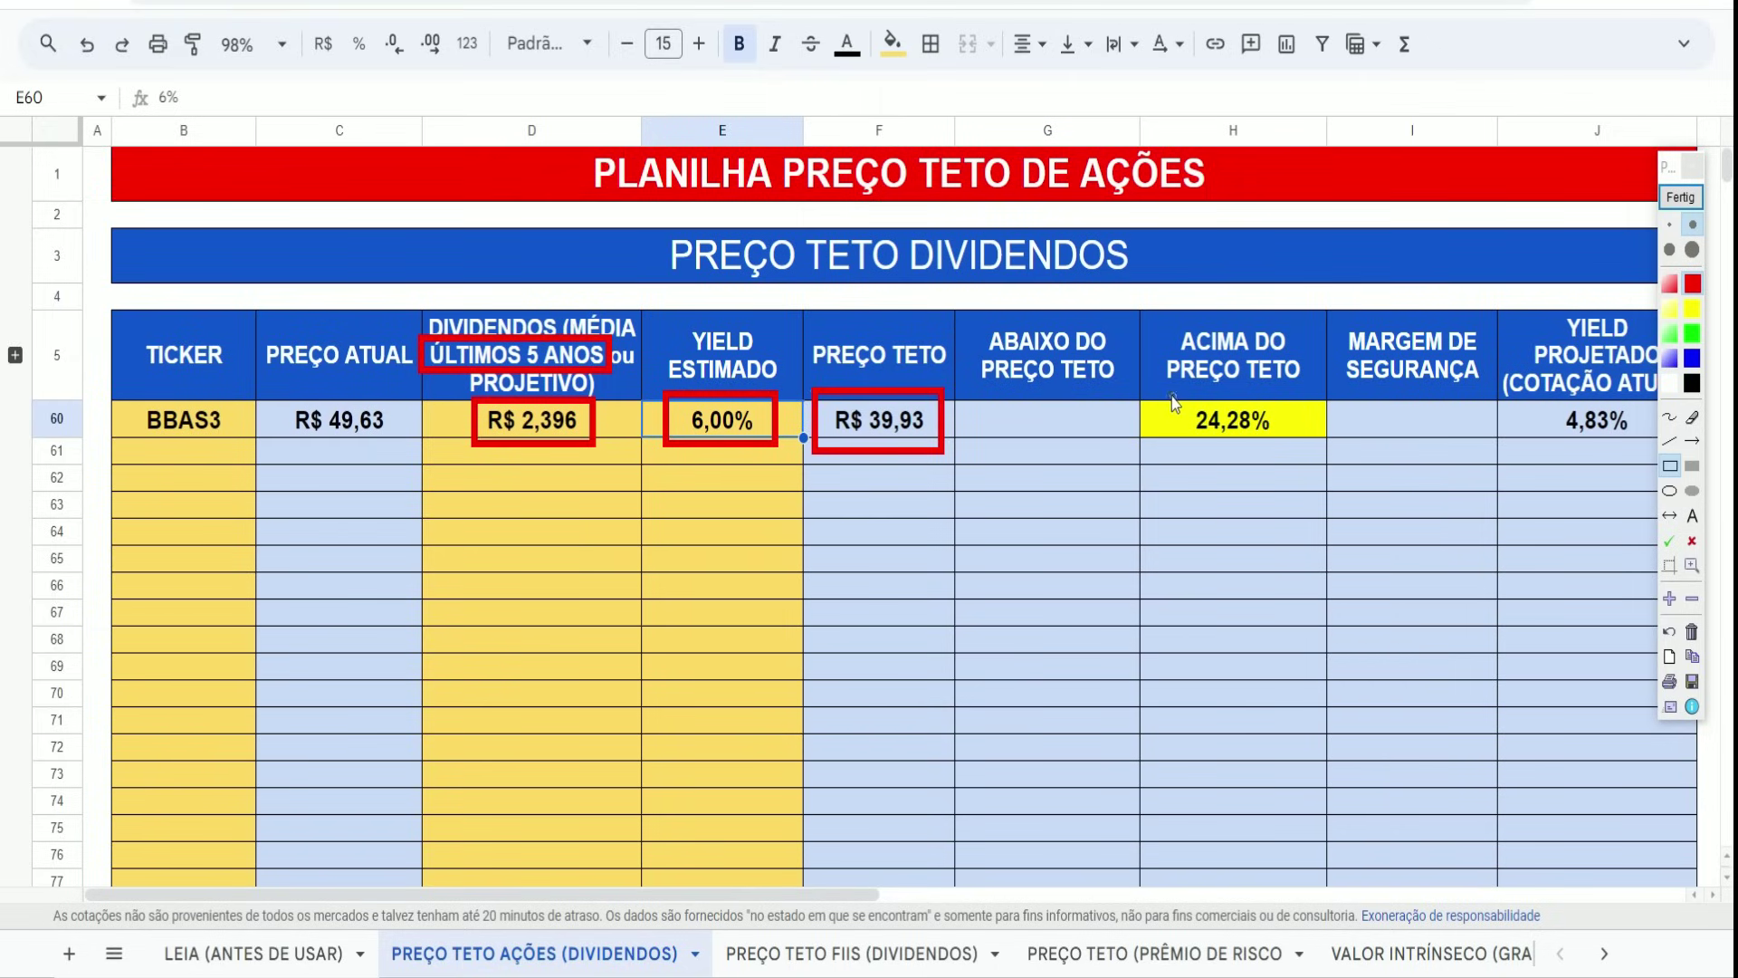
mouse_move(1172, 397)
mouse_down()
mouse_move(1286, 457)
mouse_move(1280, 443)
mouse_up()
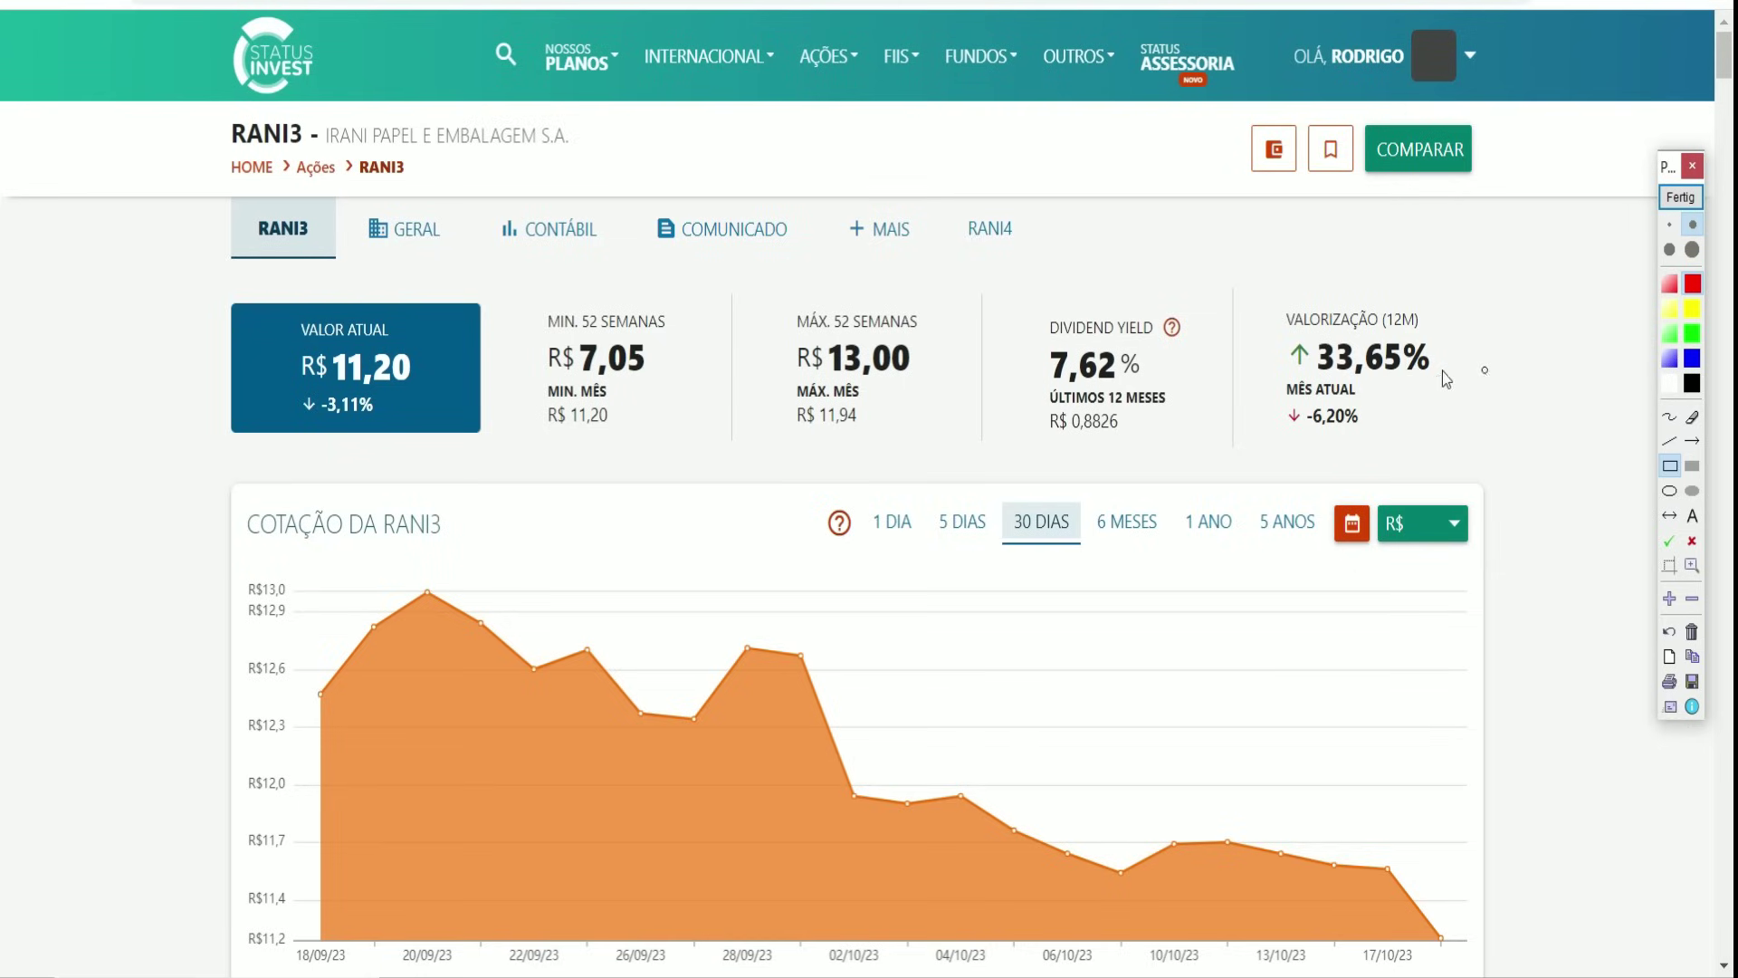
Box the RANI3 ticker and the 12-month appreciation figure in red on the Status Invest page, and clear the marks.
drag(207, 106, 313, 149)
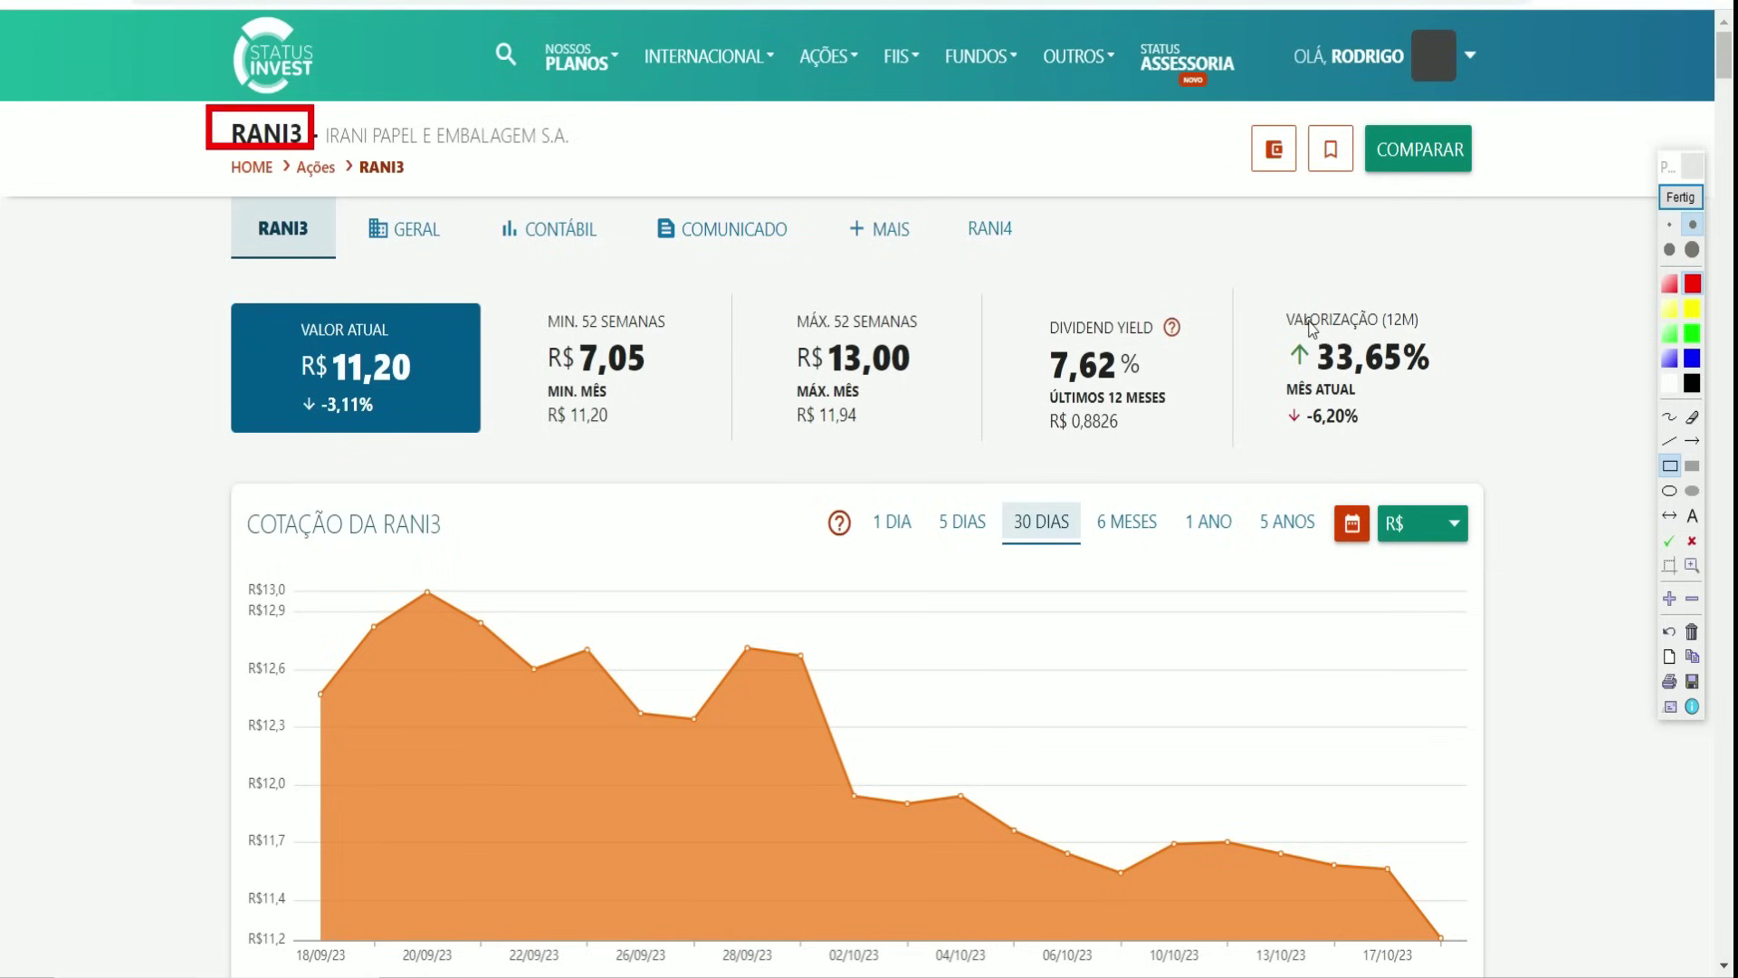
mouse_move(1274, 333)
mouse_down()
mouse_move(1468, 398)
mouse_move(1455, 387)
mouse_up()
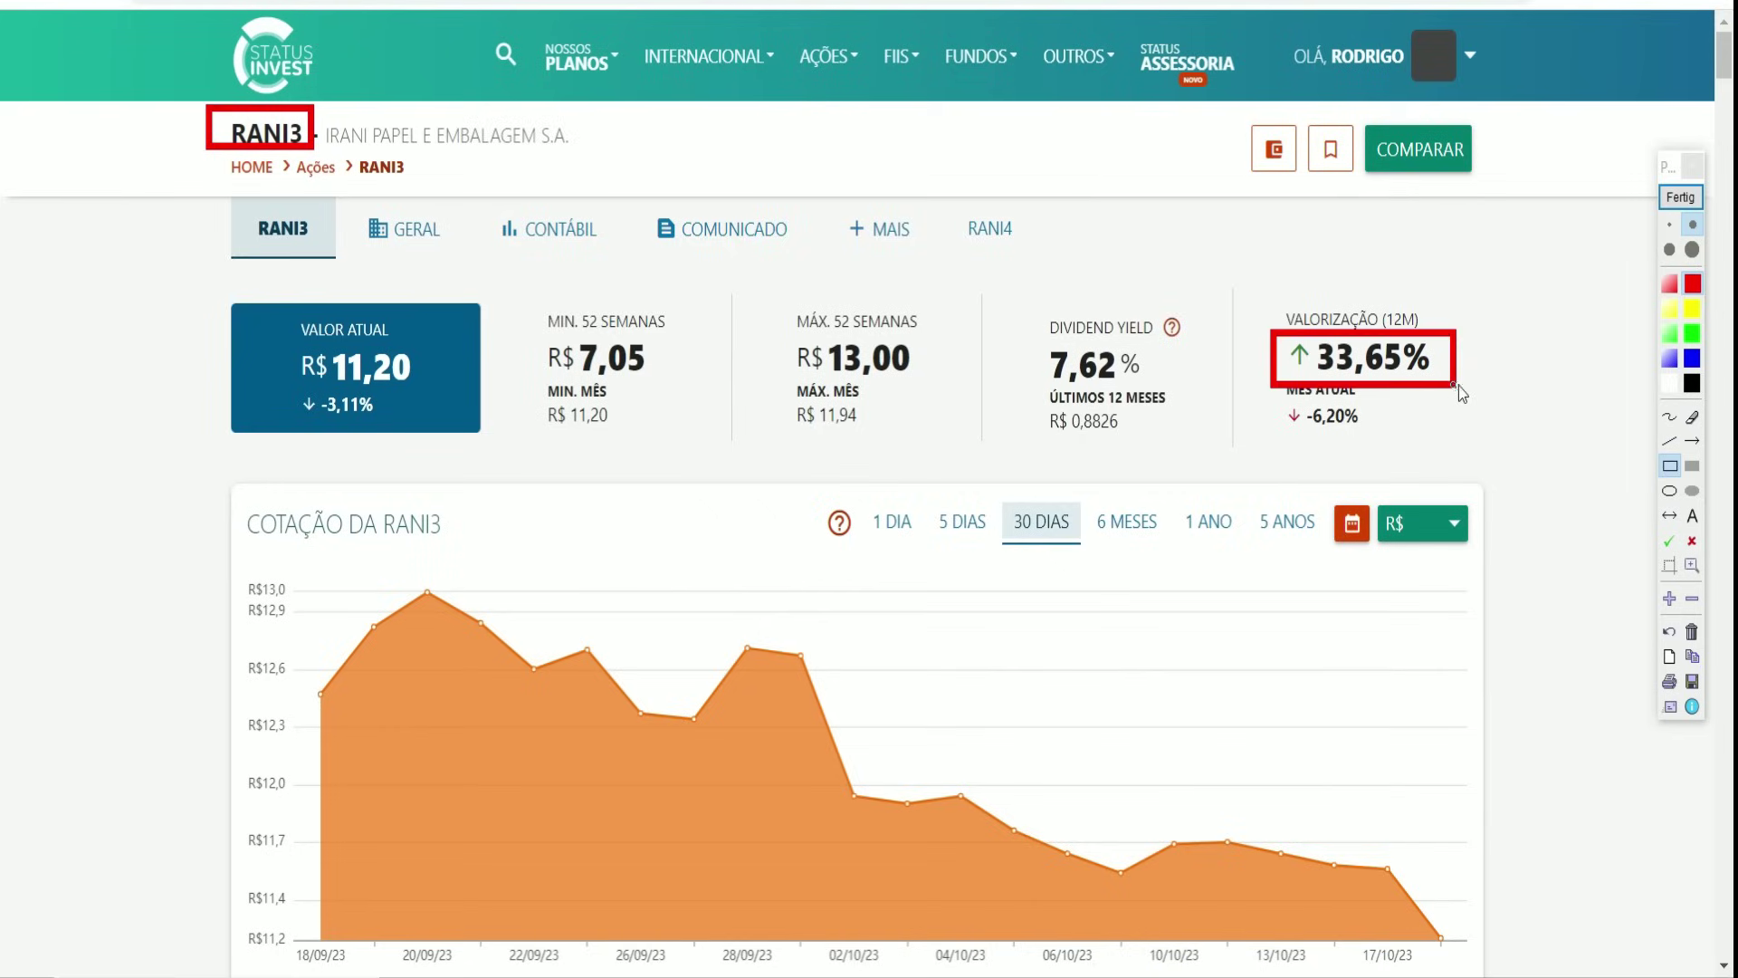
click(1692, 631)
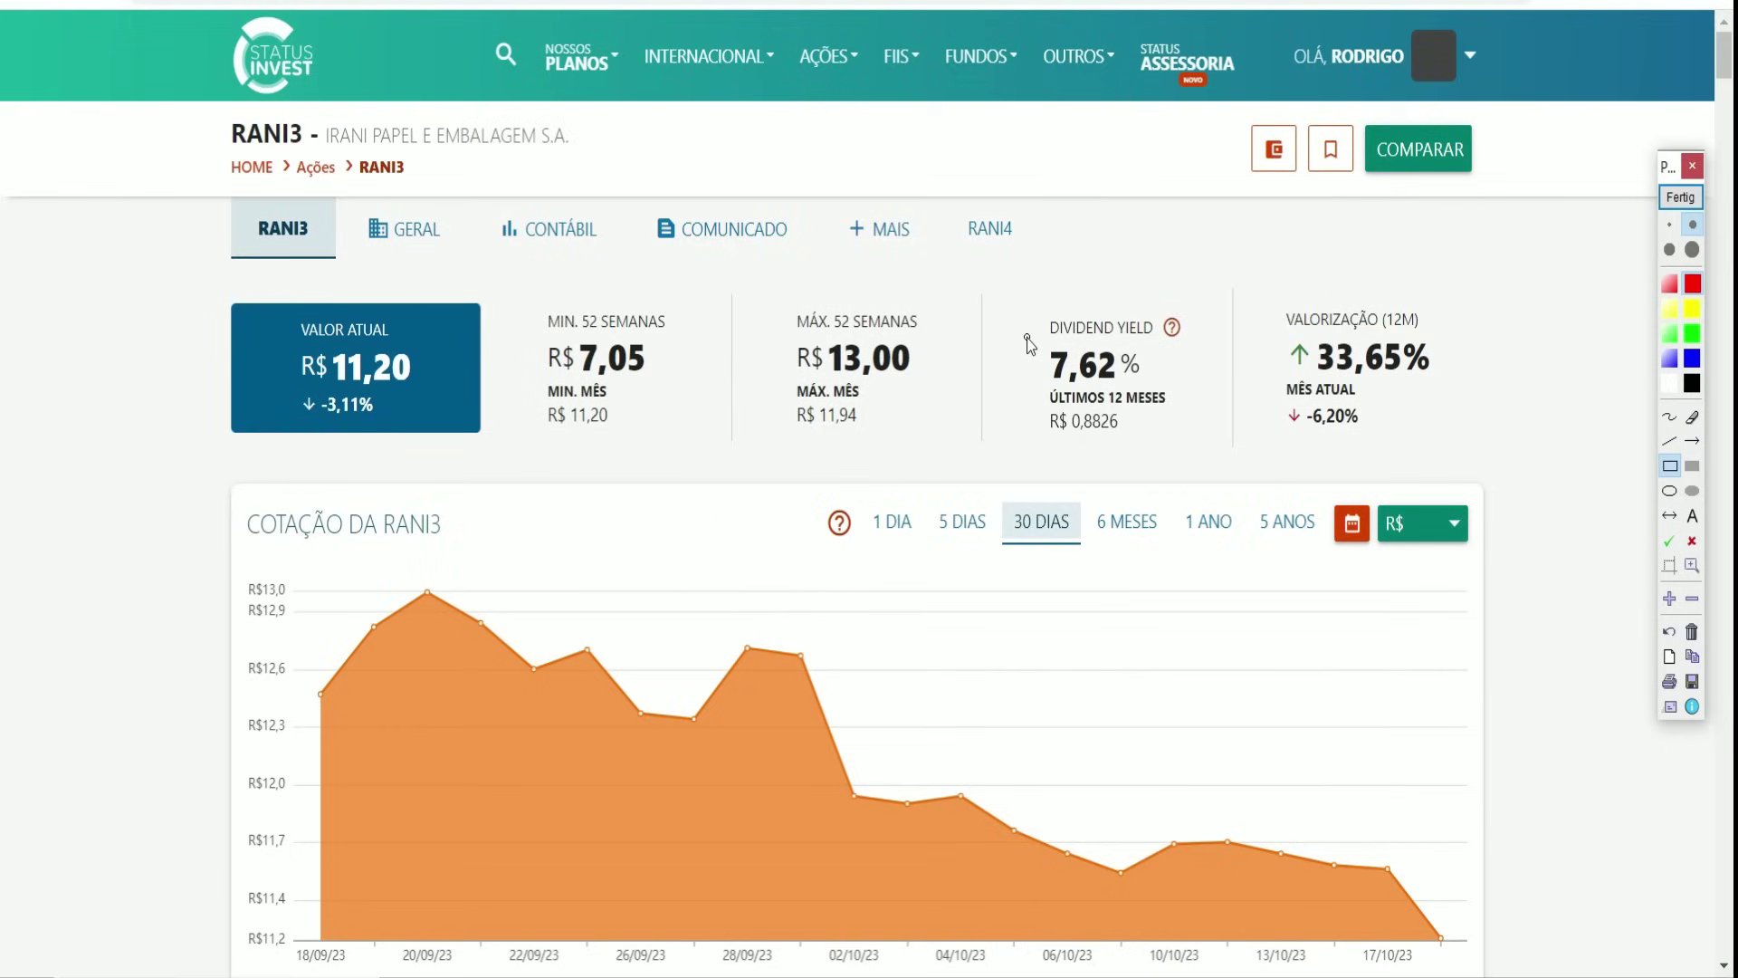
Box the dividend yield, the 12-month dividend, the 20/09/23 chart peak and the current price in red, and end the annotation.
mouse_move(1029, 336)
mouse_down()
mouse_move(1154, 407)
mouse_move(1148, 391)
mouse_up()
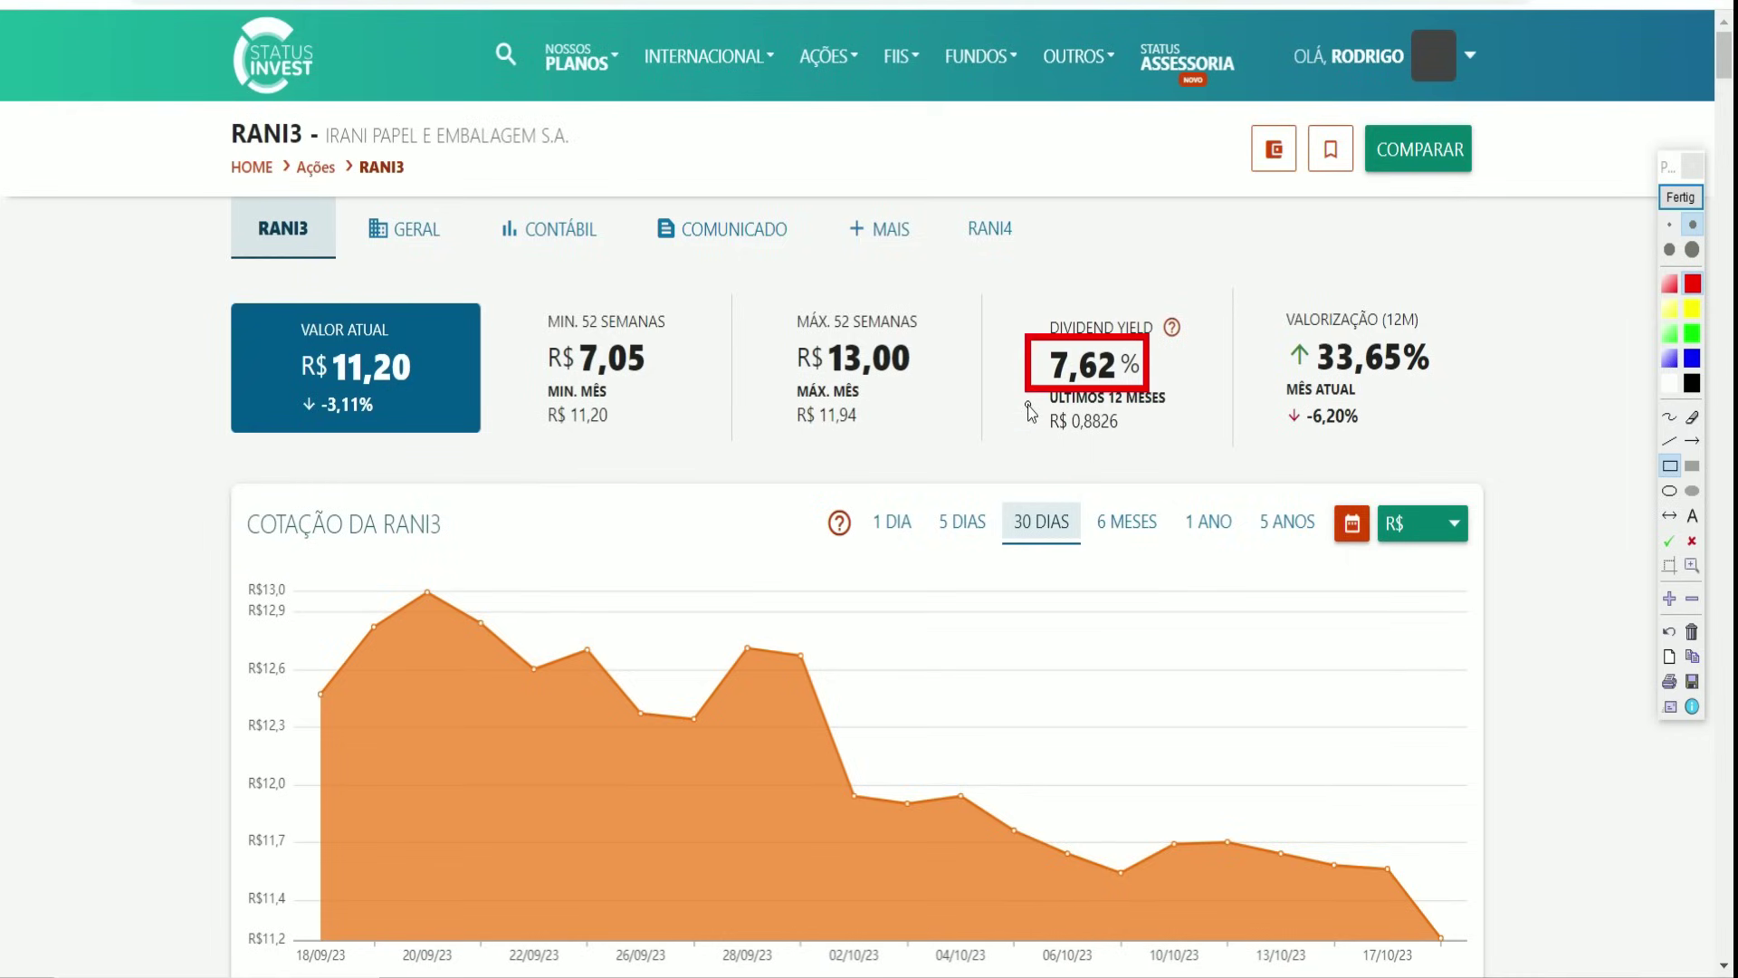
drag(1029, 403, 1142, 446)
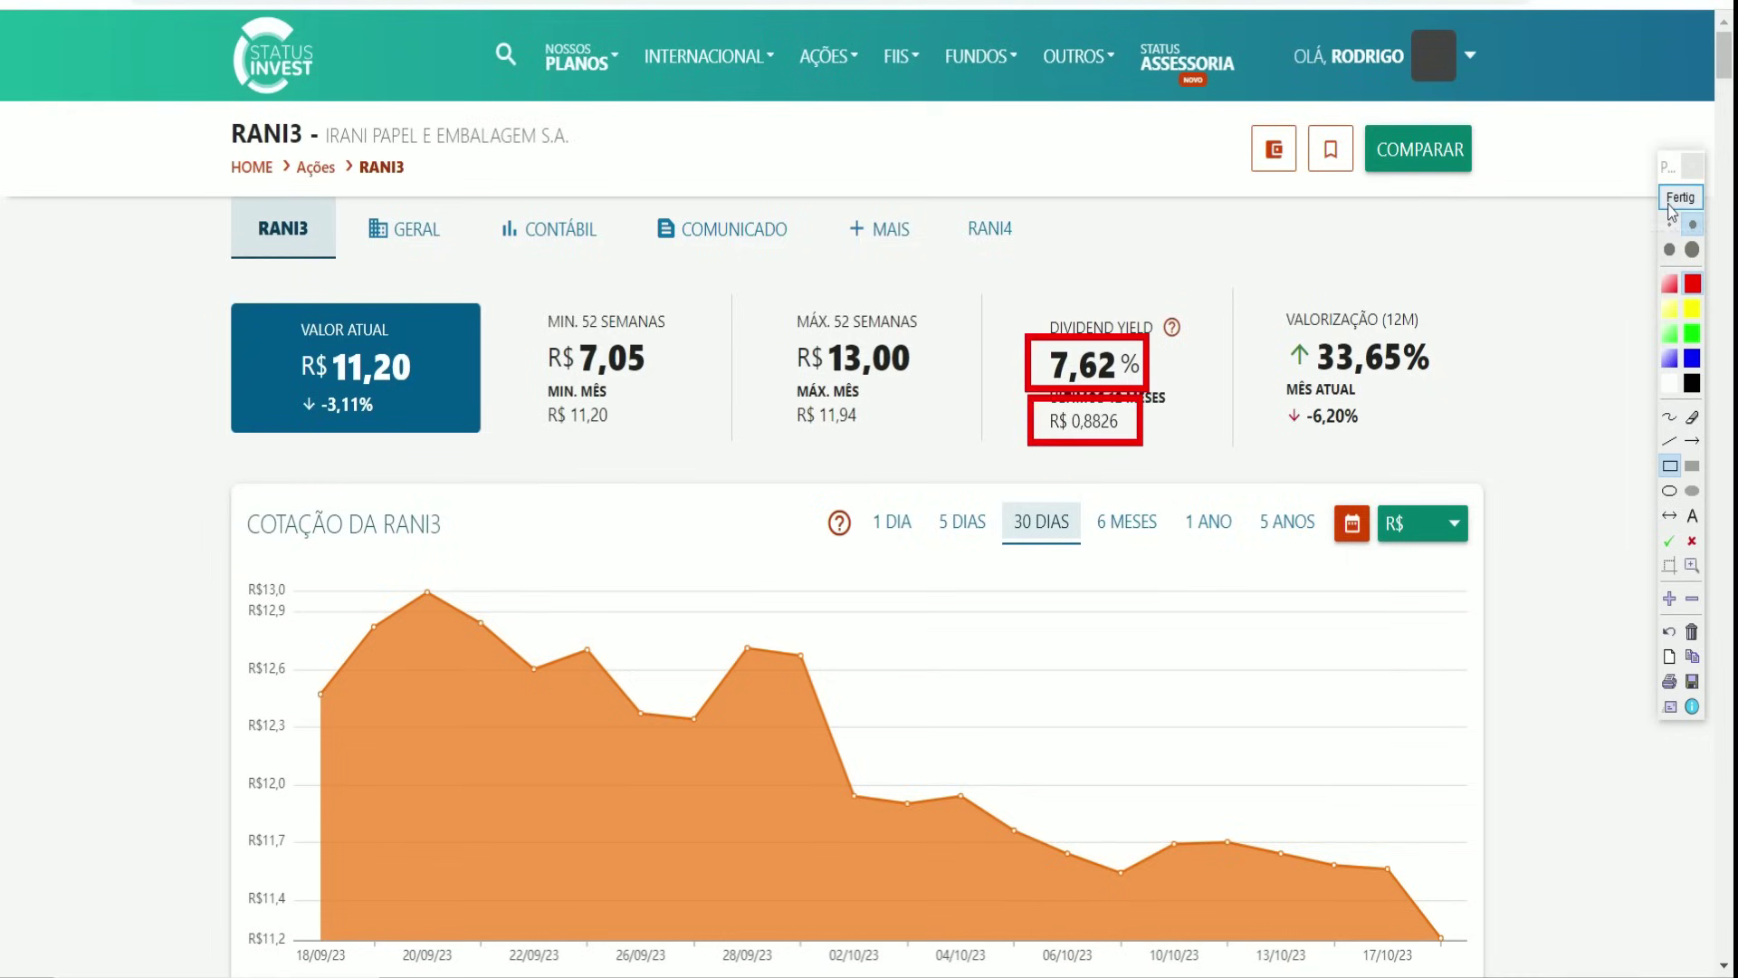
click(1670, 206)
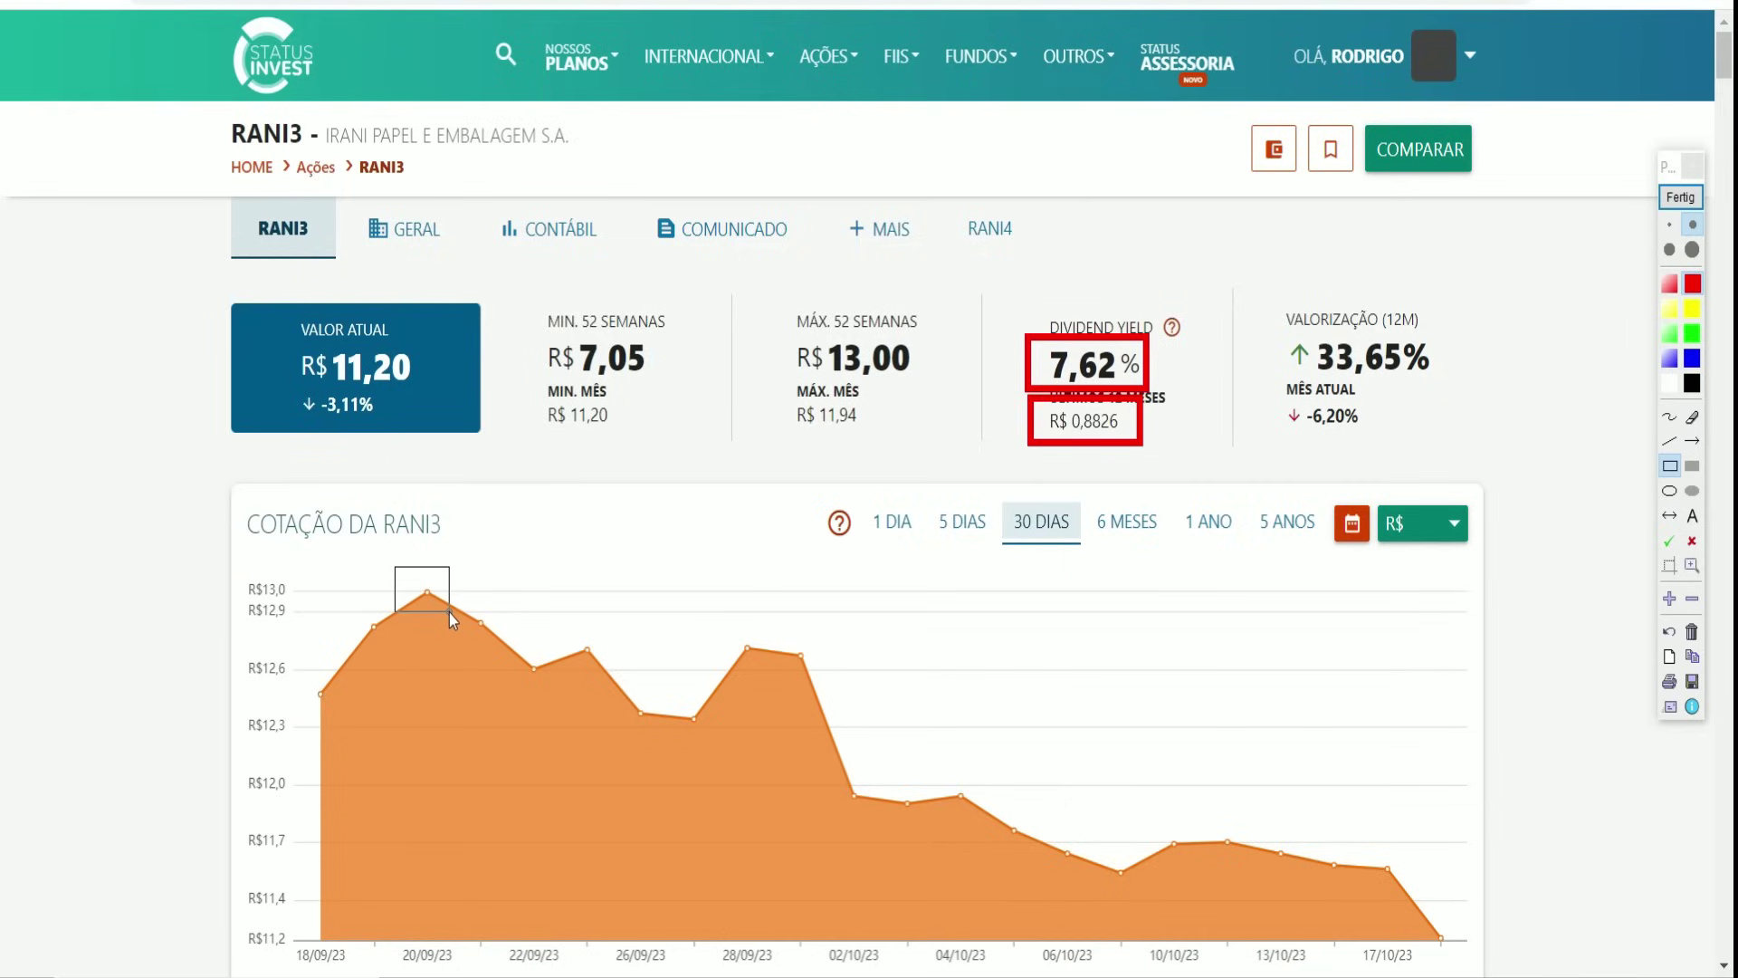
drag(450, 612, 451, 613)
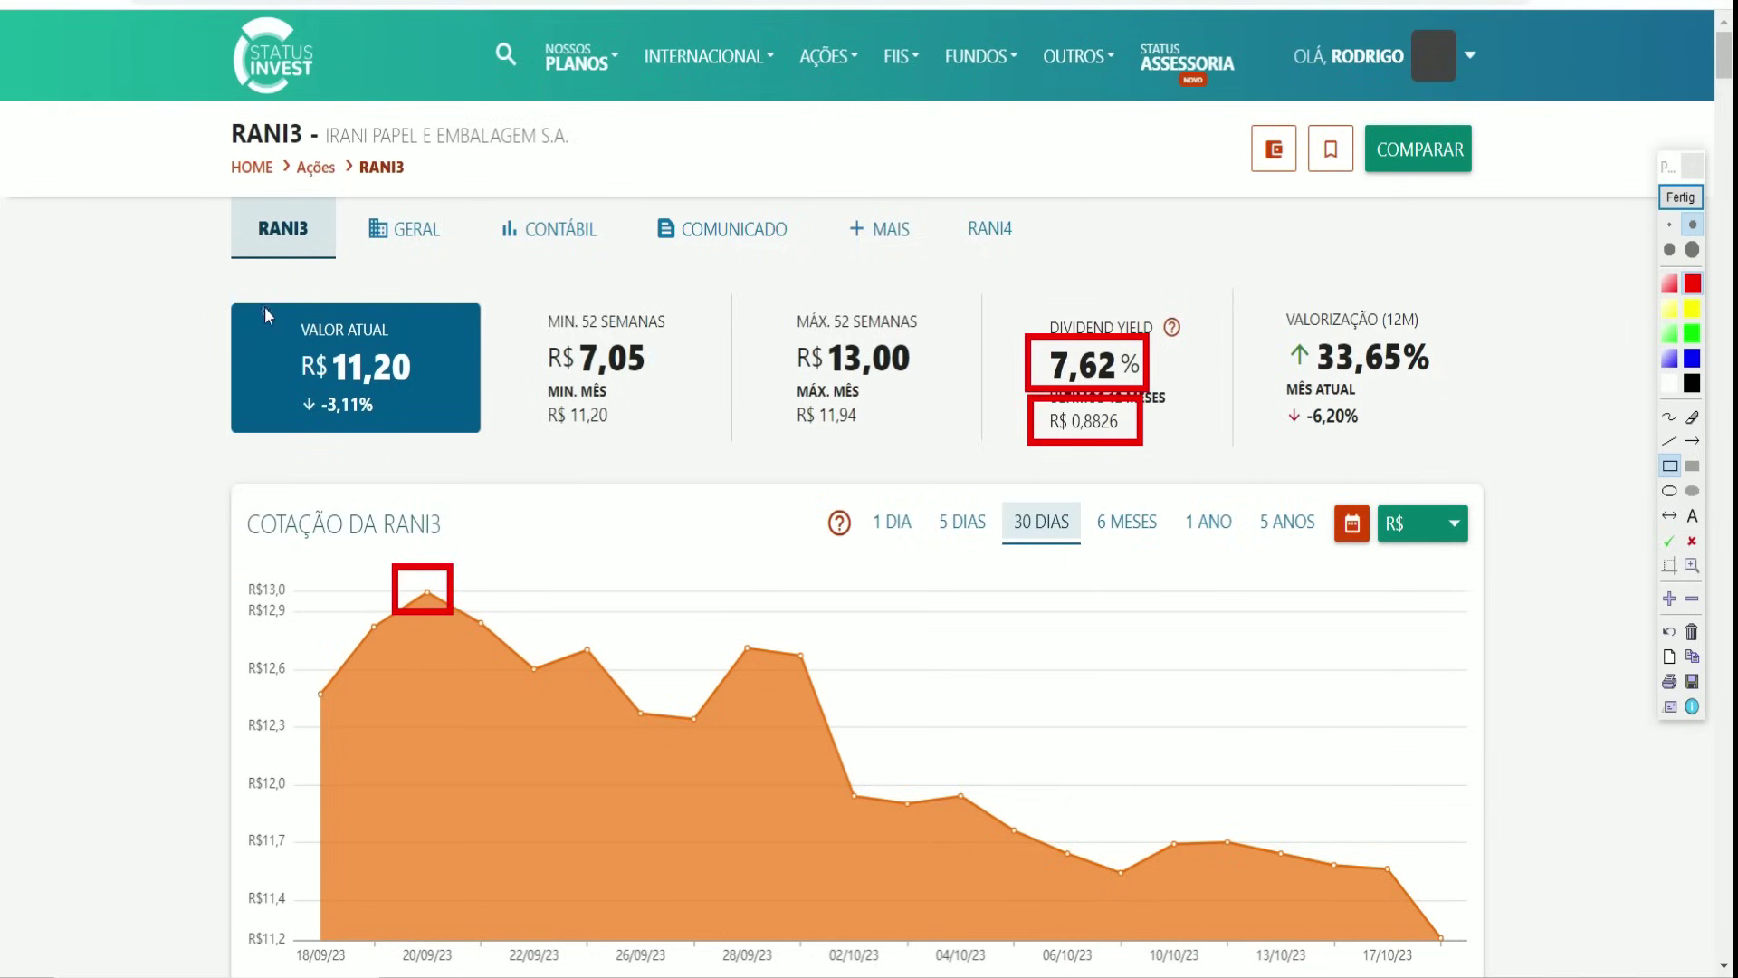
drag(268, 306, 451, 423)
click(1680, 196)
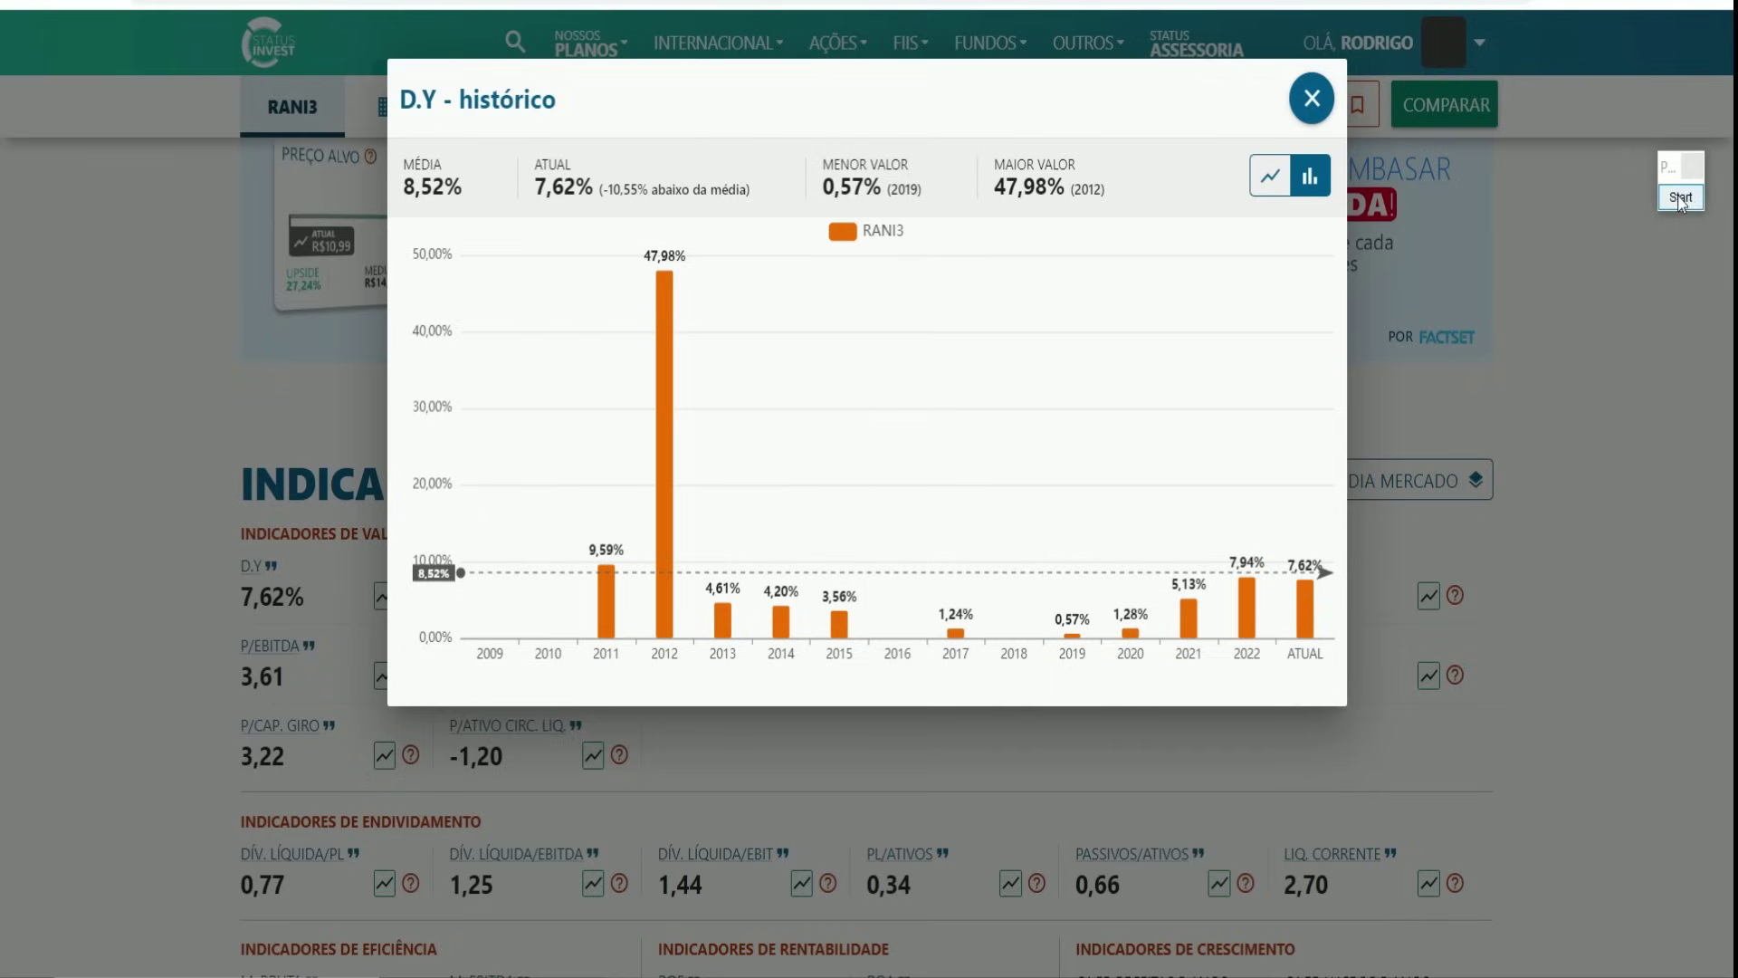
Box the years 2016 to 2018 in red on the D.Y history chart, and clear the mark.
click(1680, 197)
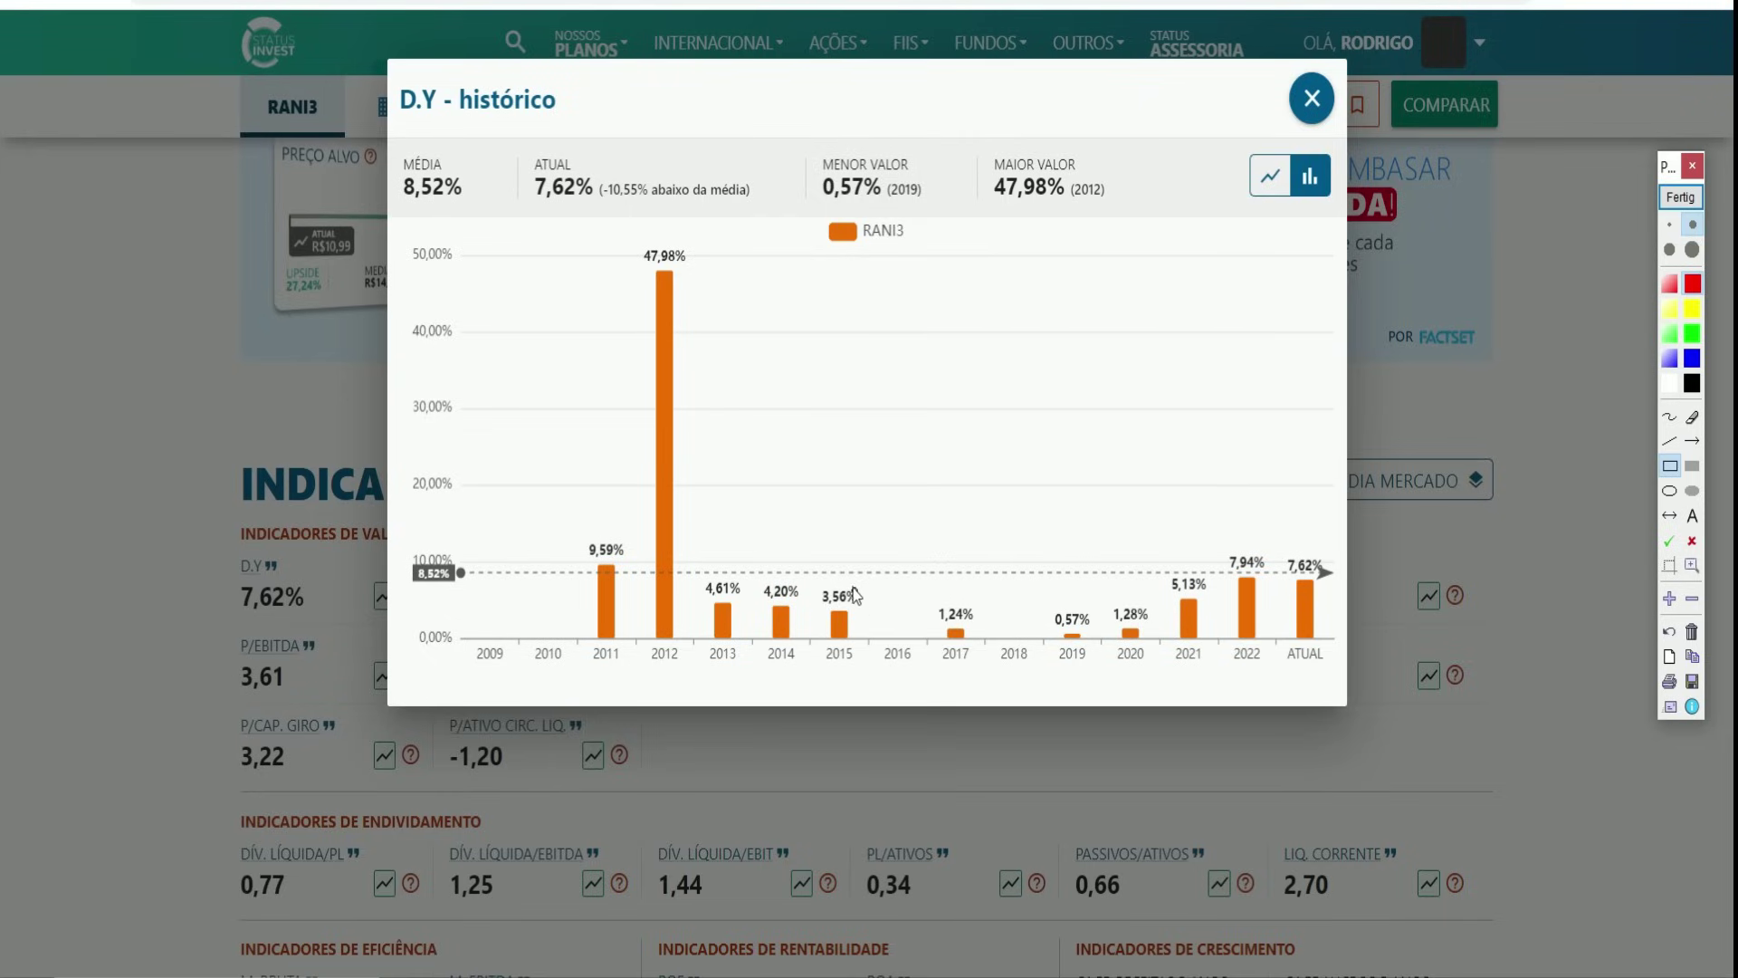
mouse_move(849, 561)
mouse_down()
mouse_move(1050, 715)
mouse_move(1053, 695)
mouse_up()
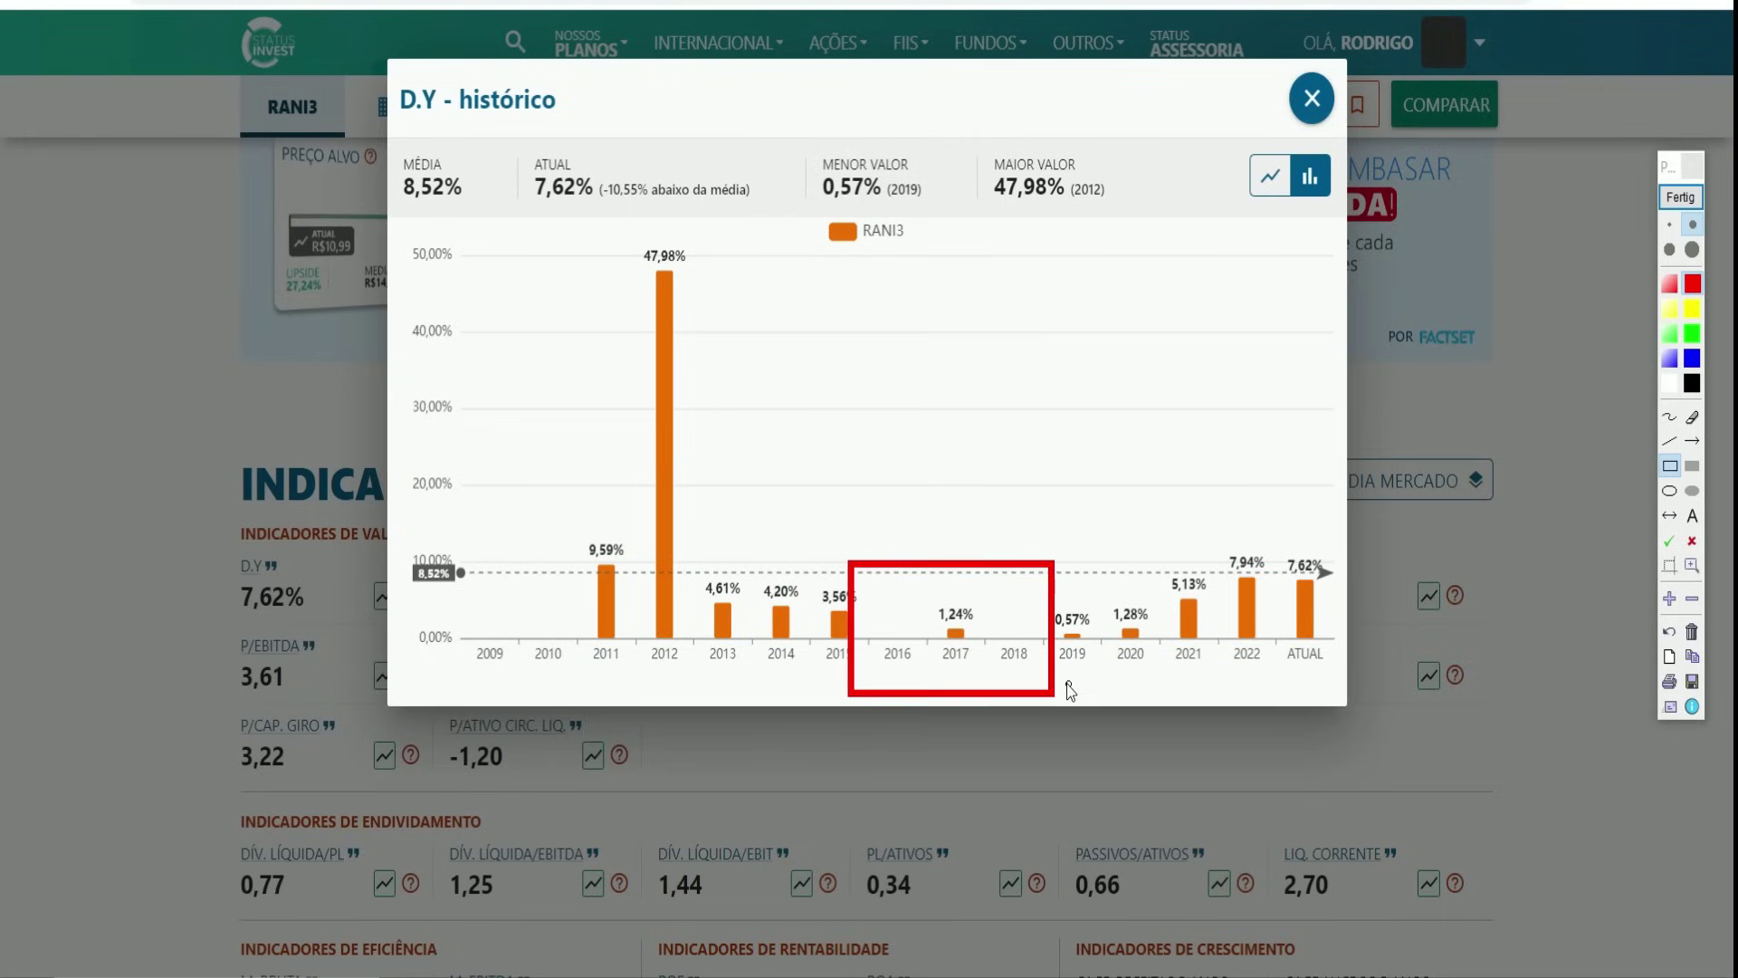
click(1692, 631)
Draw a rising red arrow over the D.Y history bars from 2019 to ATUAL, end the annotation and close the chart.
click(1692, 441)
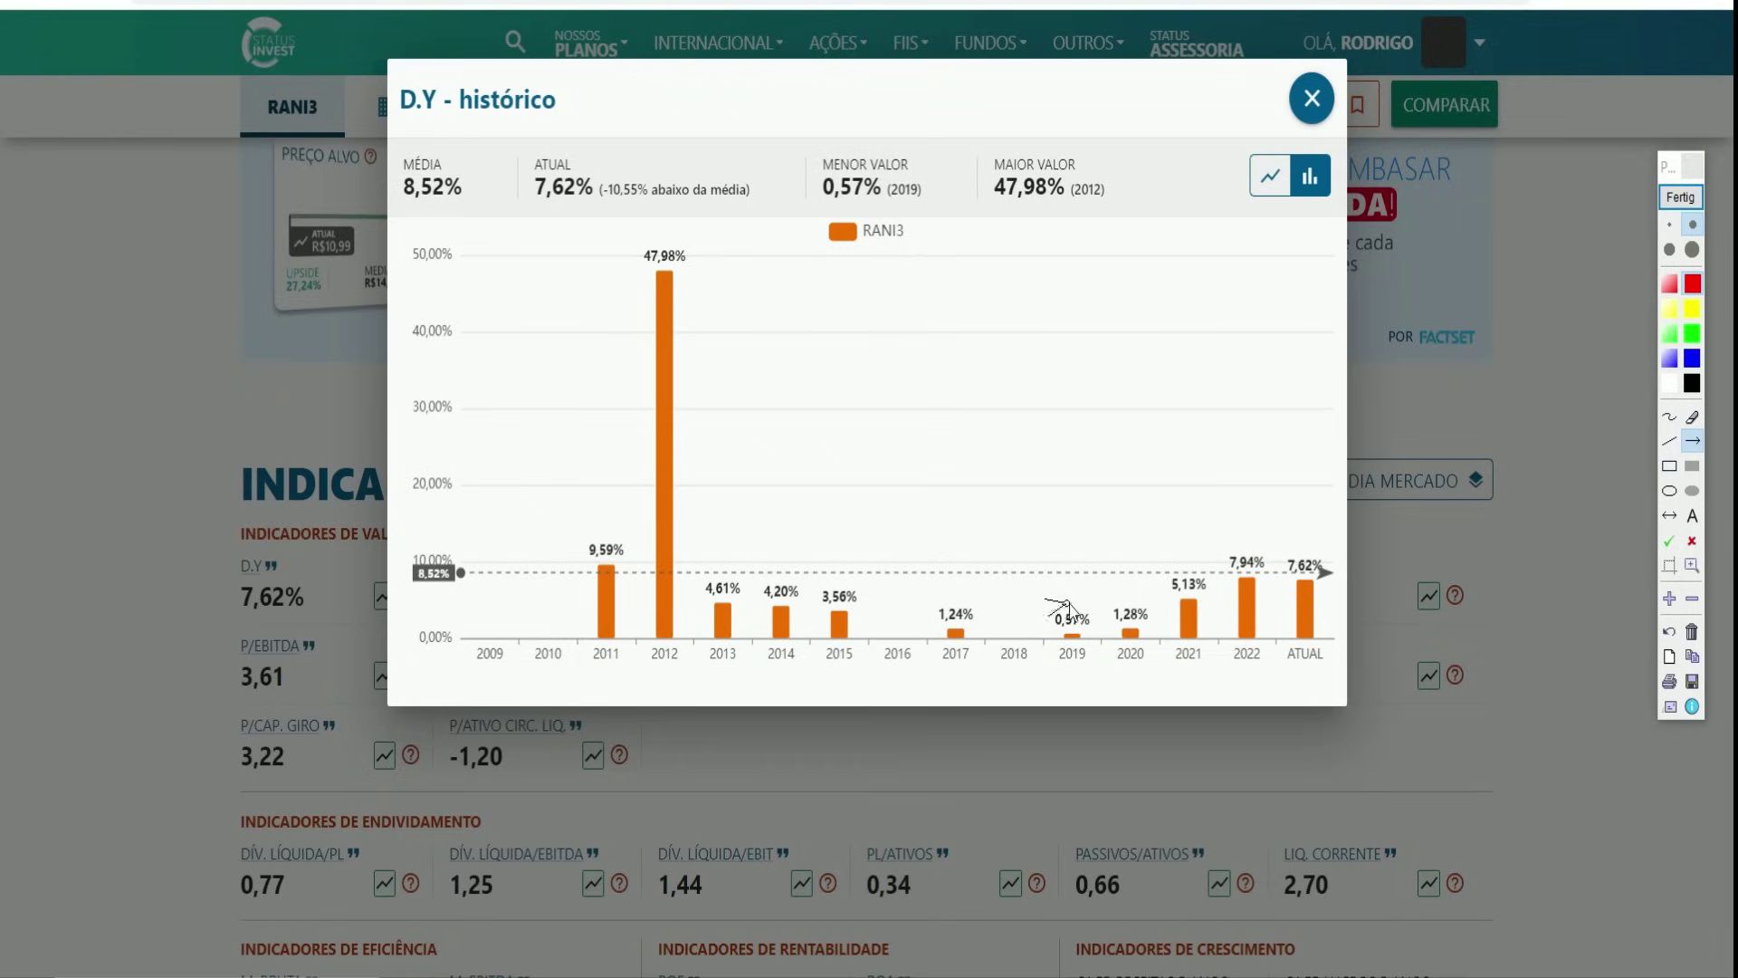
drag(1061, 603, 1286, 533)
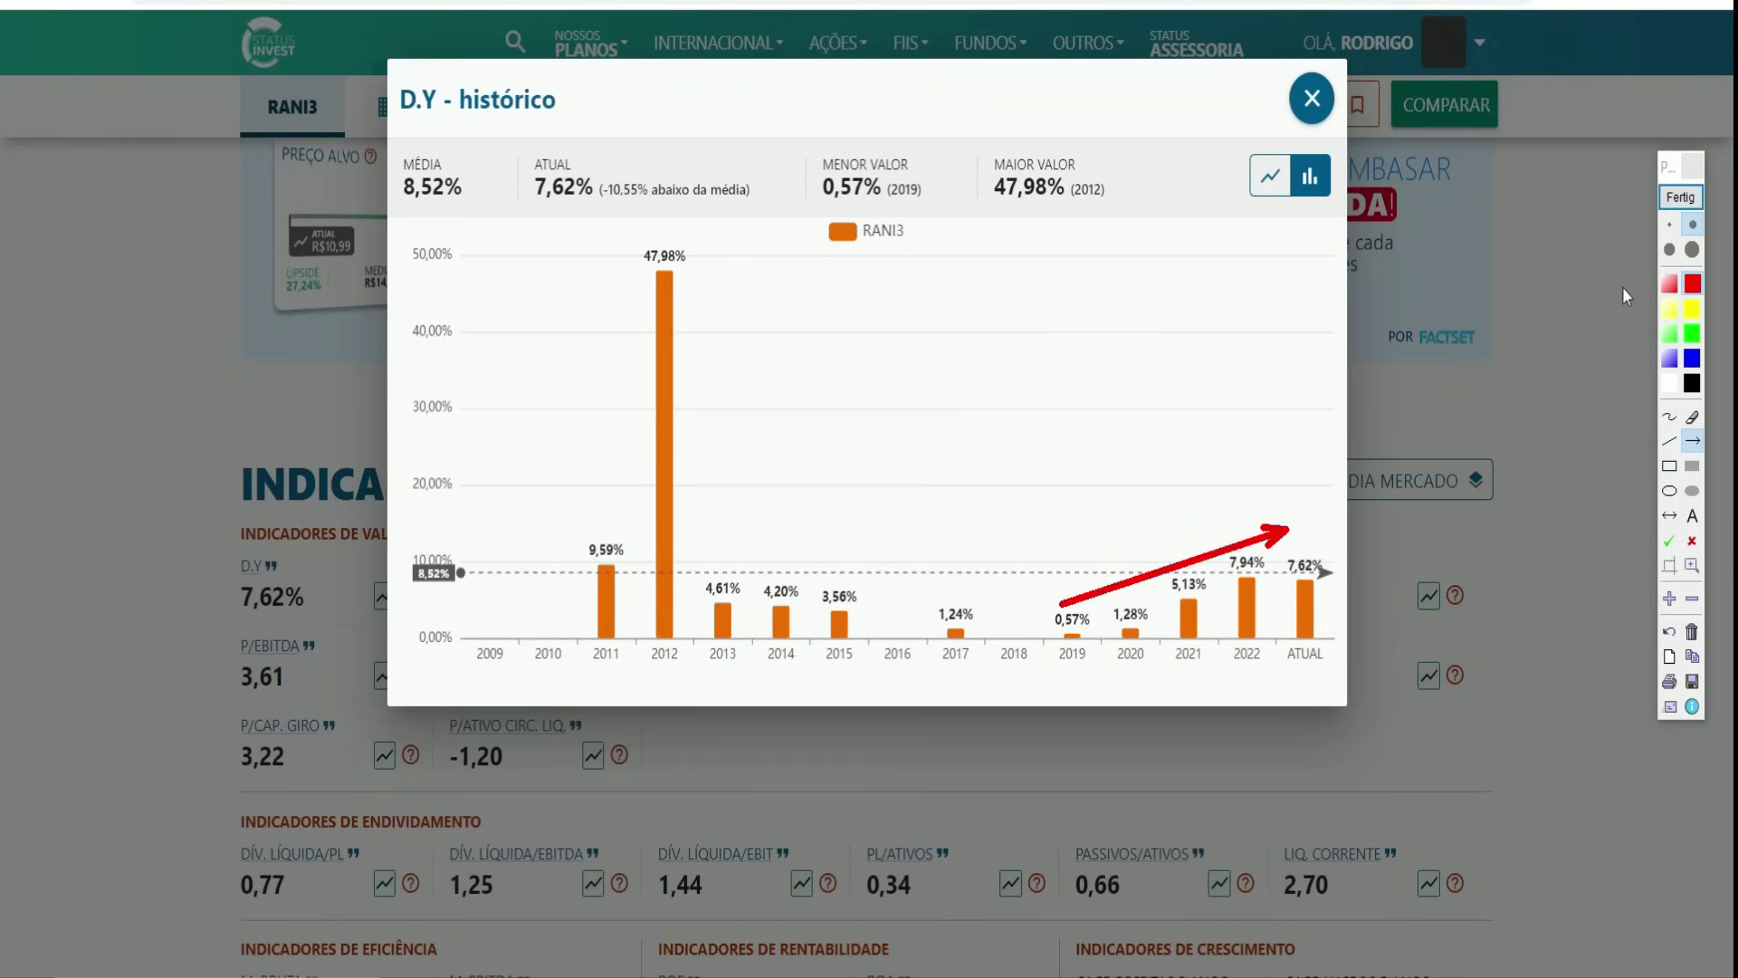
click(1681, 196)
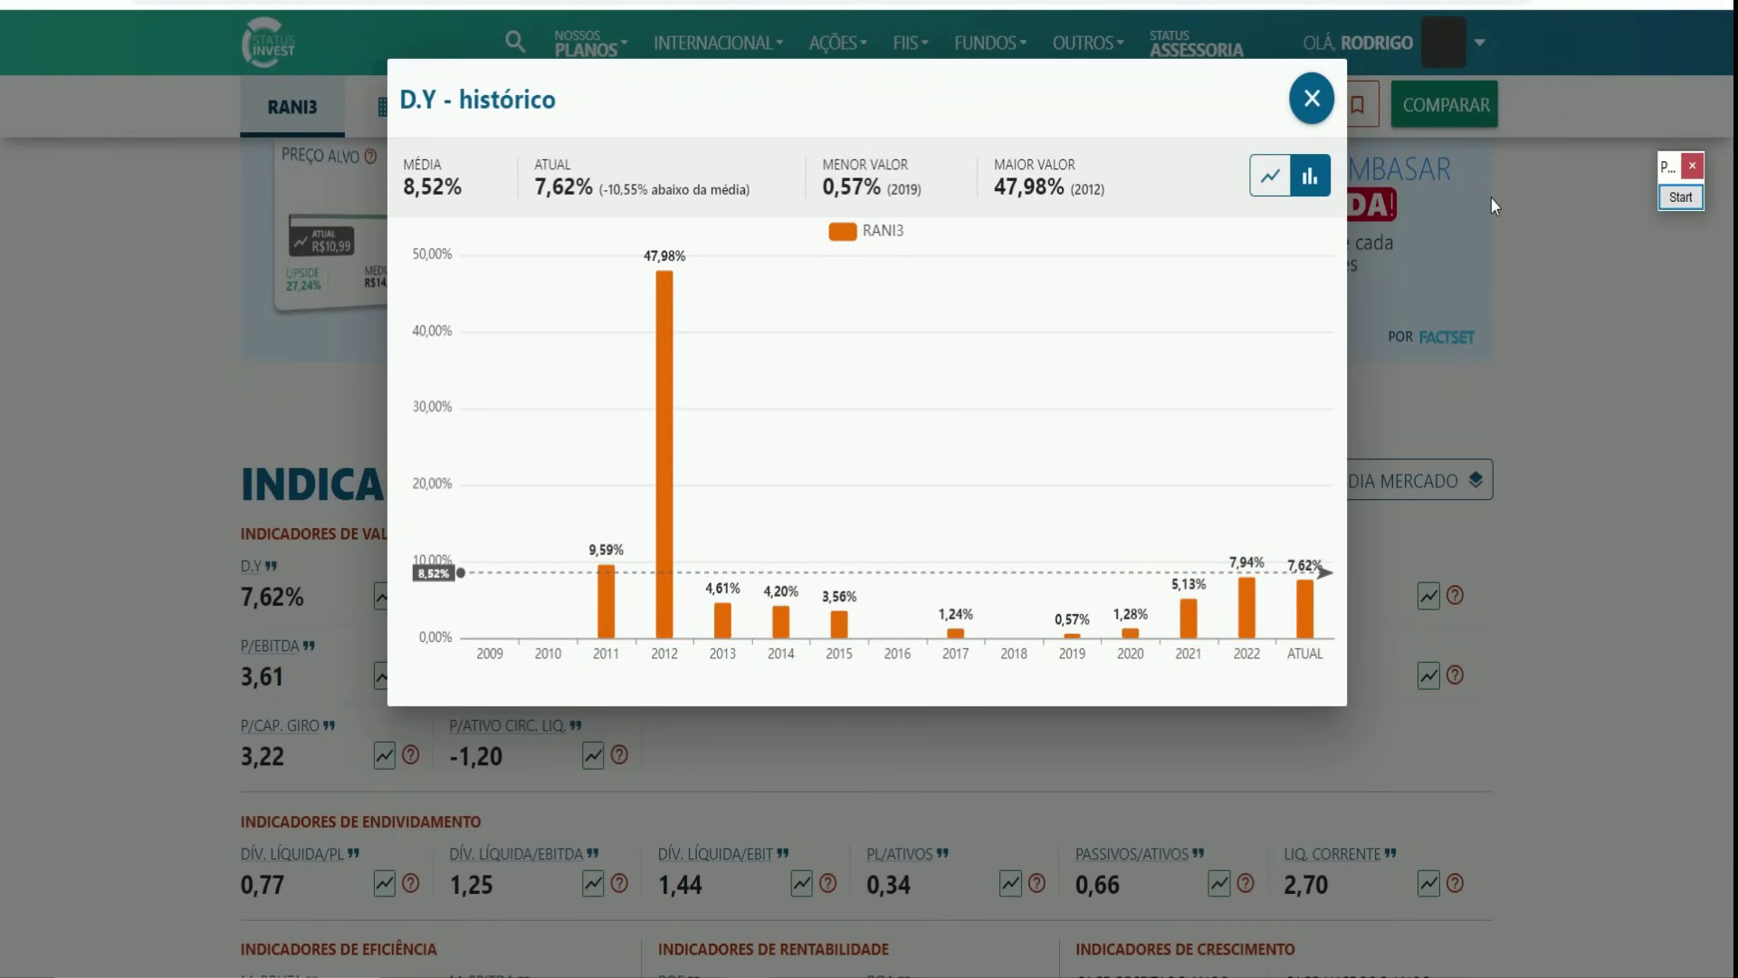
click(1491, 199)
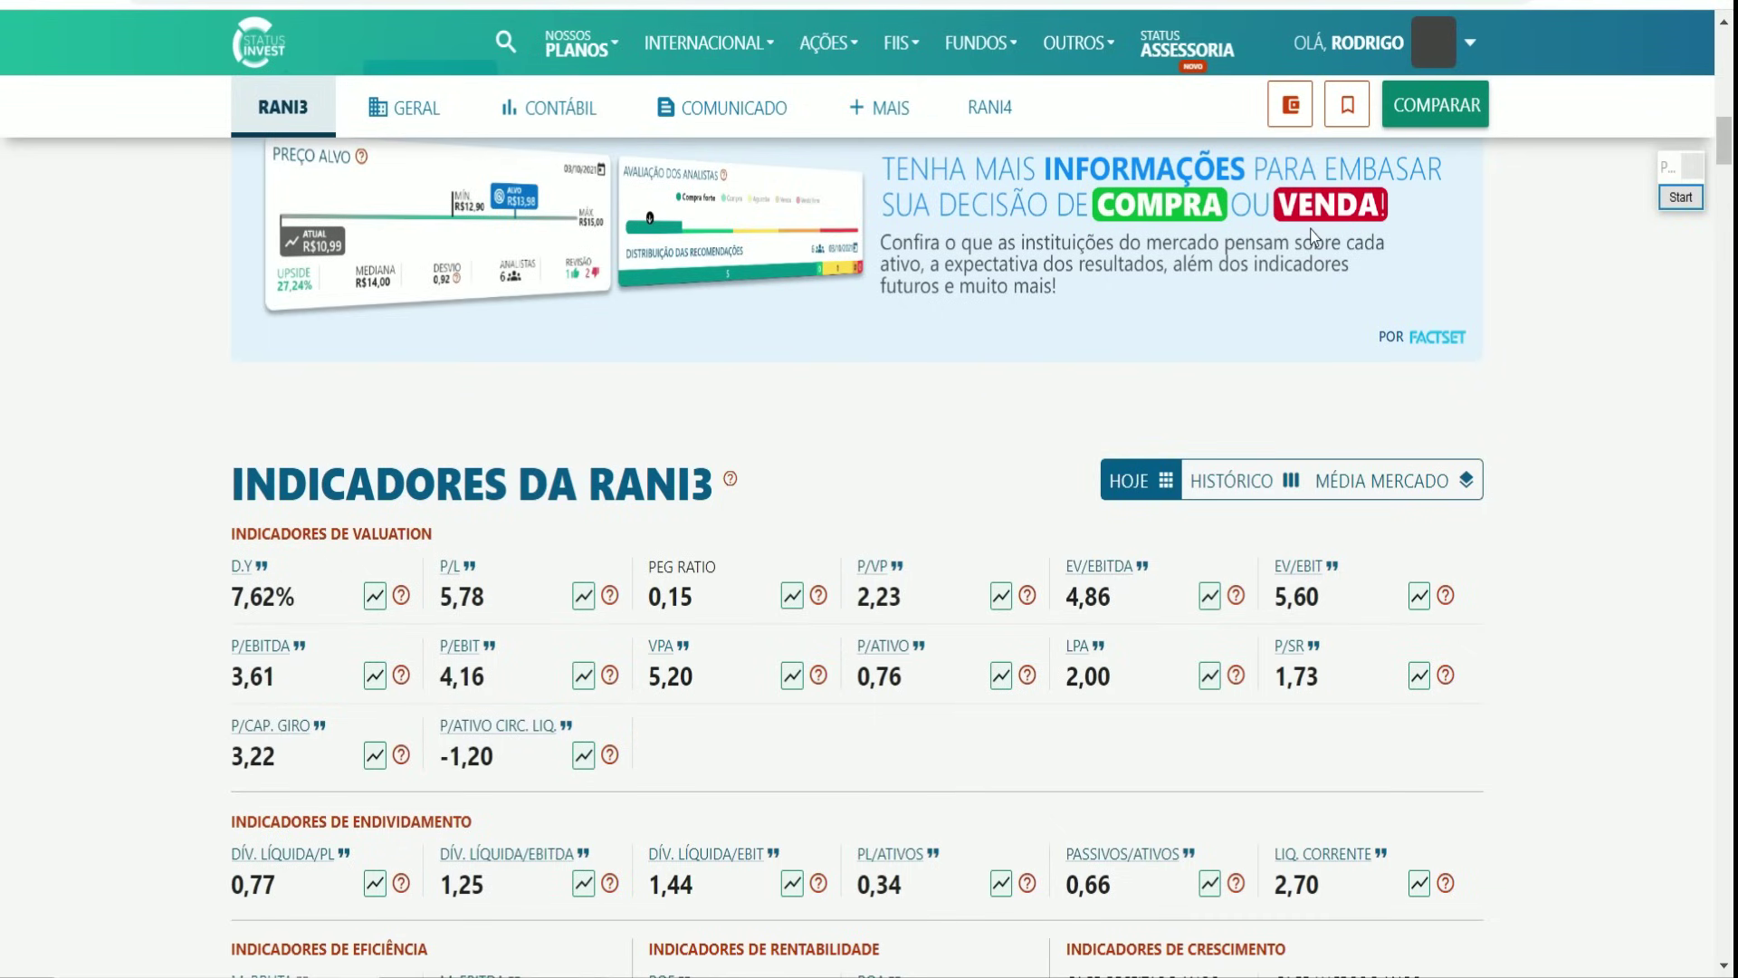
Switch to the spreadsheet's RANI3 sheet and expand the HISTÓRICO DE DIVIDENDOS DOS ÚLTIMOS 5 ANOS group.
key(ctrl+Tab)
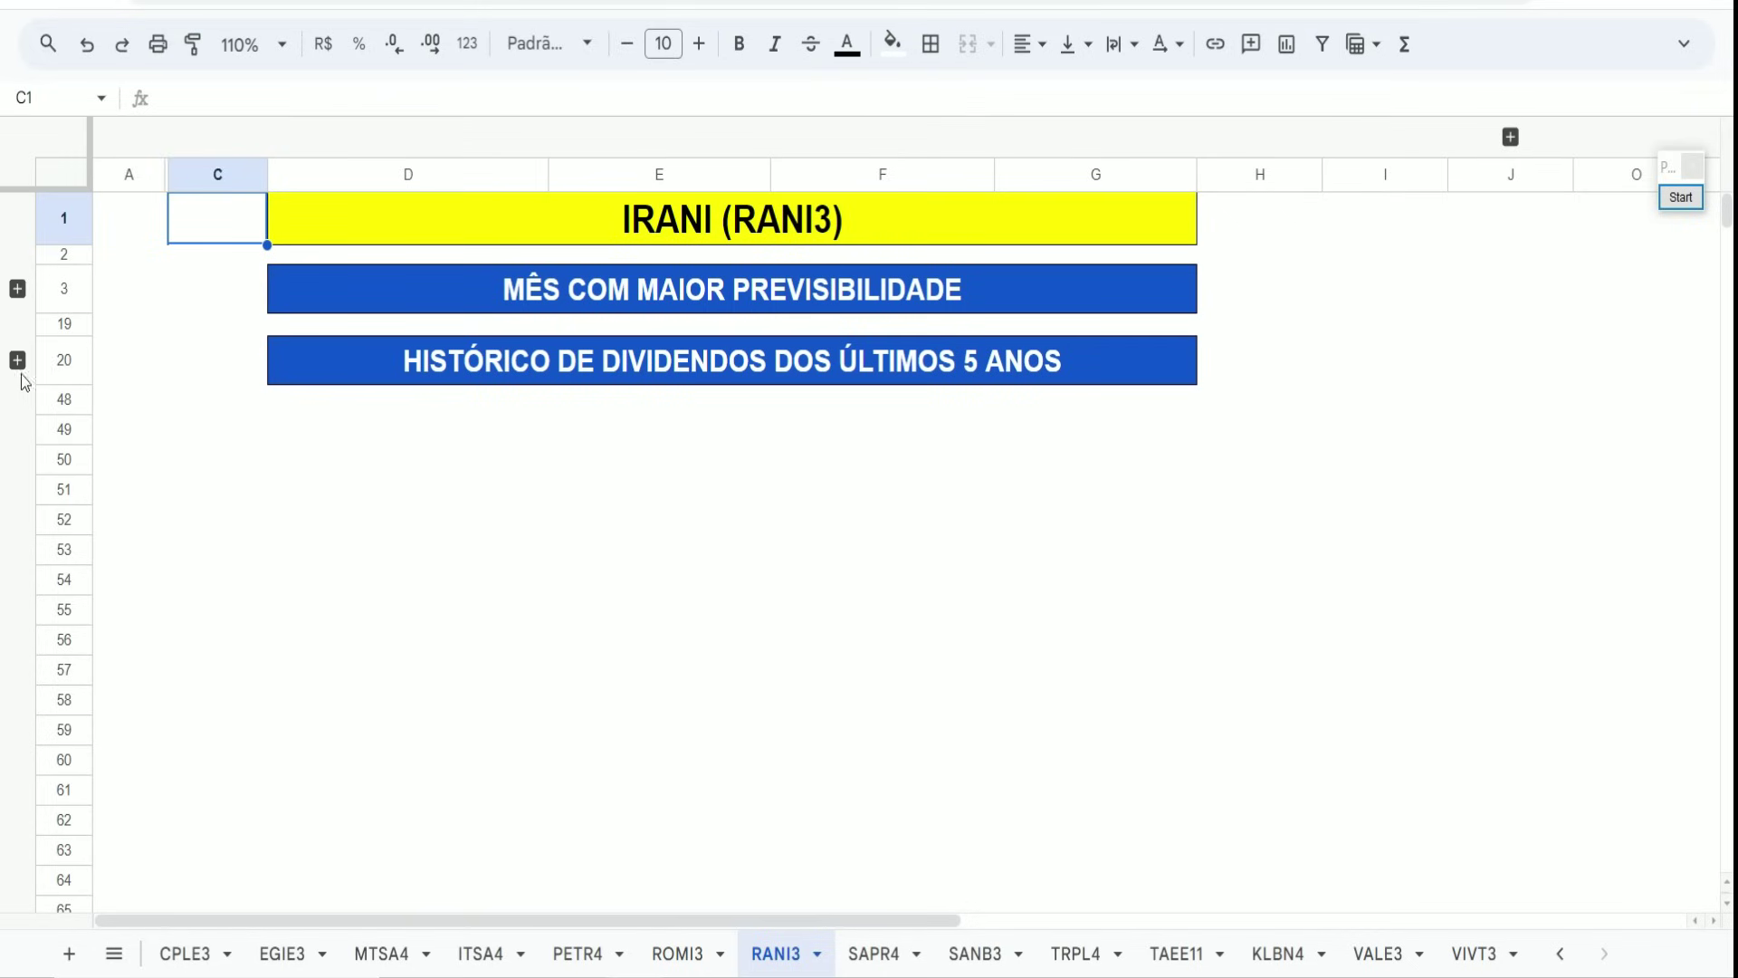
click(192, 284)
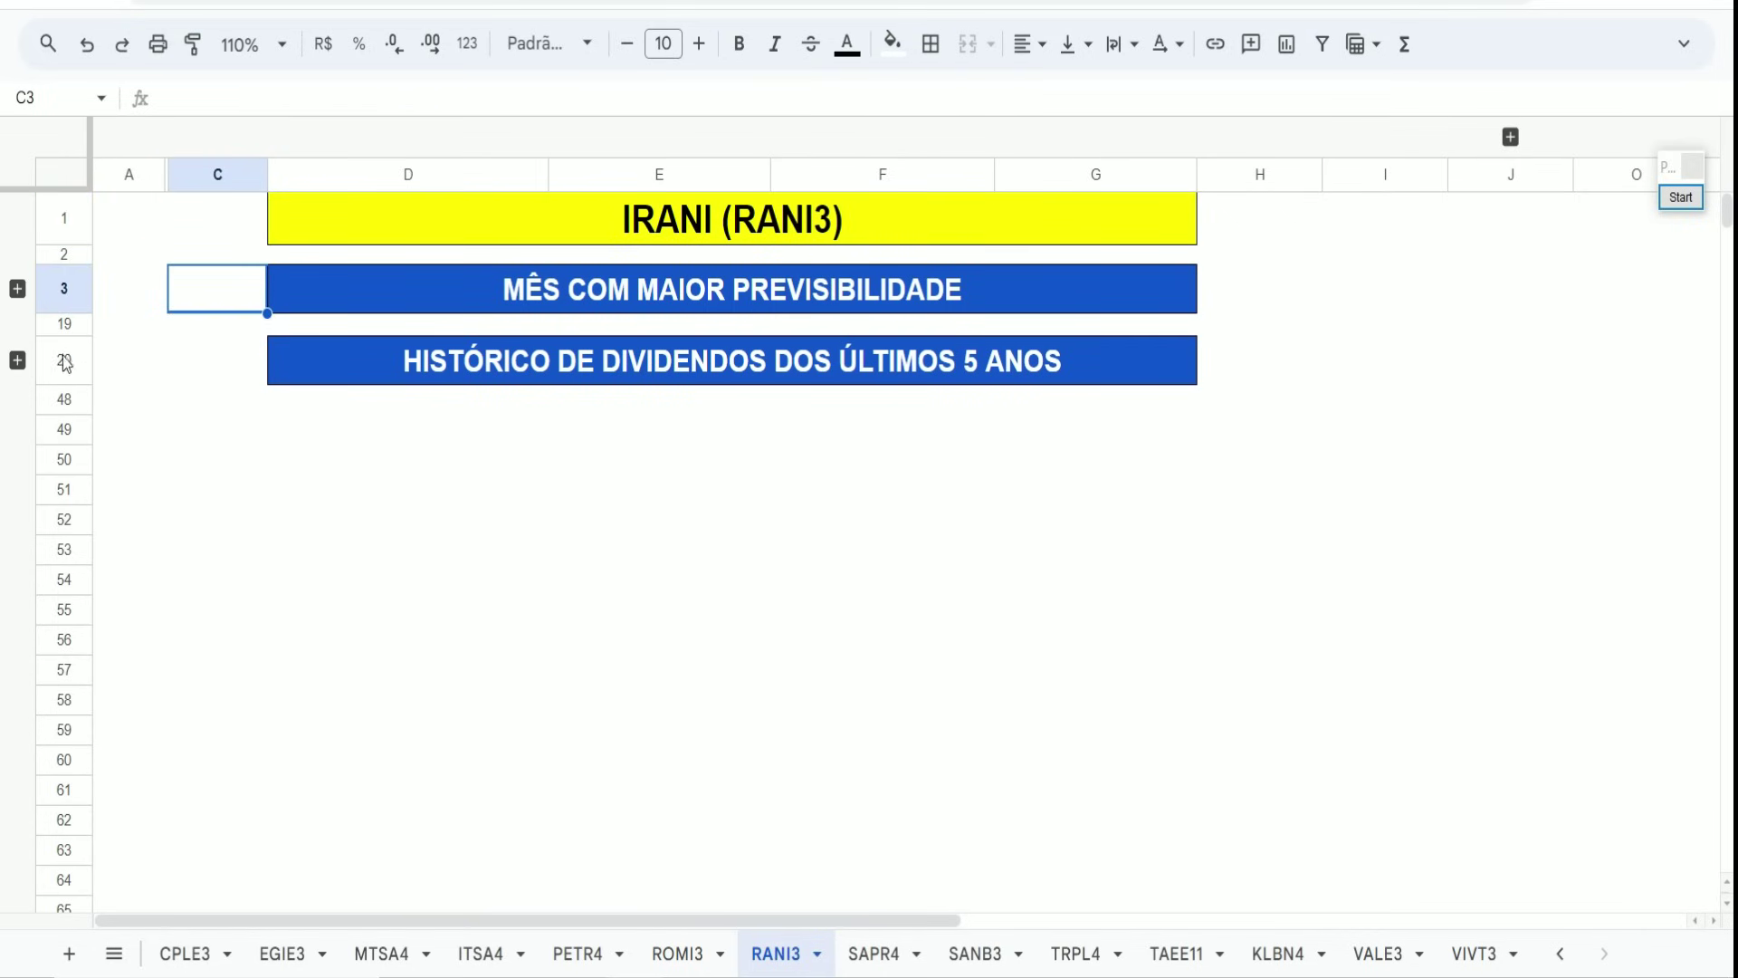
click(17, 360)
click(163, 292)
Box the words MÉDIA DE 3 in the yellow row 22 banner in red, and end the annotation.
click(1680, 196)
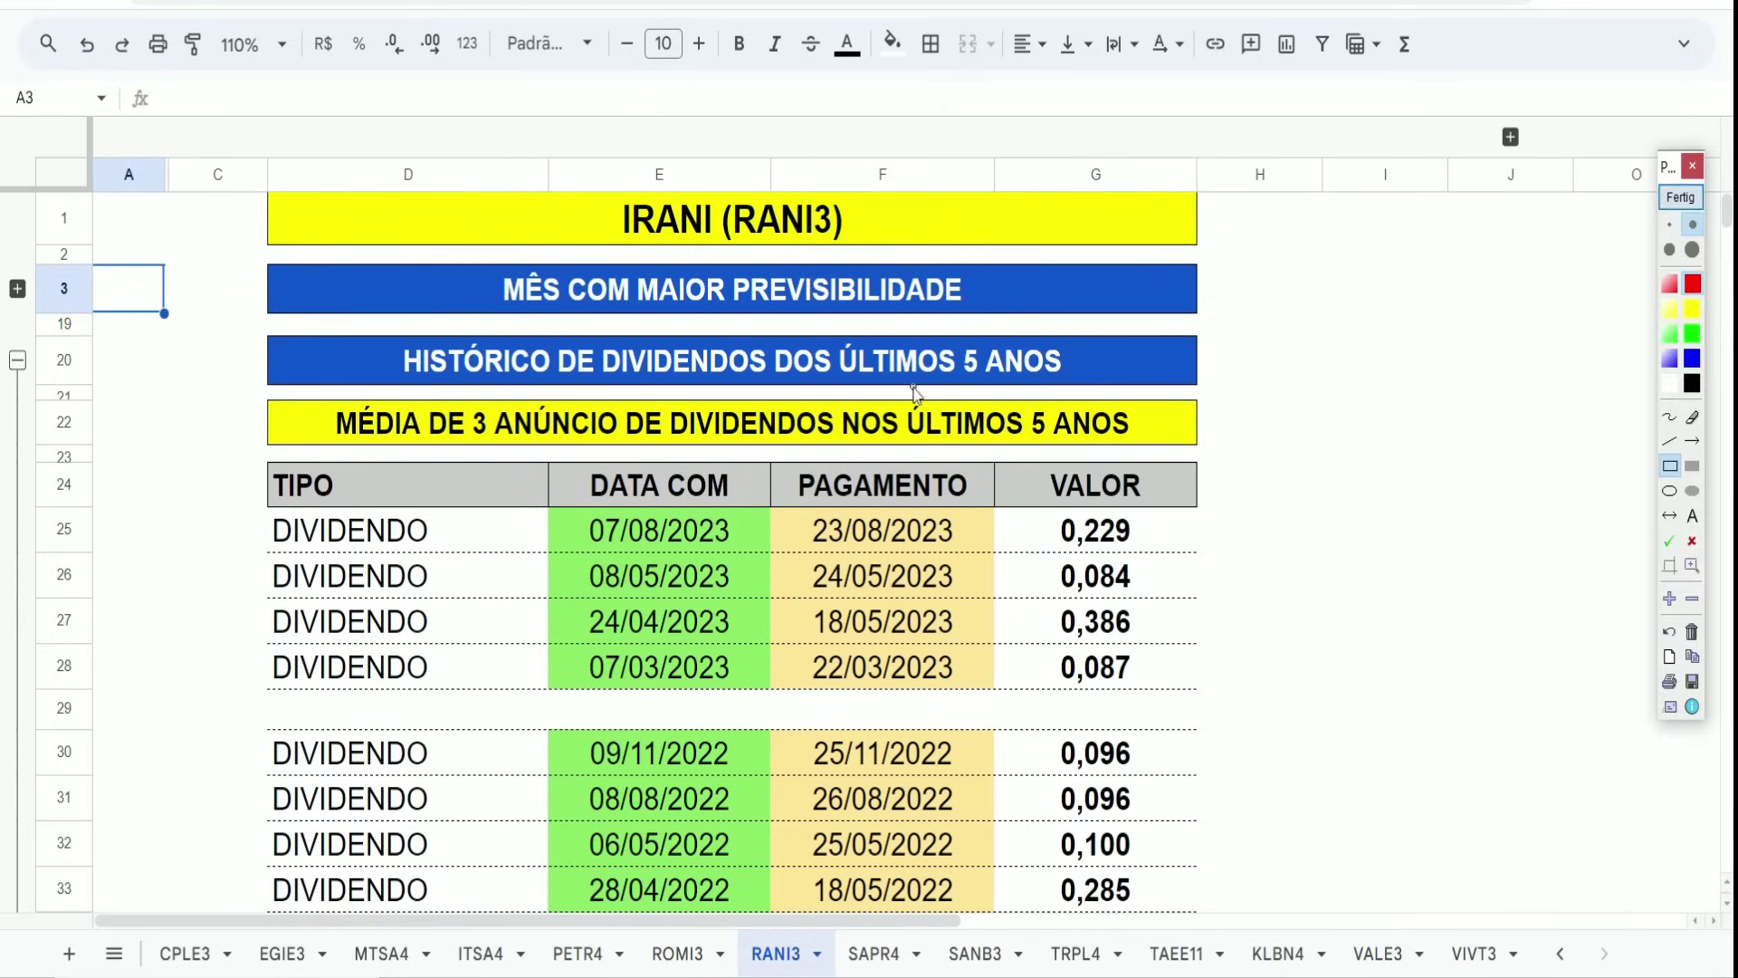
drag(310, 398, 498, 445)
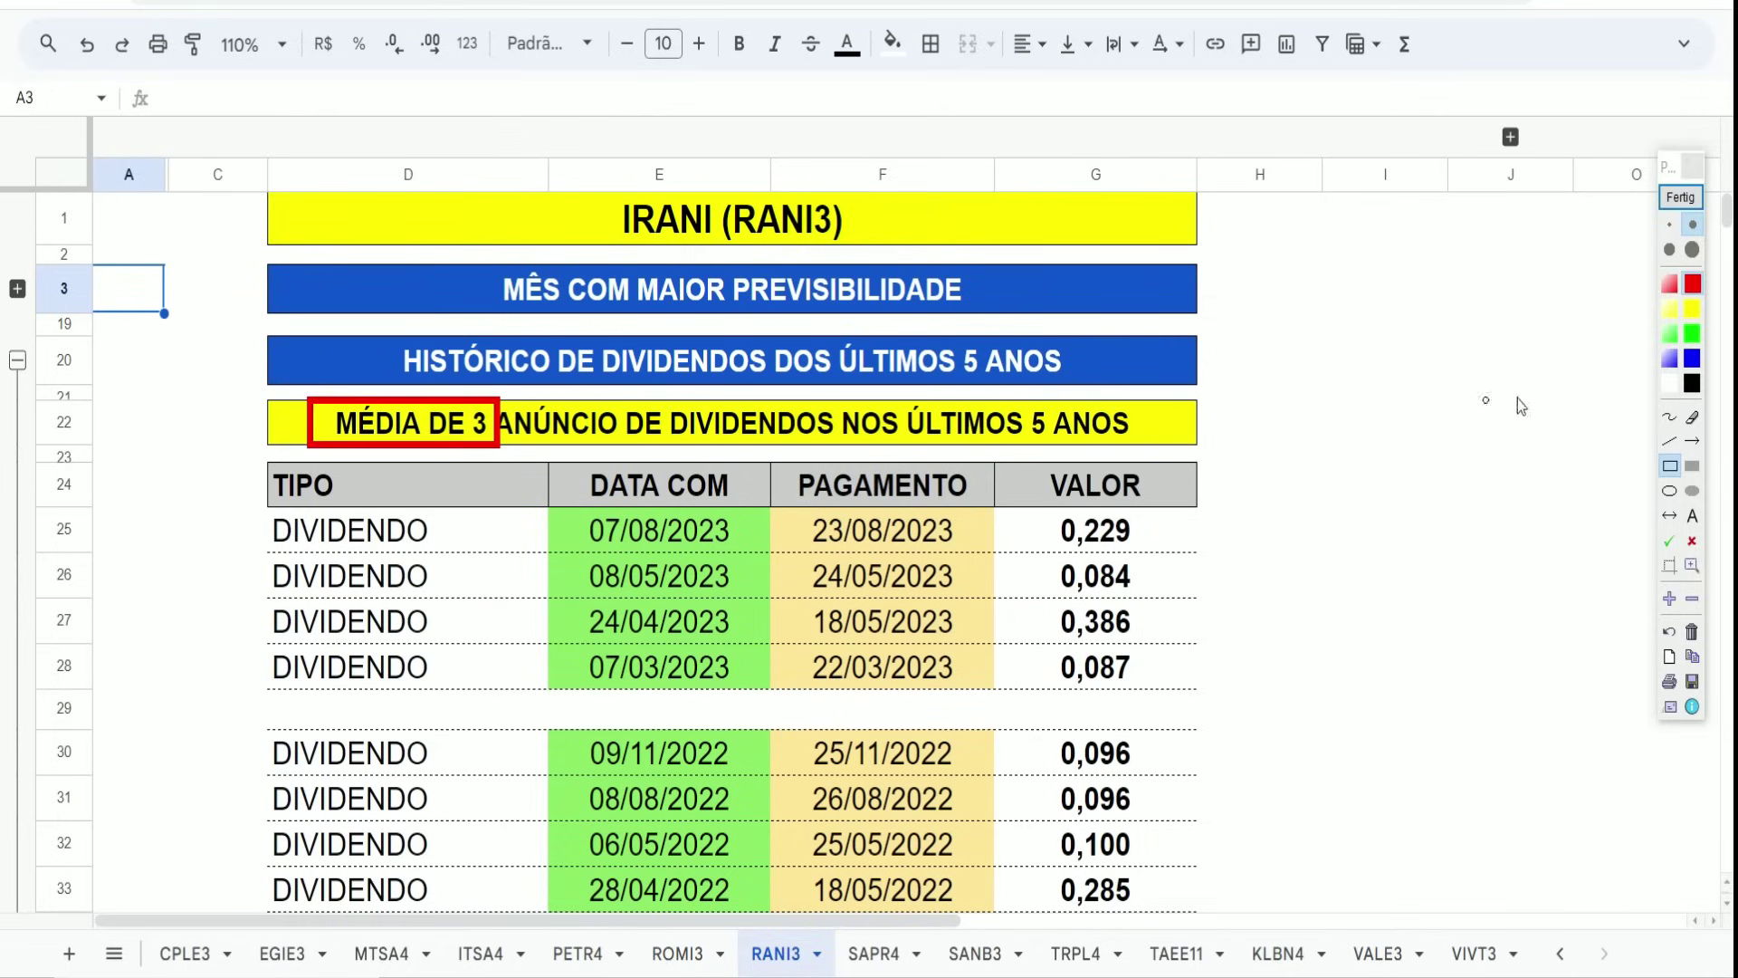
click(1680, 196)
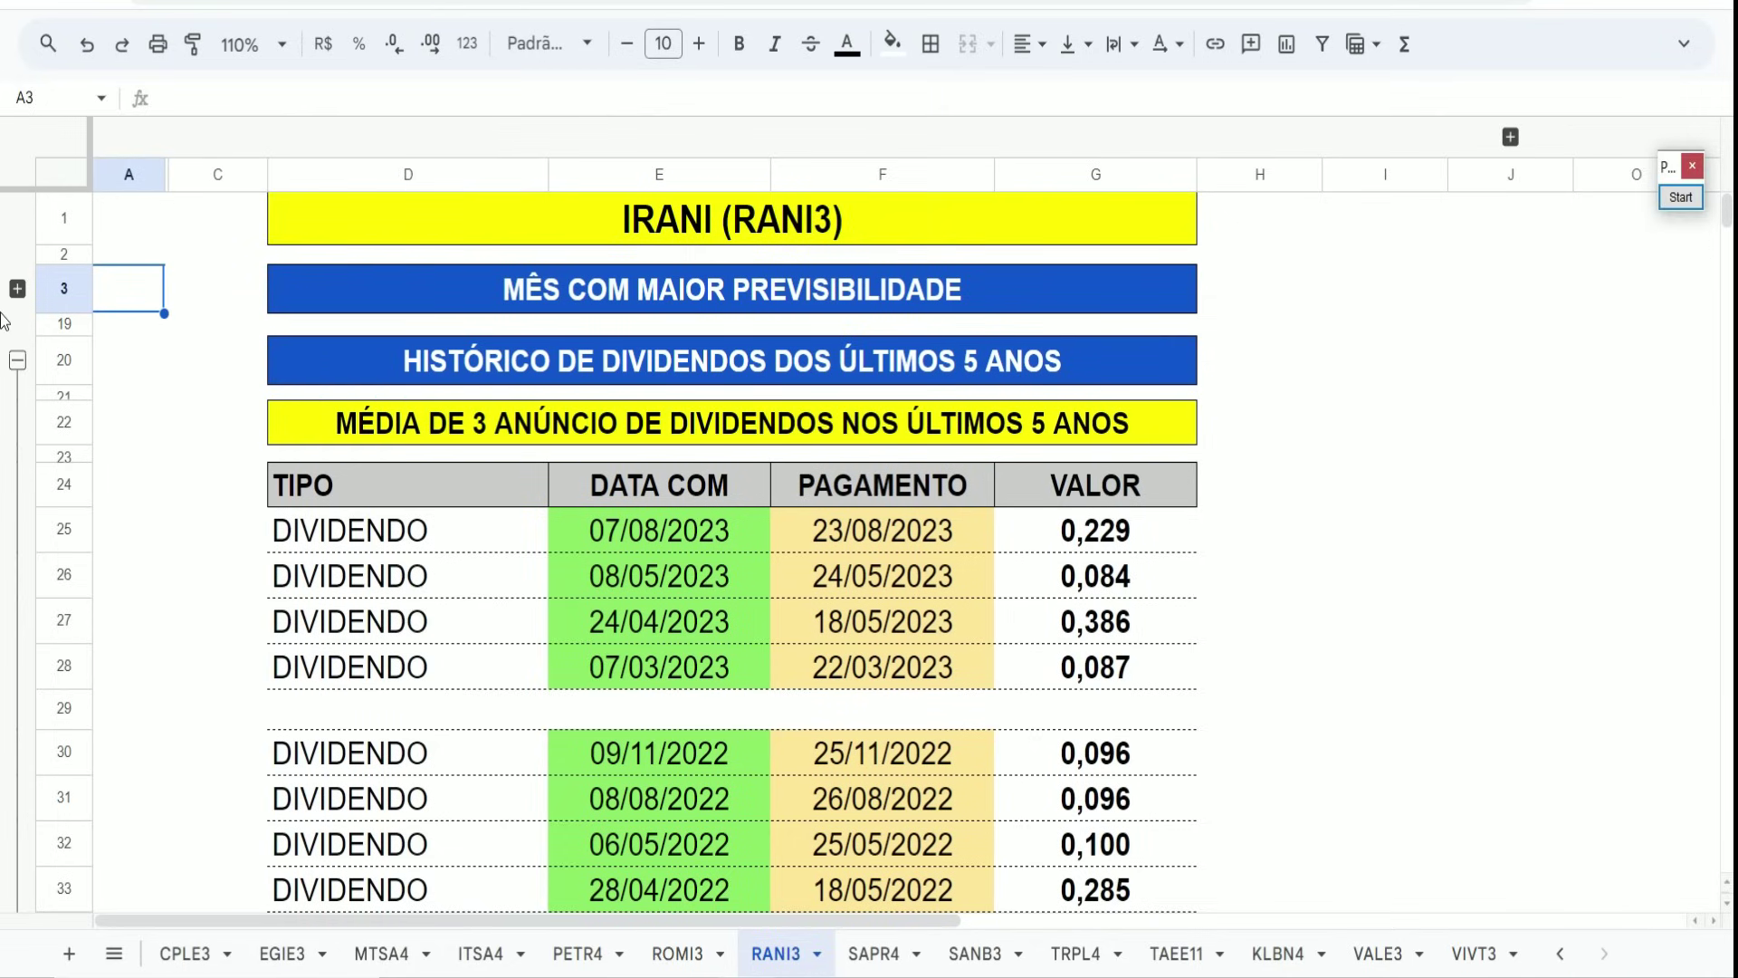
Expand the MÊS COM MAIOR PREVISIBILIDADE group and box its list of months in row 4 in red.
click(17, 288)
click(217, 253)
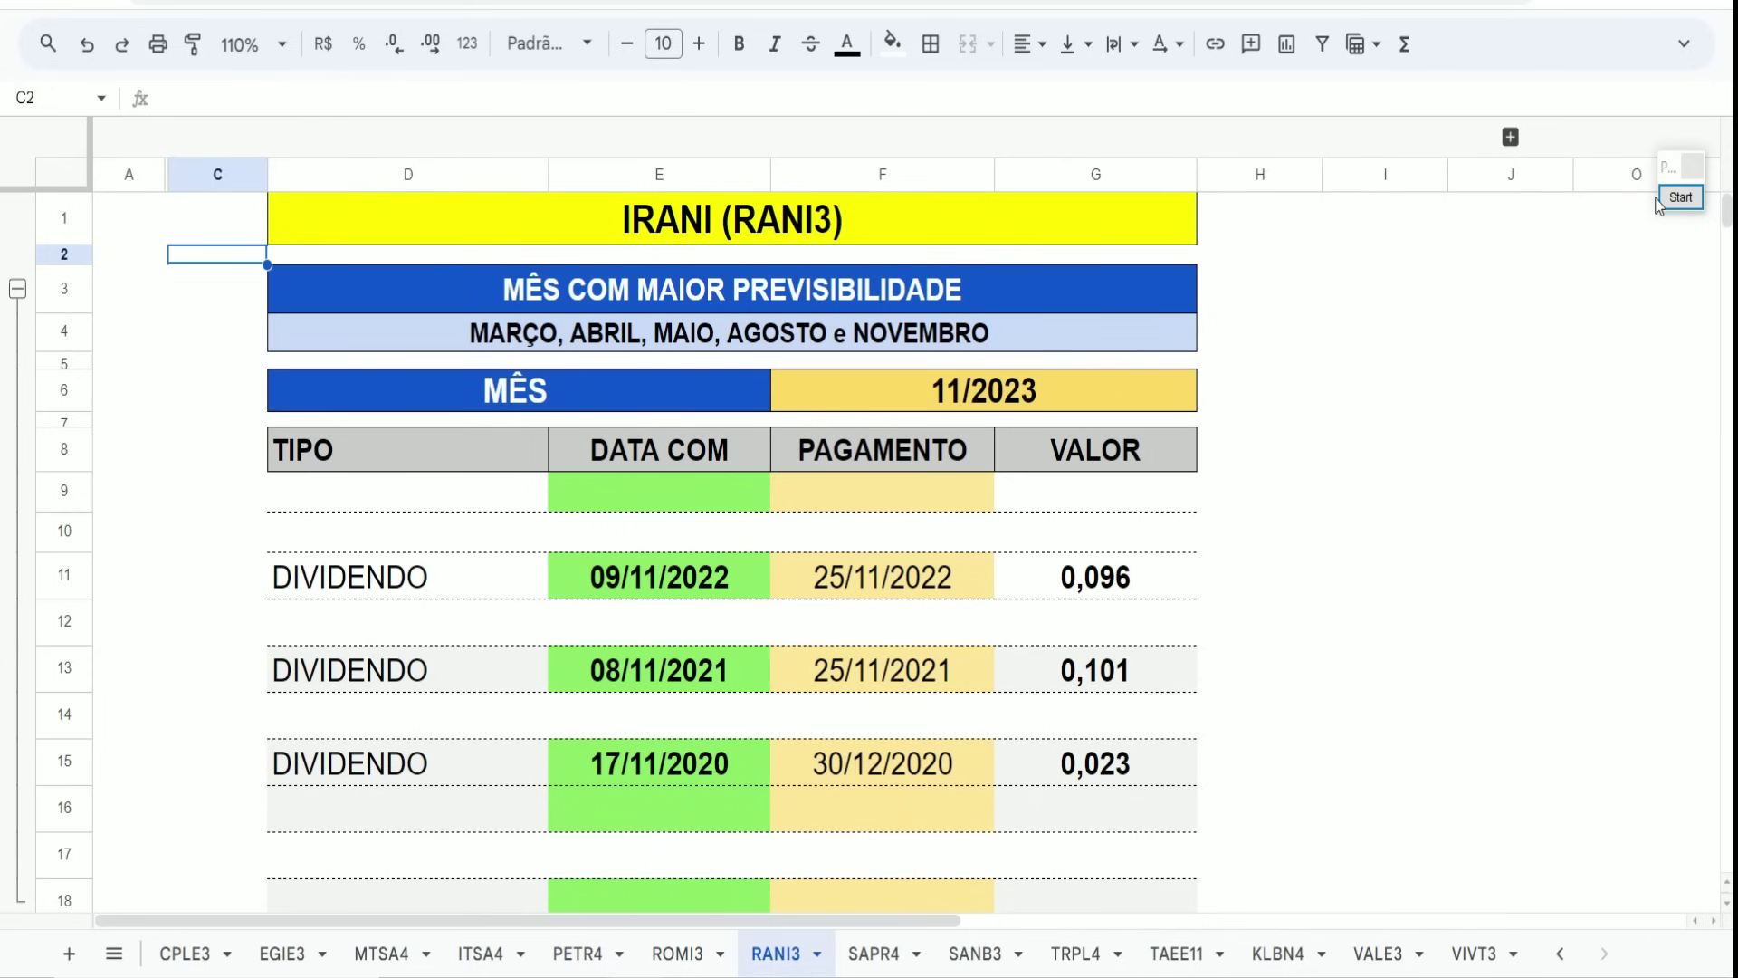
key(F9)
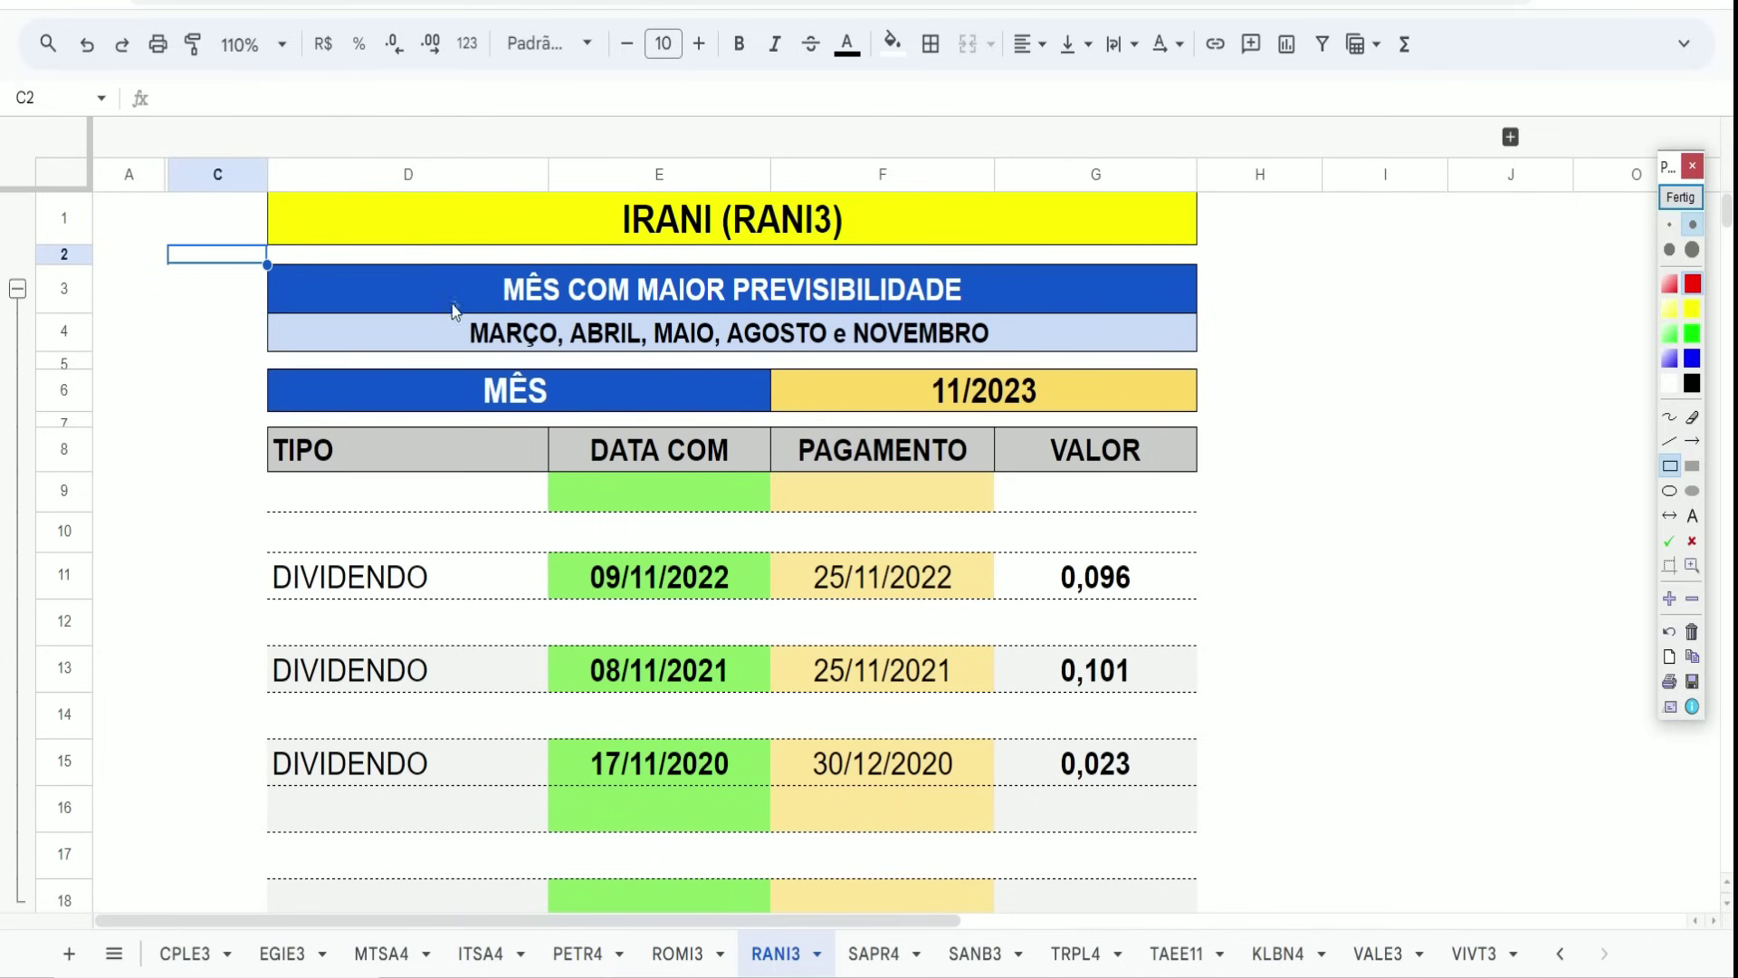
mouse_move(449, 302)
mouse_down()
mouse_move(825, 383)
mouse_move(970, 399)
mouse_move(994, 370)
mouse_up()
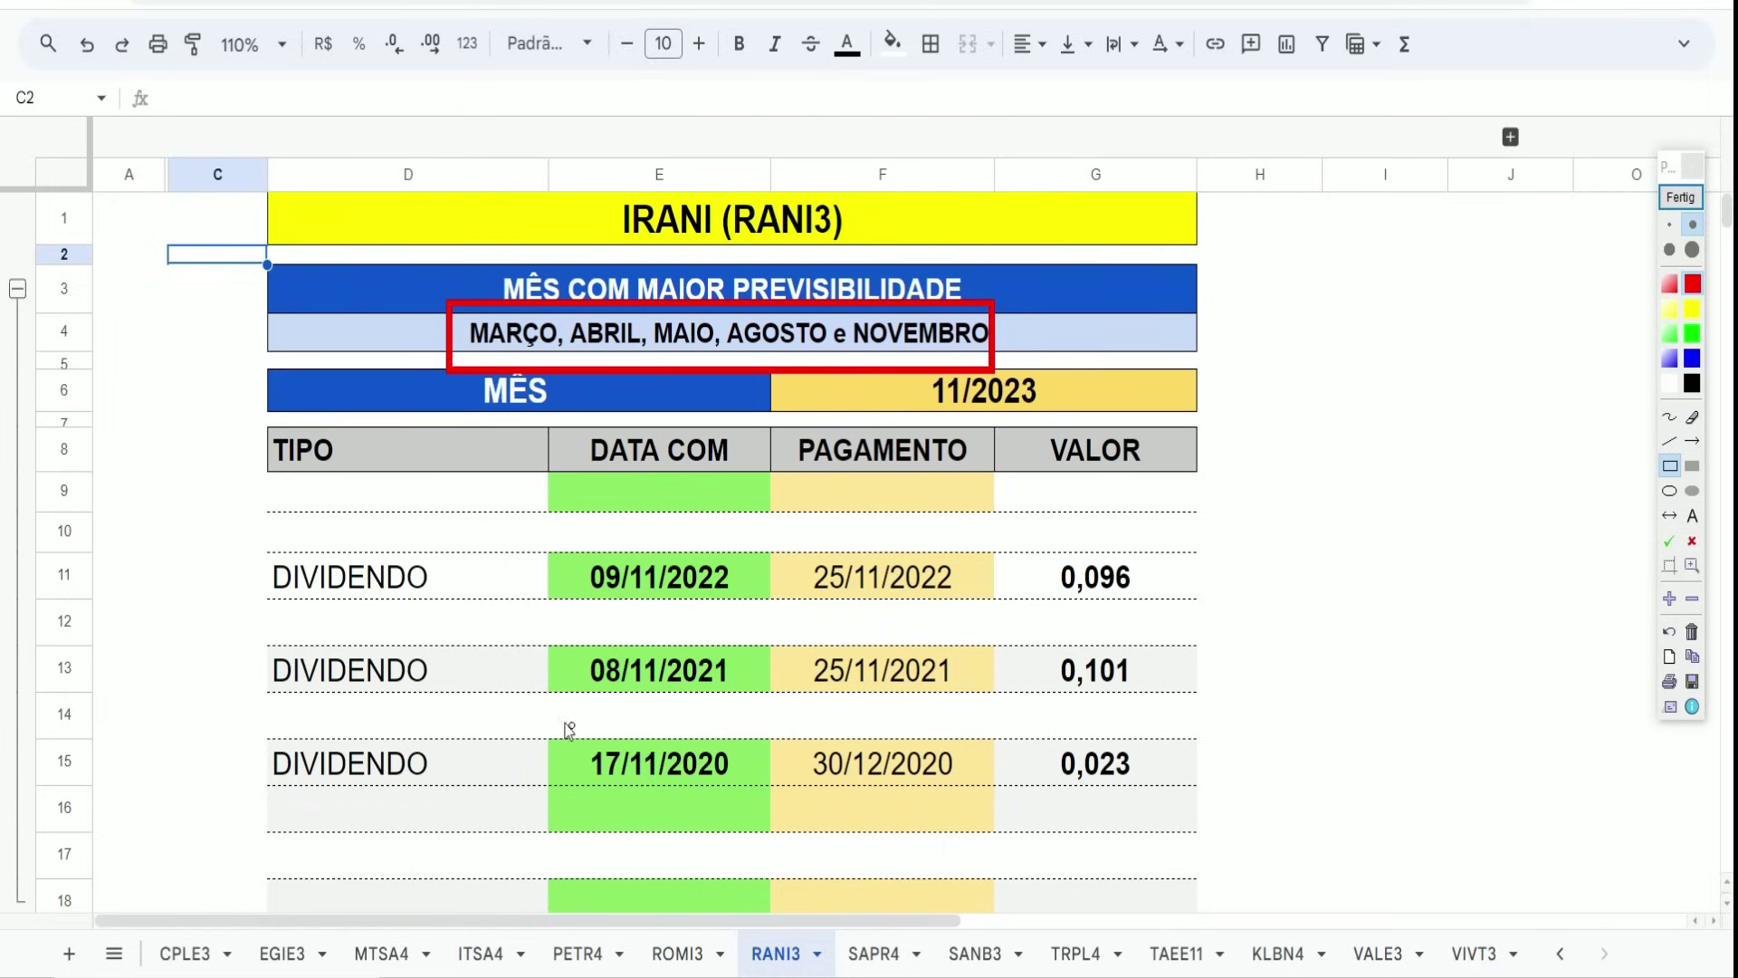
Box the 2020, 2021 and 2022 DATA COM dates and their dividend values in red, and end the annotation.
mouse_move(558, 719)
mouse_down()
mouse_move(688, 788)
mouse_move(757, 797)
mouse_up()
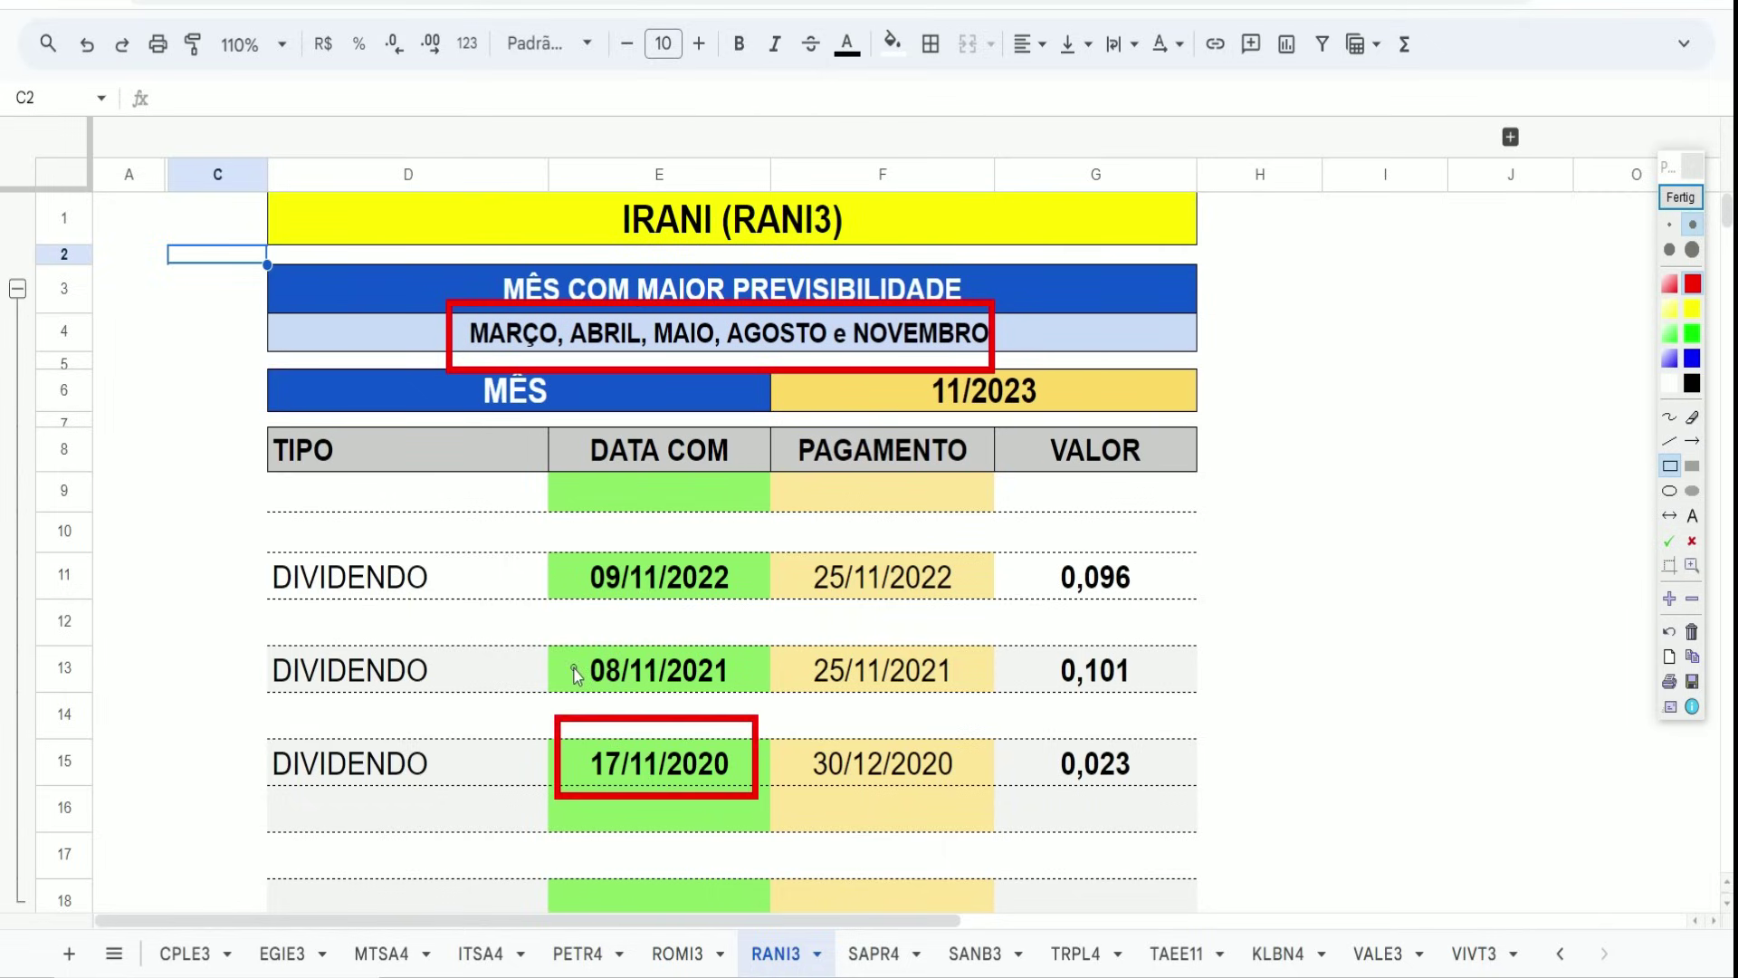
drag(554, 632, 757, 703)
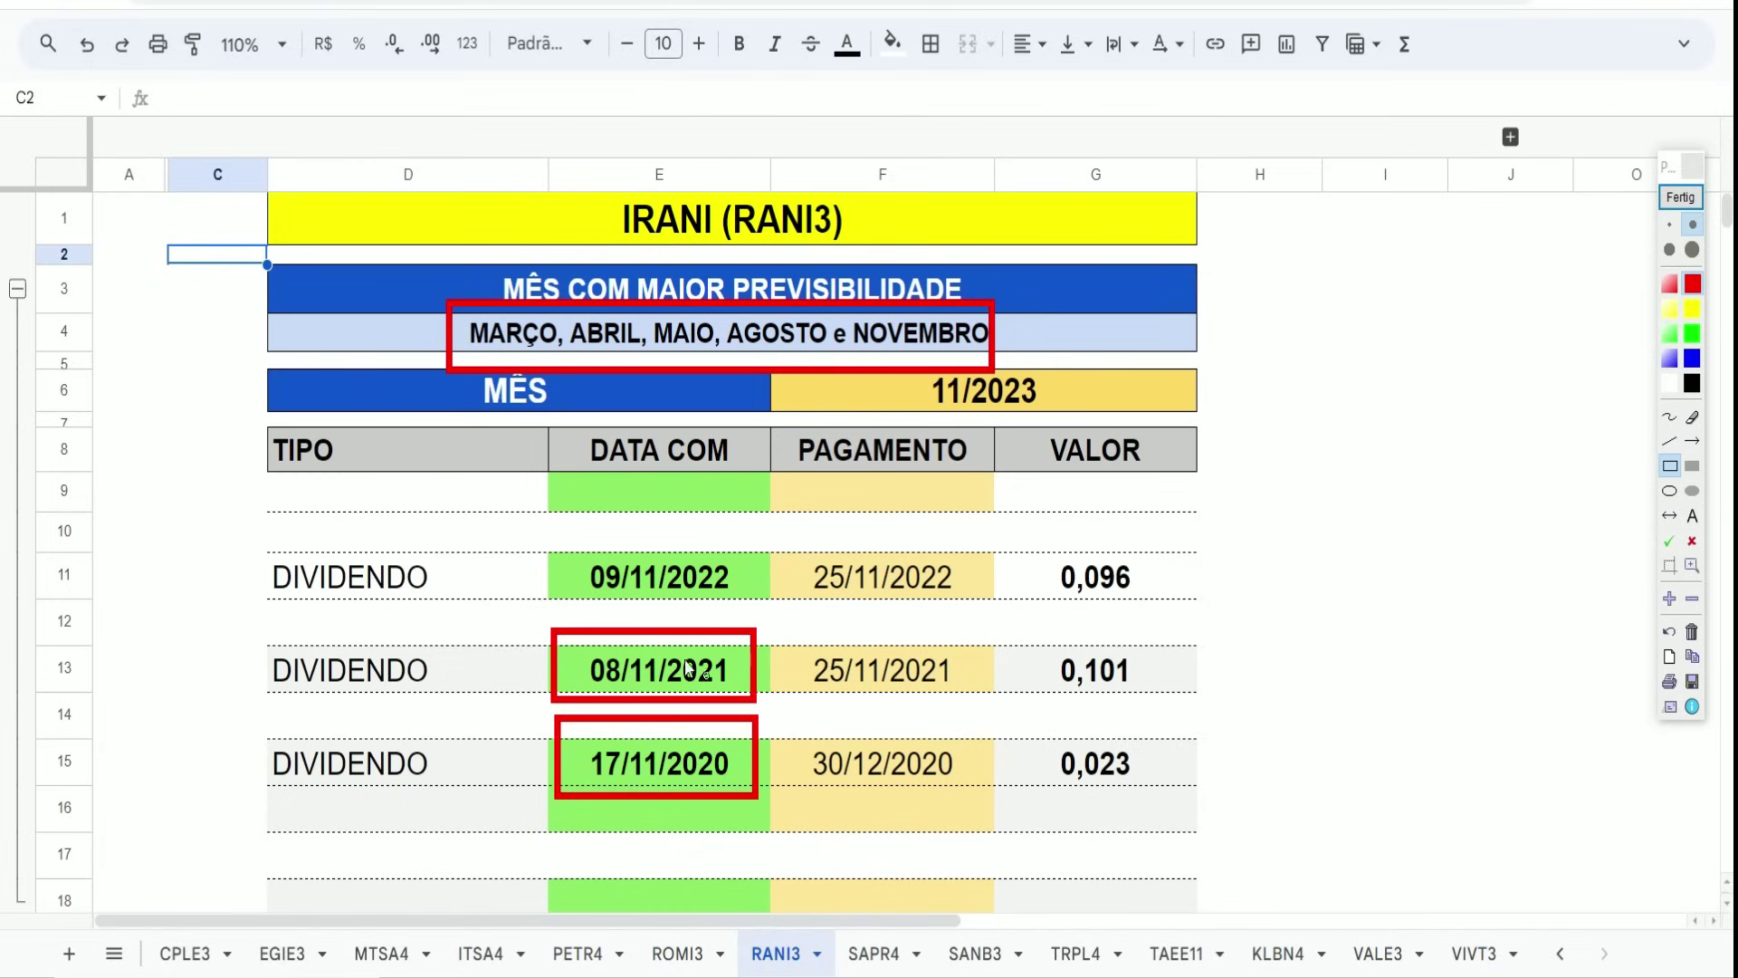
drag(562, 534, 765, 618)
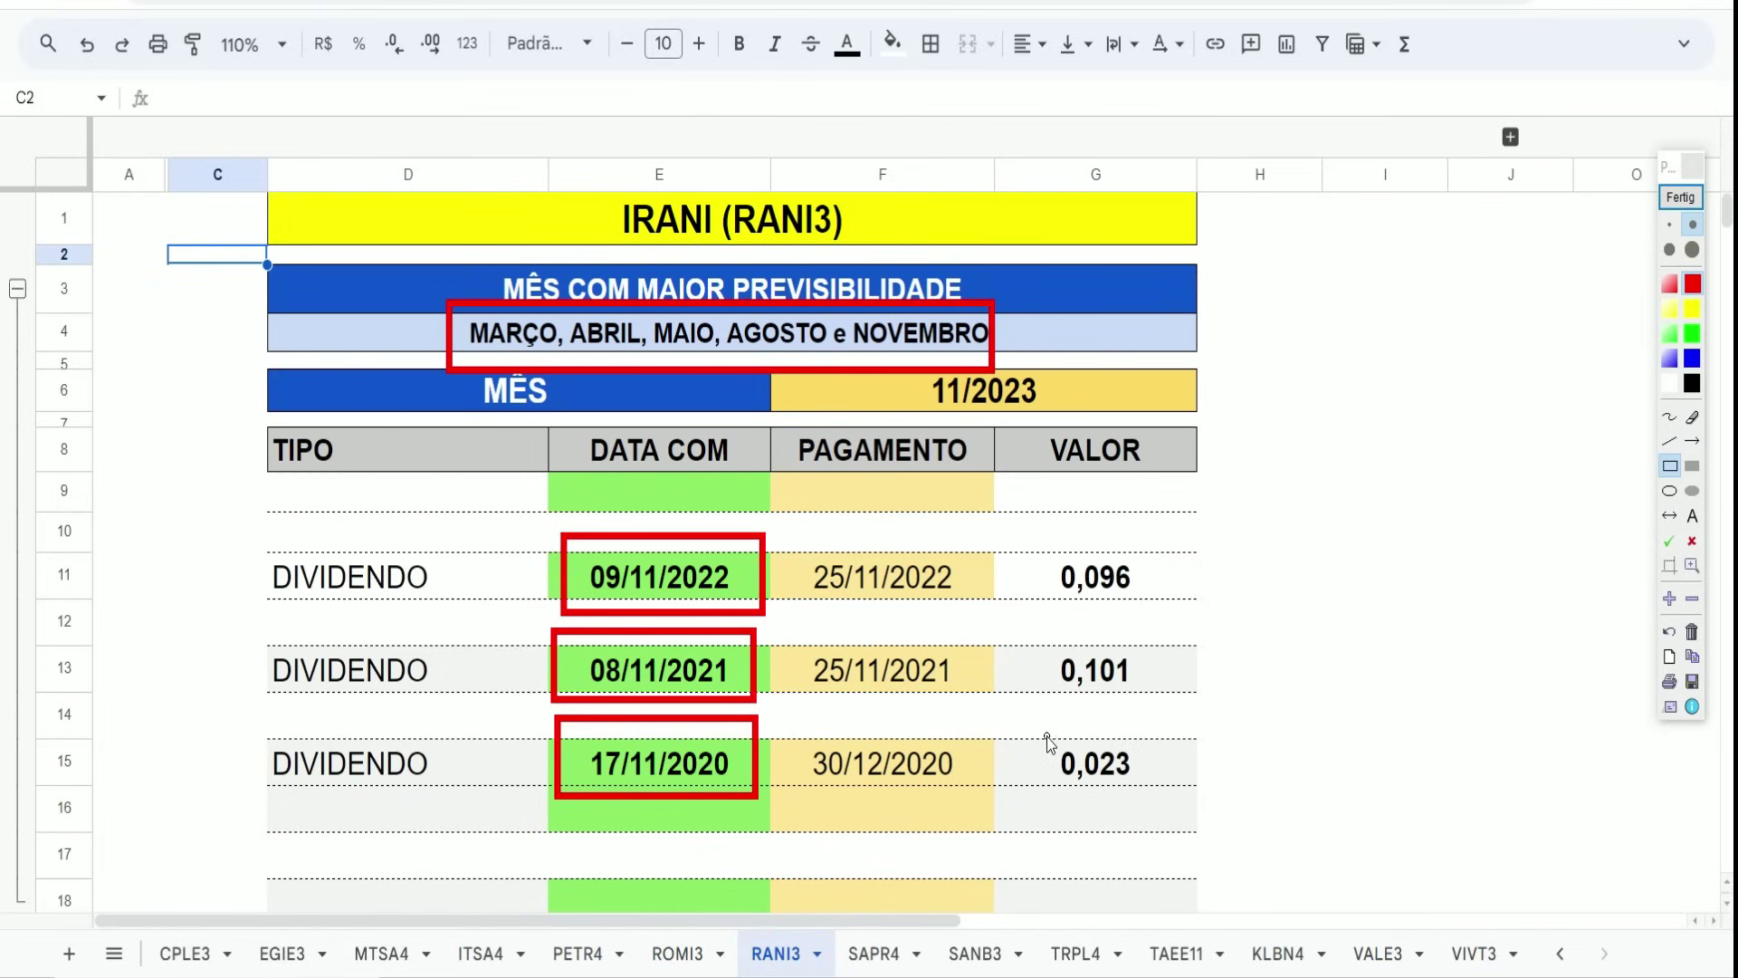
drag(1032, 729, 1156, 797)
drag(1034, 629, 1168, 713)
mouse_move(1034, 537)
mouse_down()
mouse_move(1159, 623)
mouse_move(1154, 609)
mouse_up()
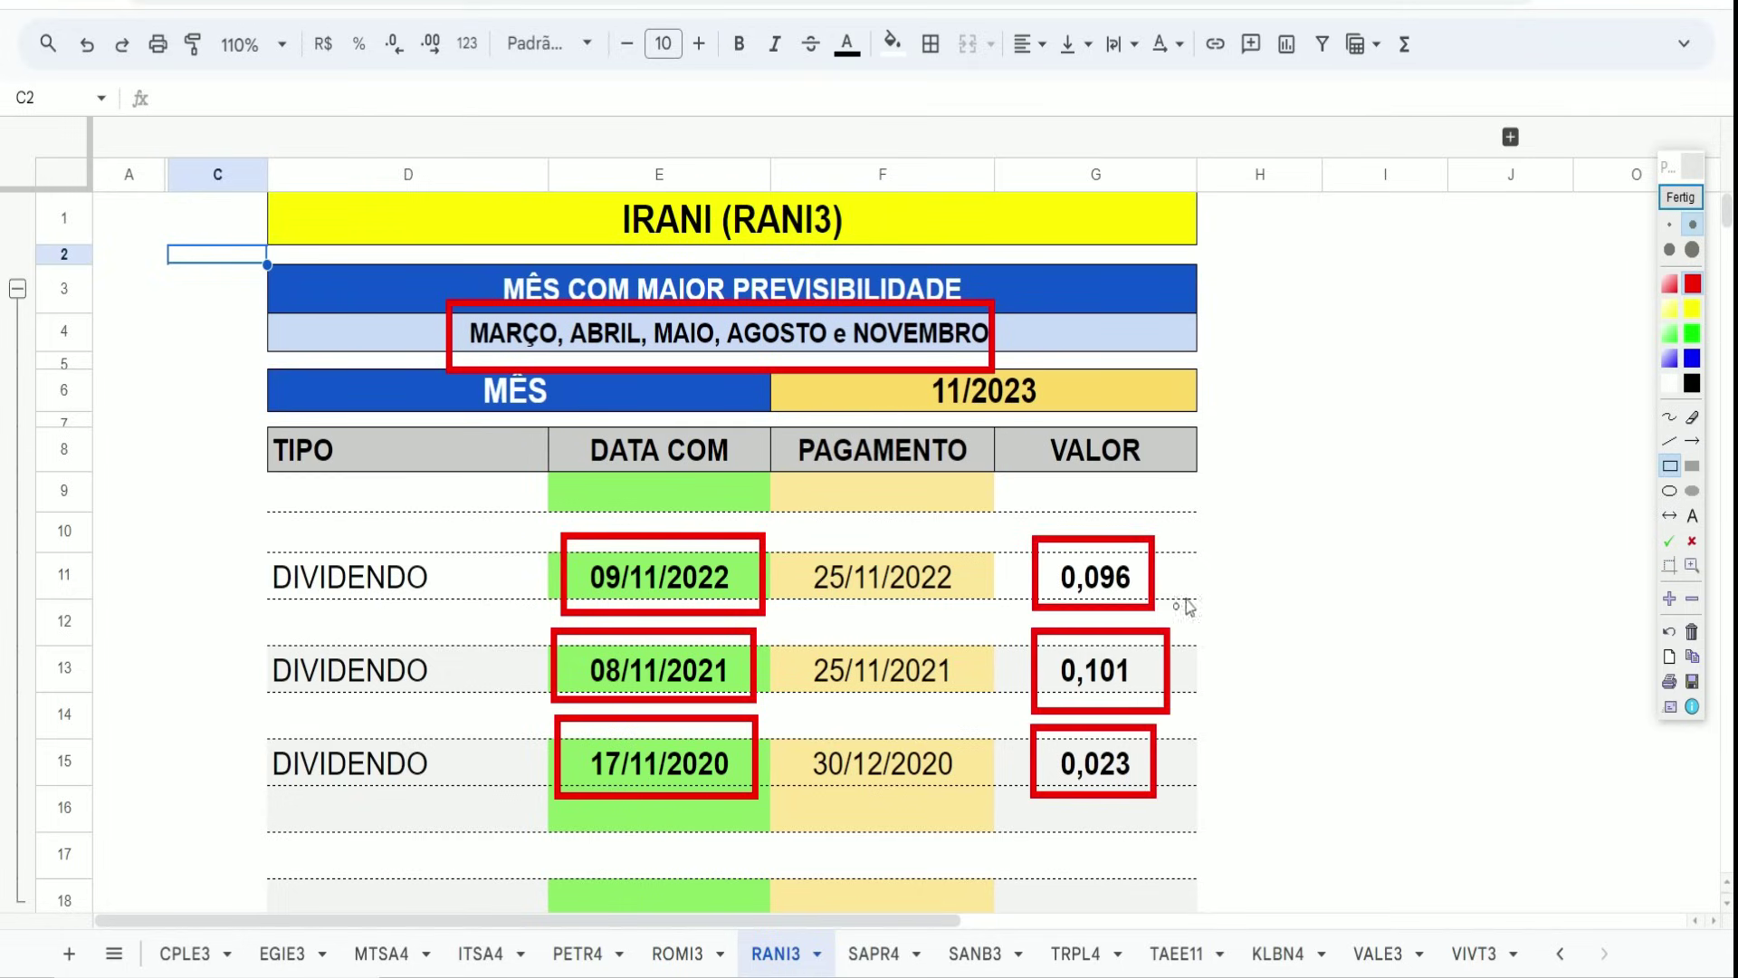
click(1684, 199)
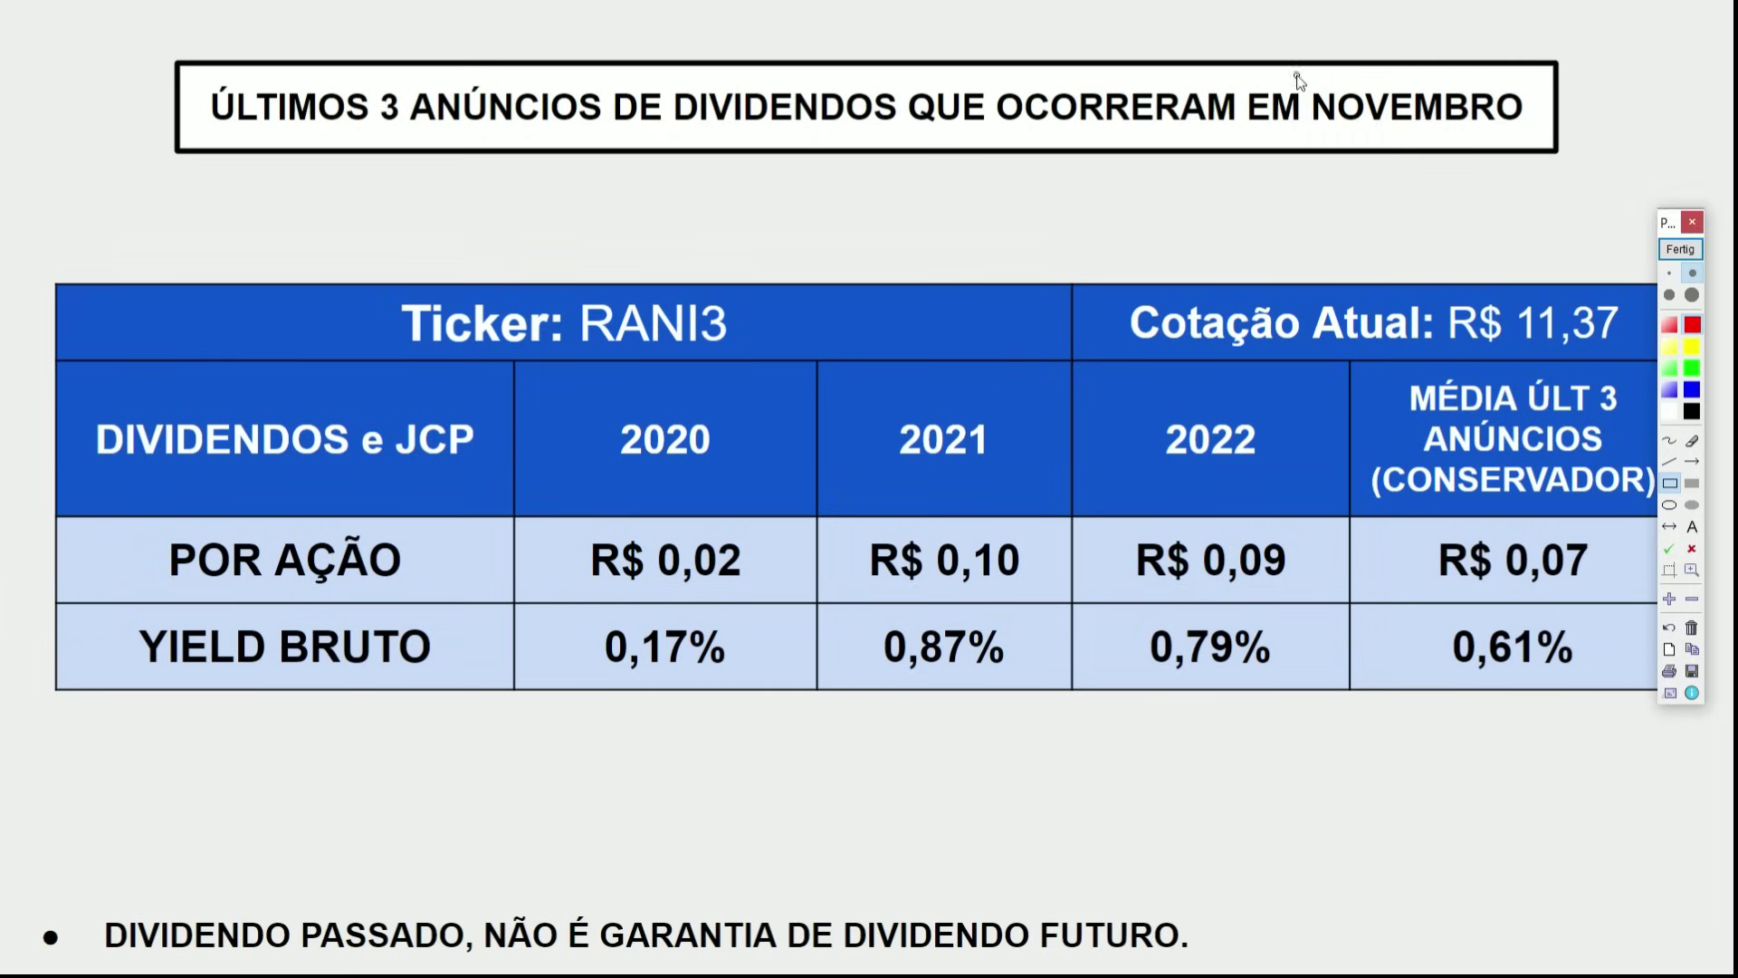
Box NOVEMBRO in the title, the three yearly gross yields, the 2021 per-share dividend and the average yield in red, and end the annotation.
drag(1298, 75, 1536, 143)
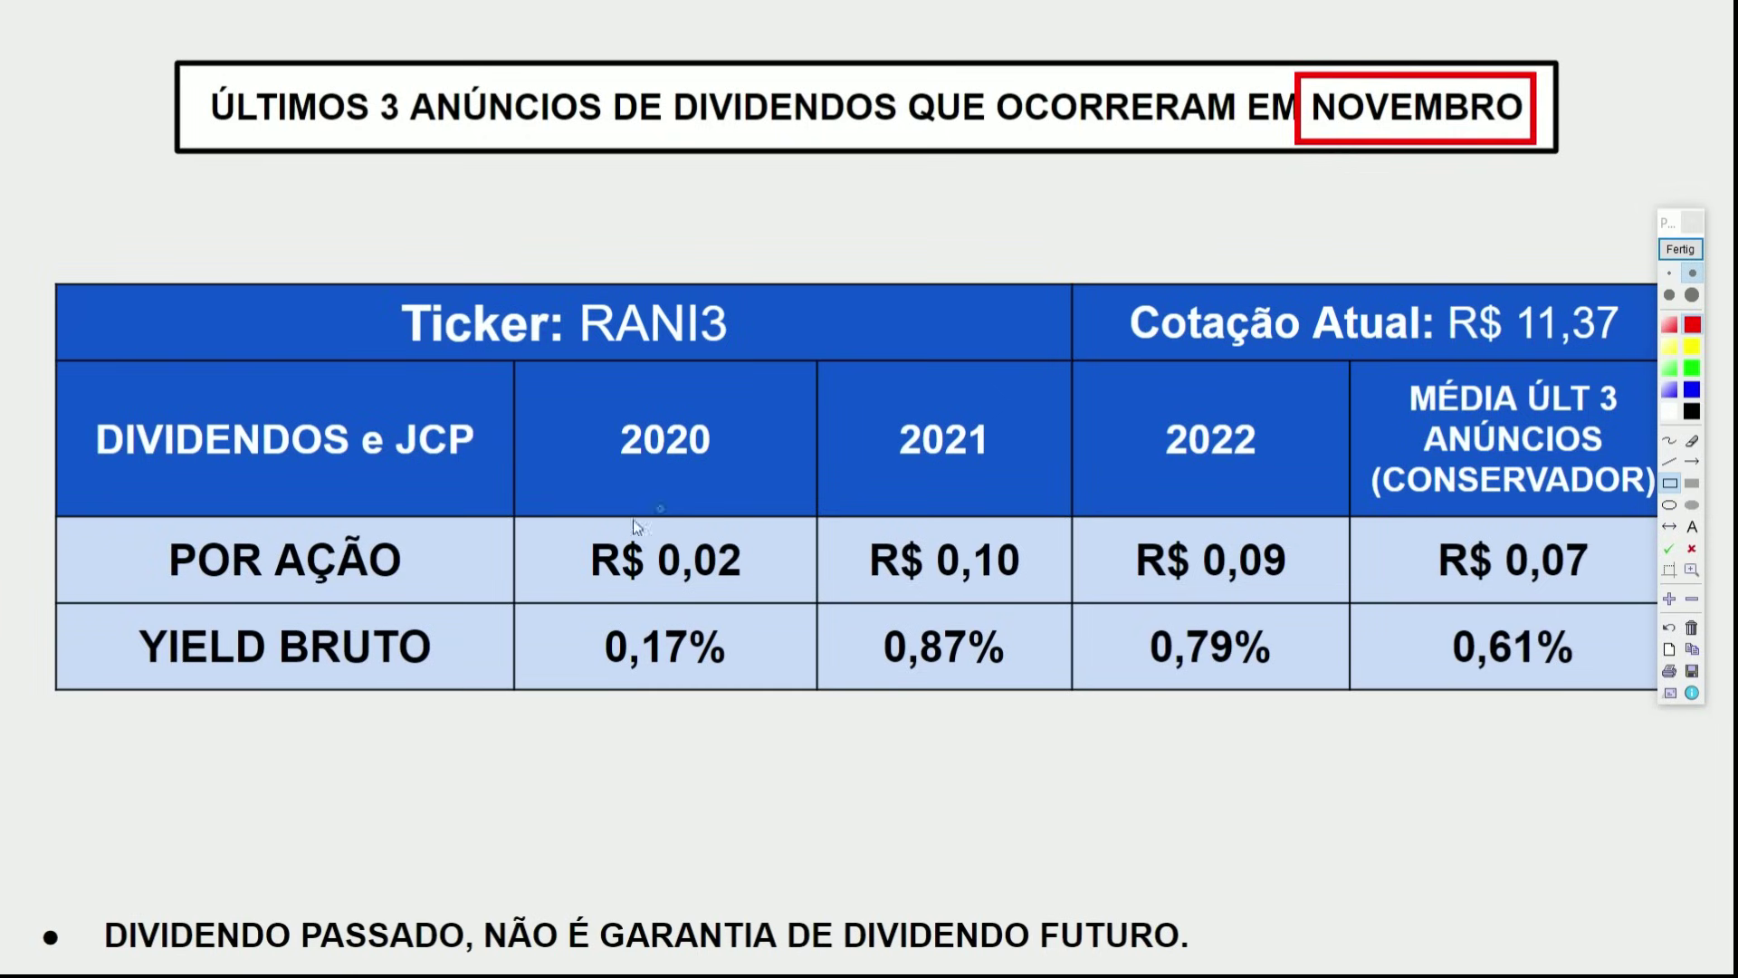
drag(557, 605, 741, 688)
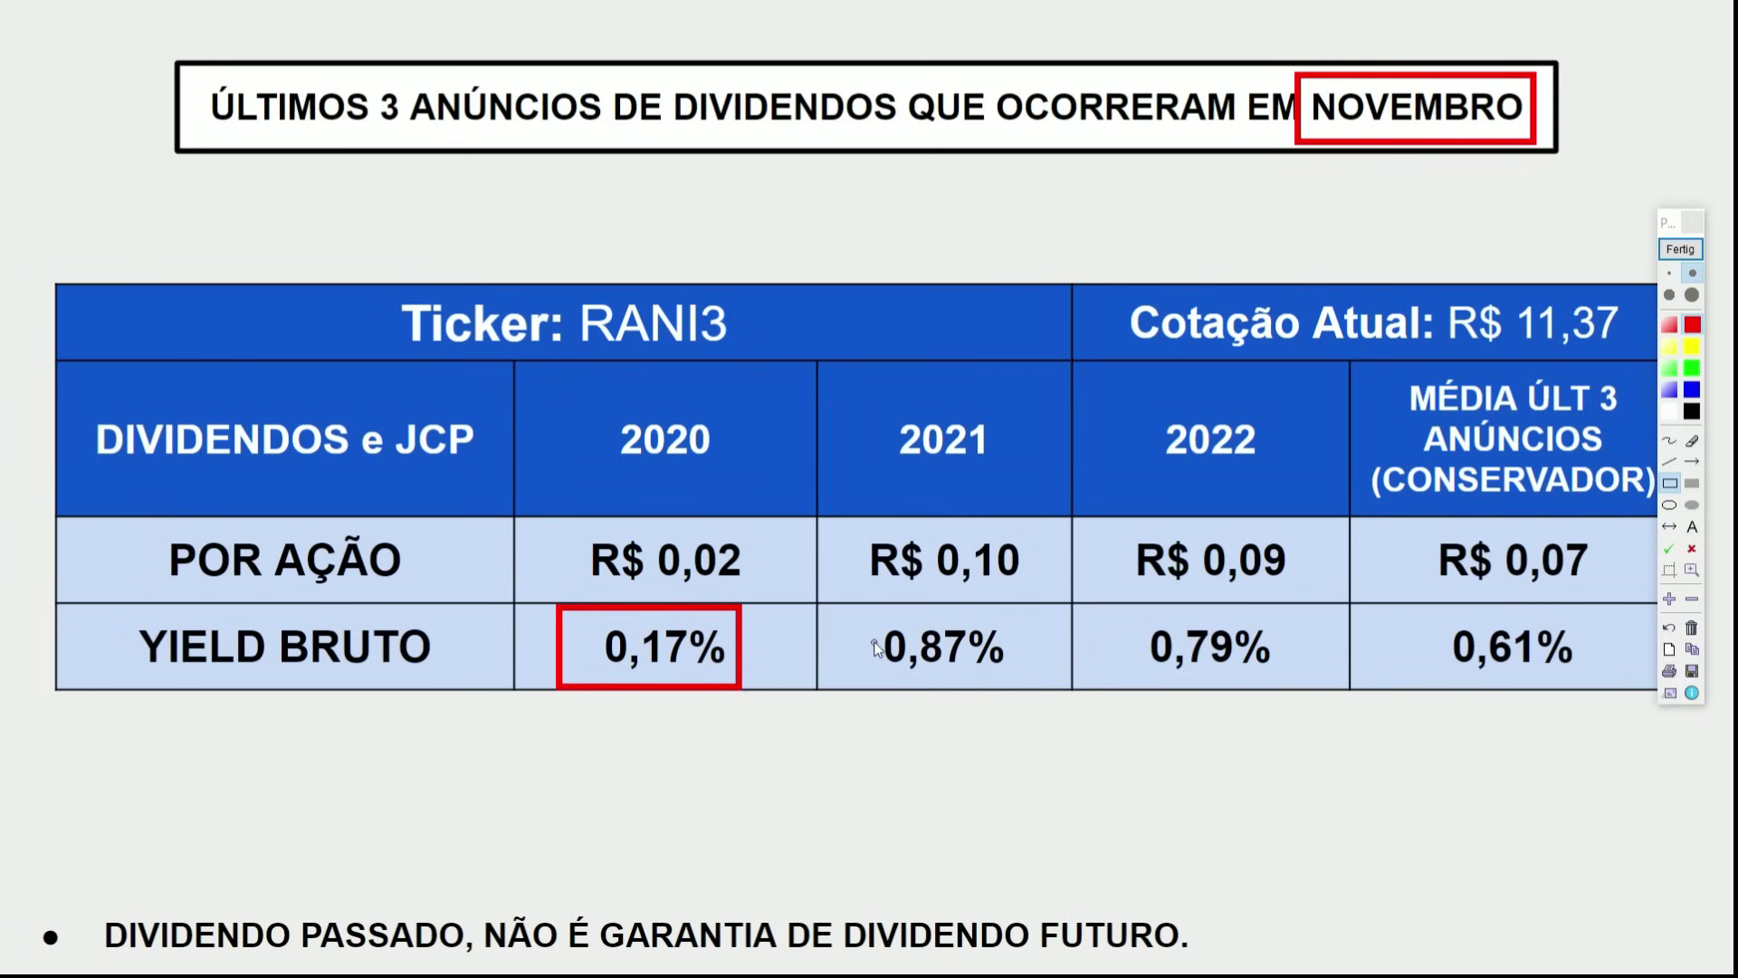
drag(848, 523, 1035, 592)
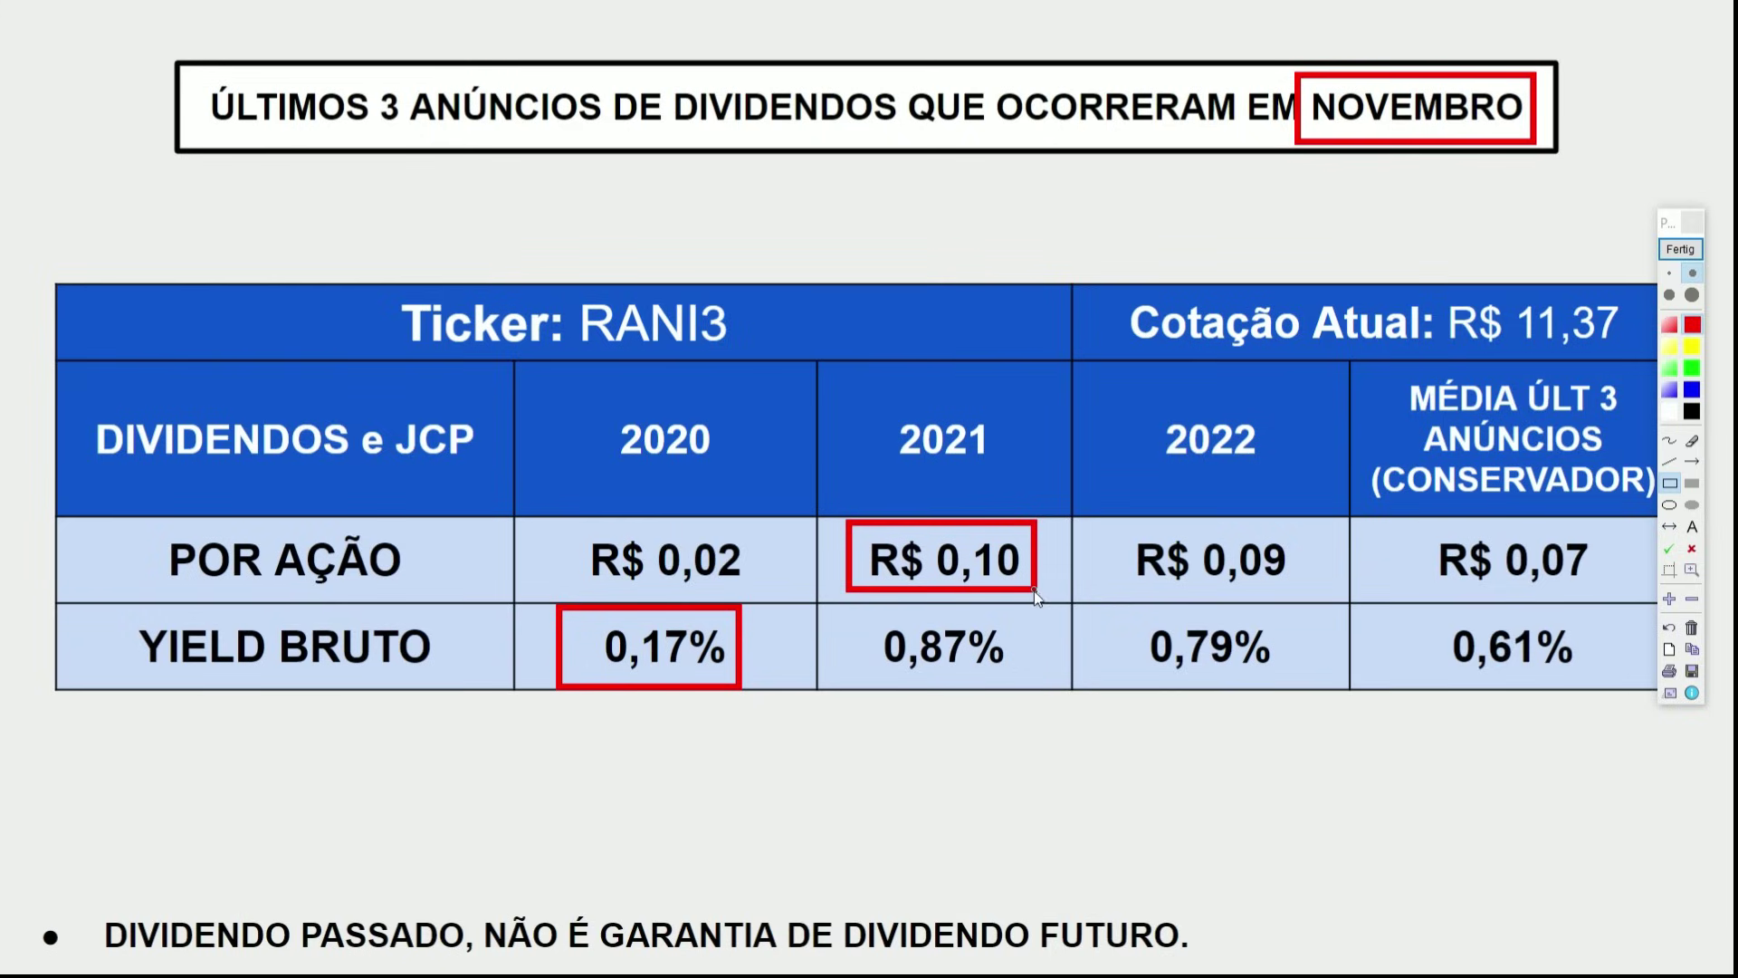
drag(867, 611, 1010, 677)
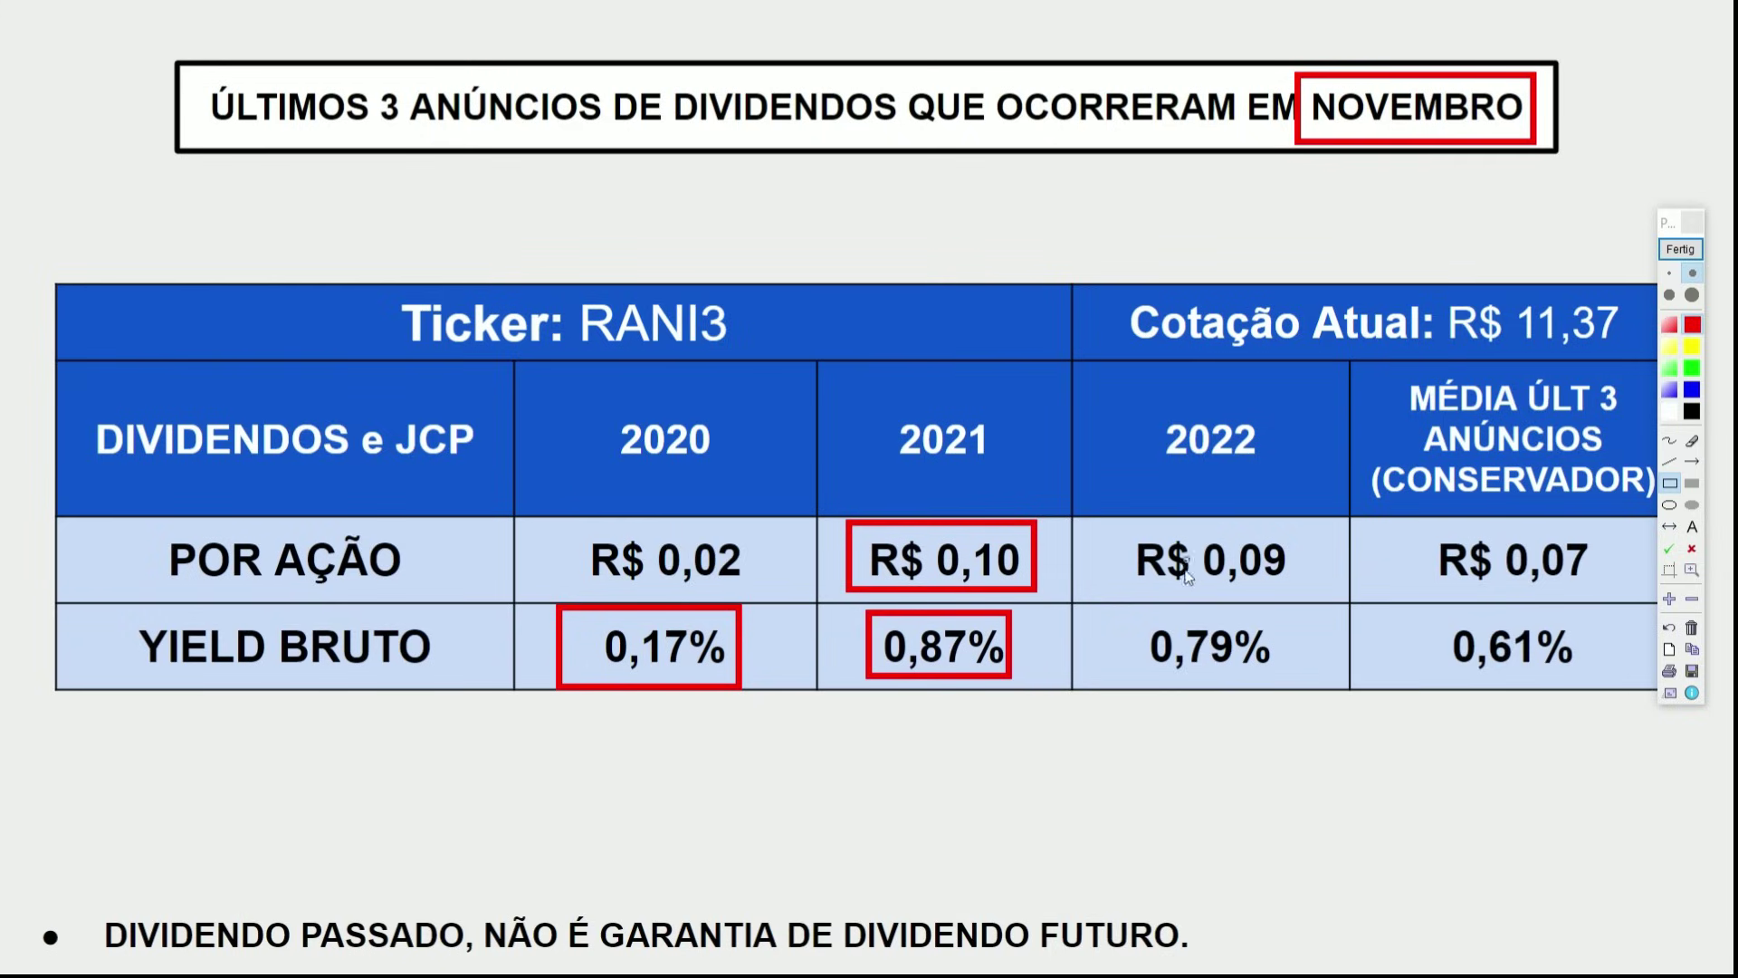
drag(1121, 615, 1286, 684)
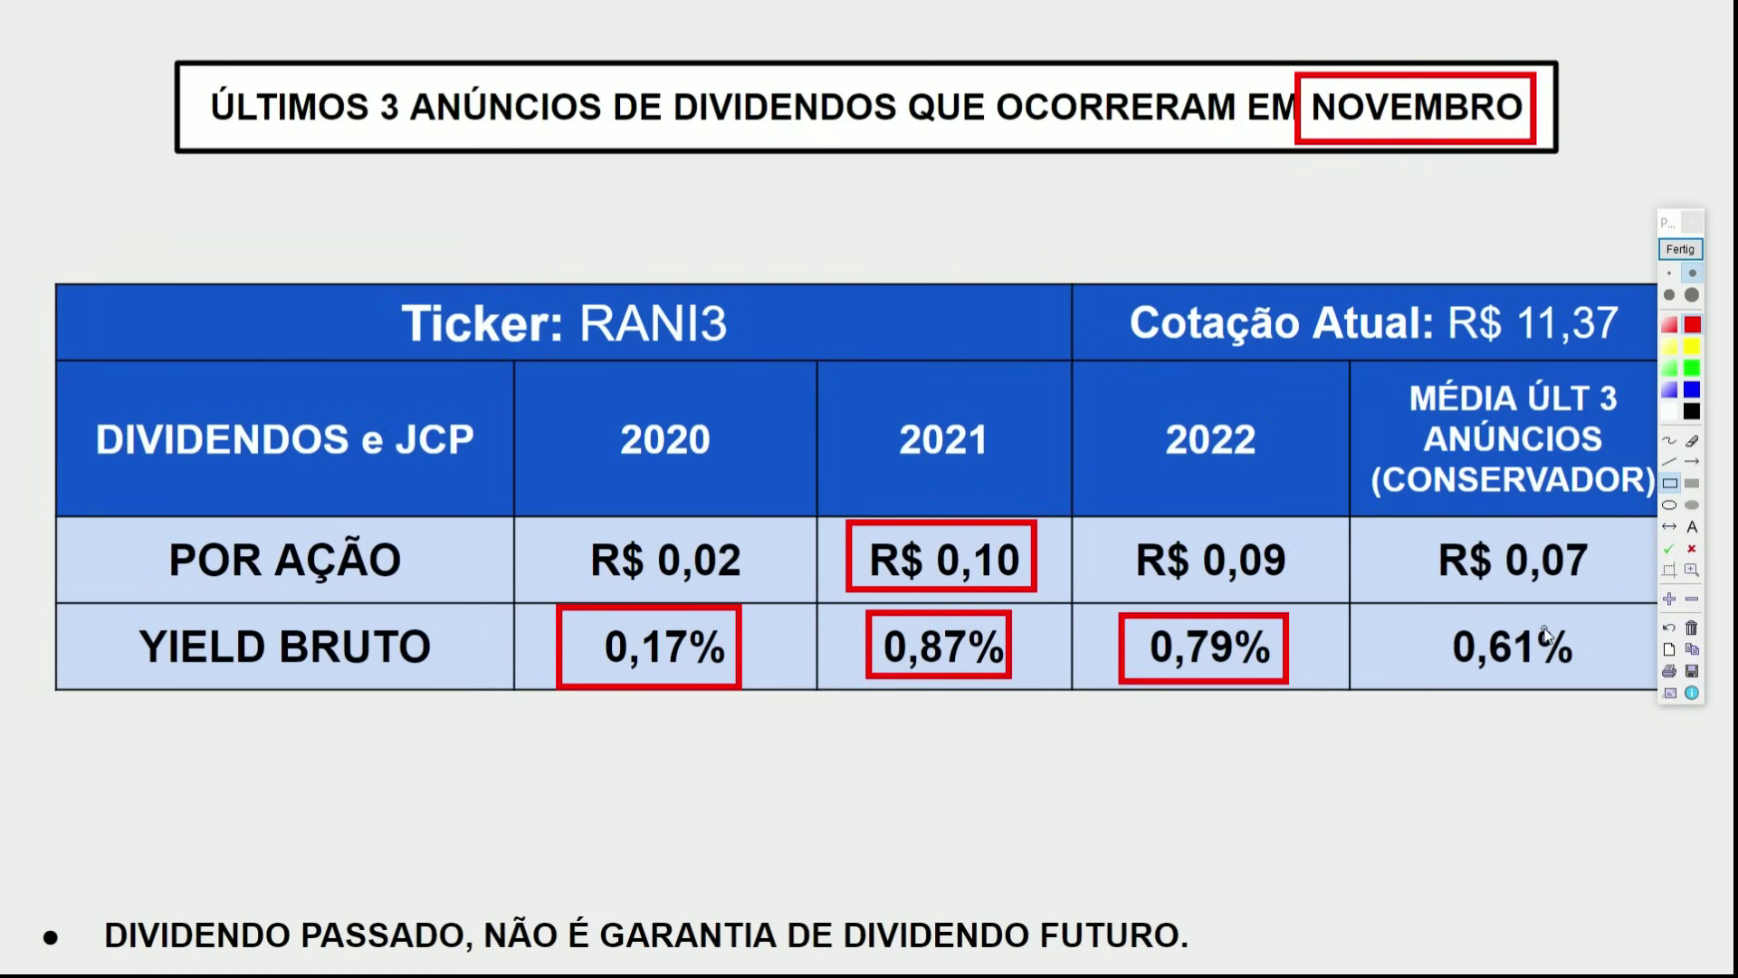
drag(1435, 615, 1594, 700)
click(1681, 248)
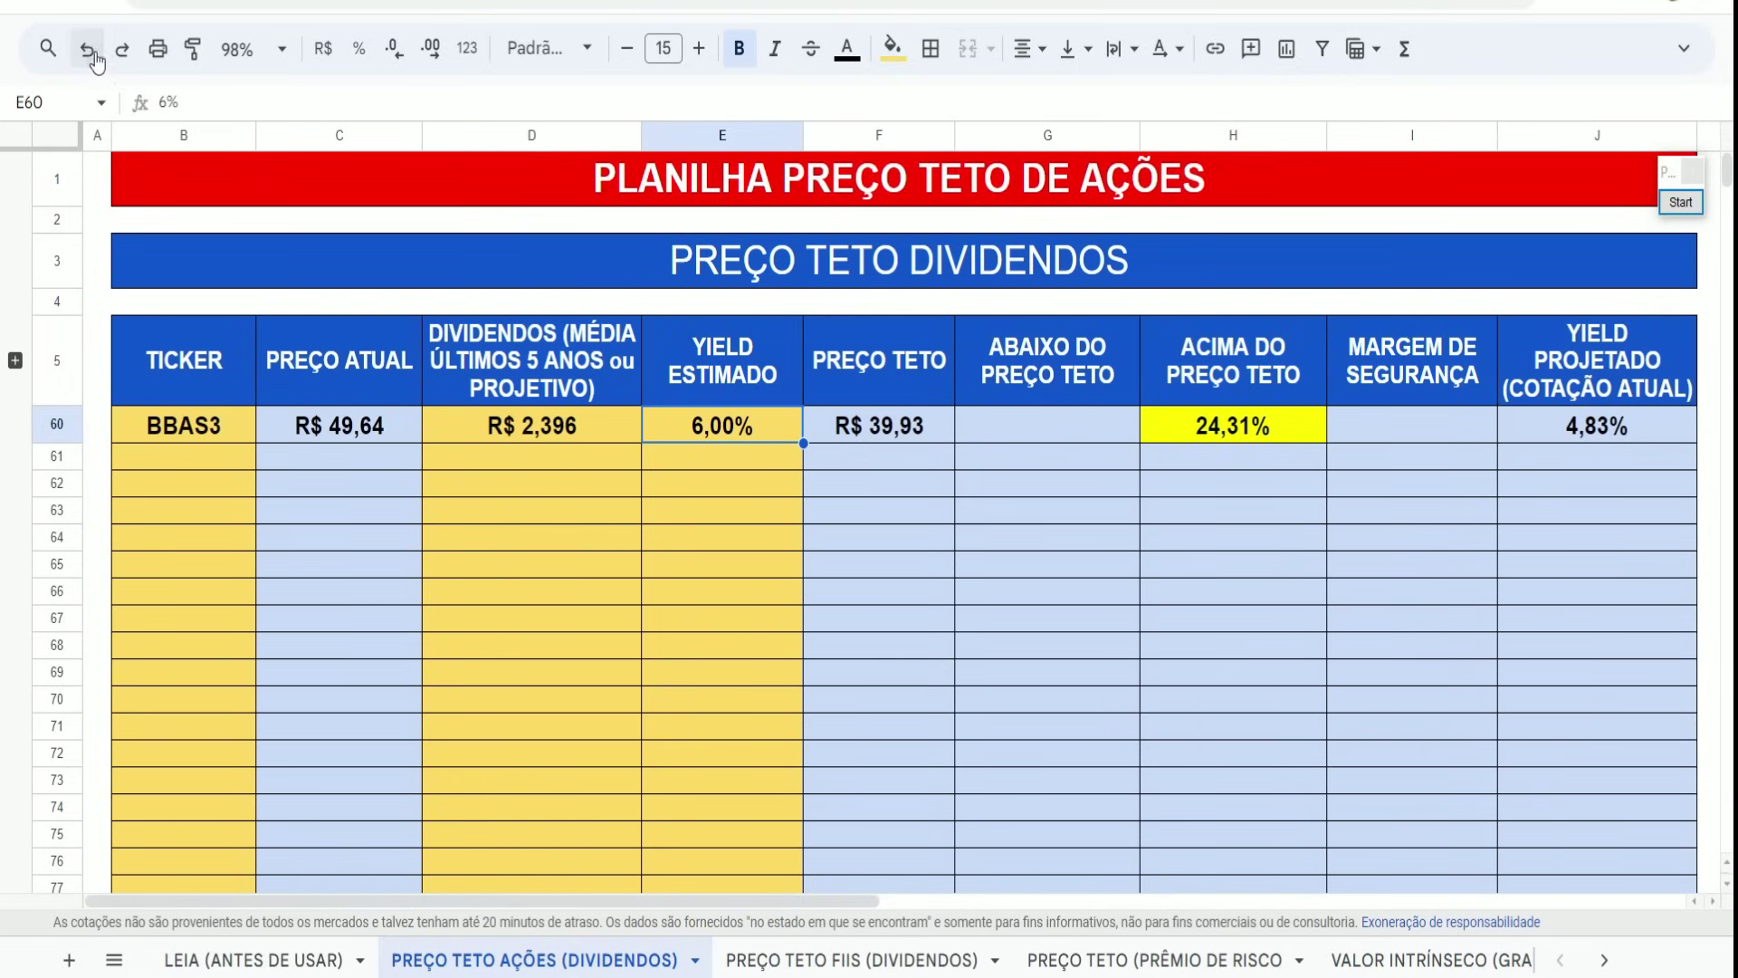
On the PREÇO TETO AÇÕES (DIVIDENDOS) sheet, undo the clearing of row 61 to restore ticker RANI3, dividend 0,327 and estimated yield 6%.
click(90, 51)
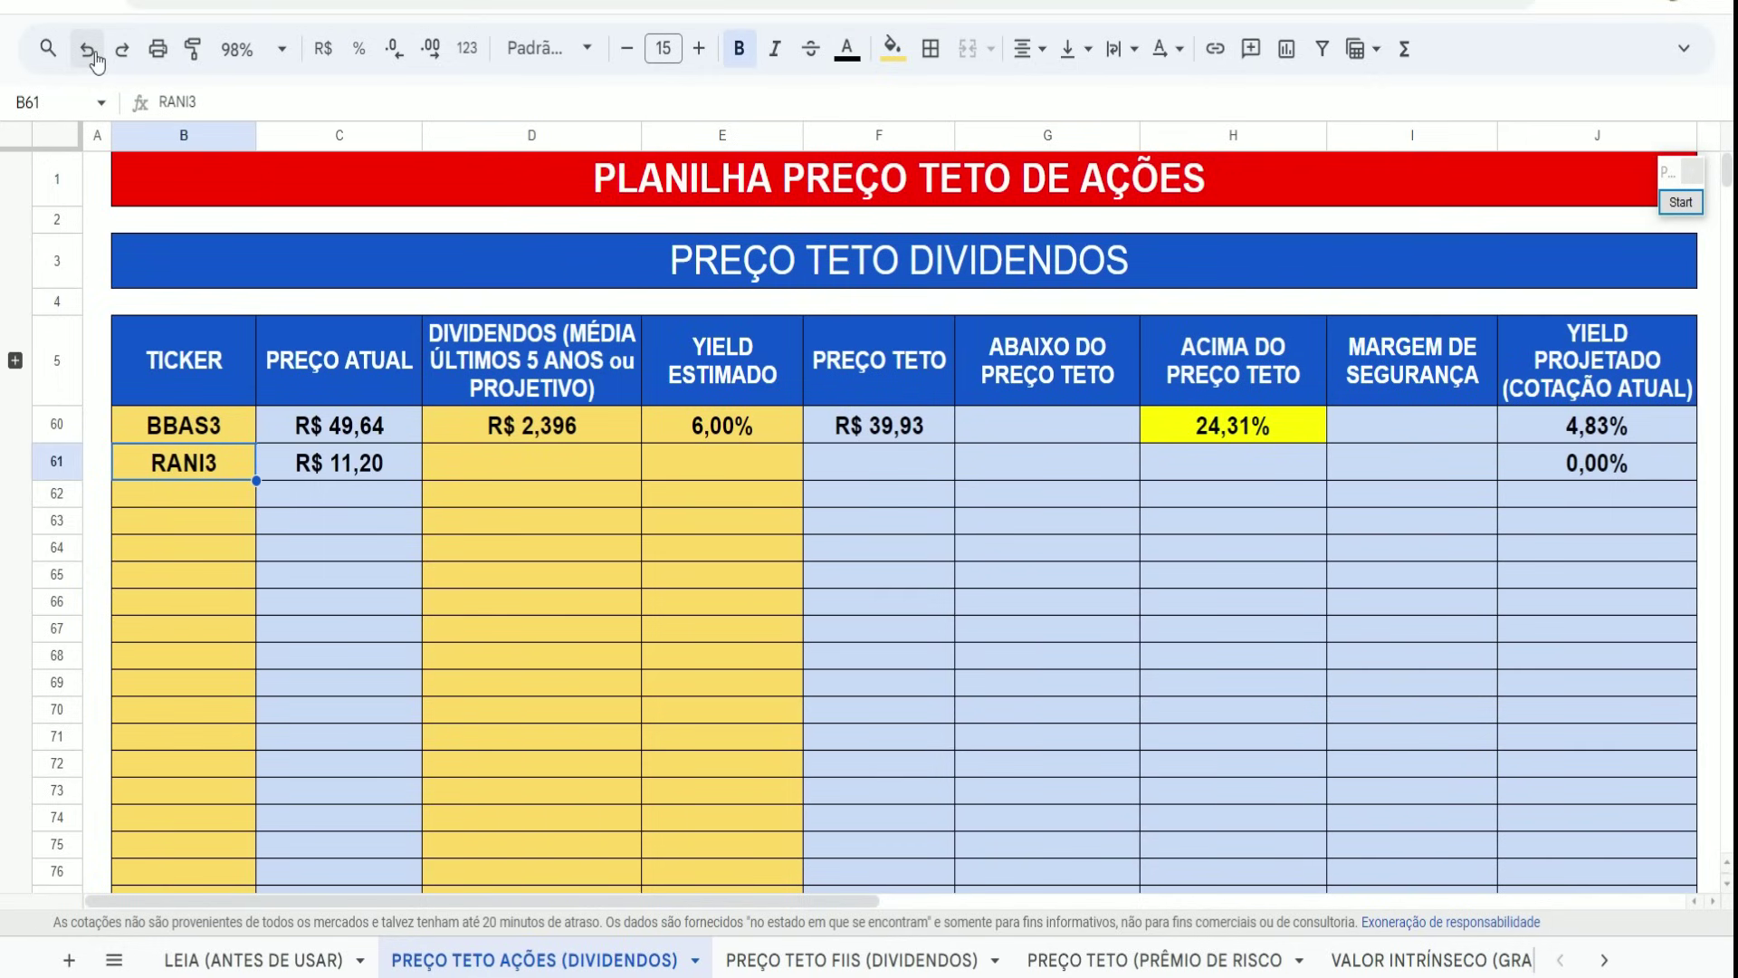
click(91, 52)
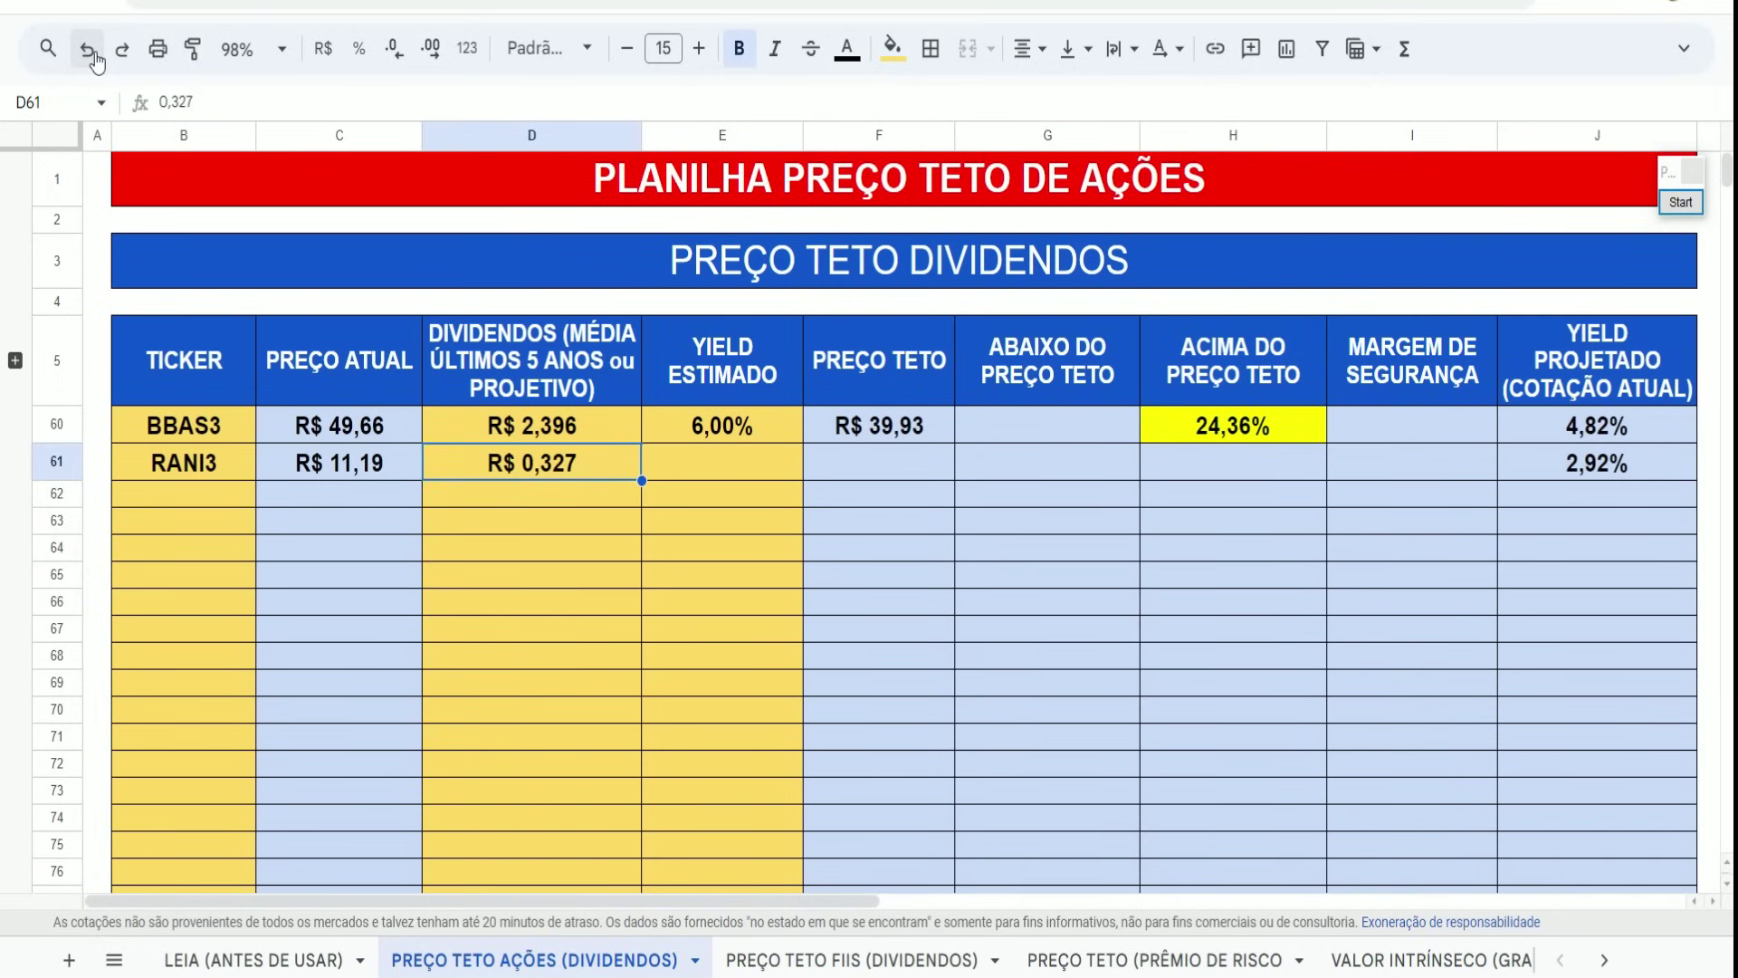
click(91, 52)
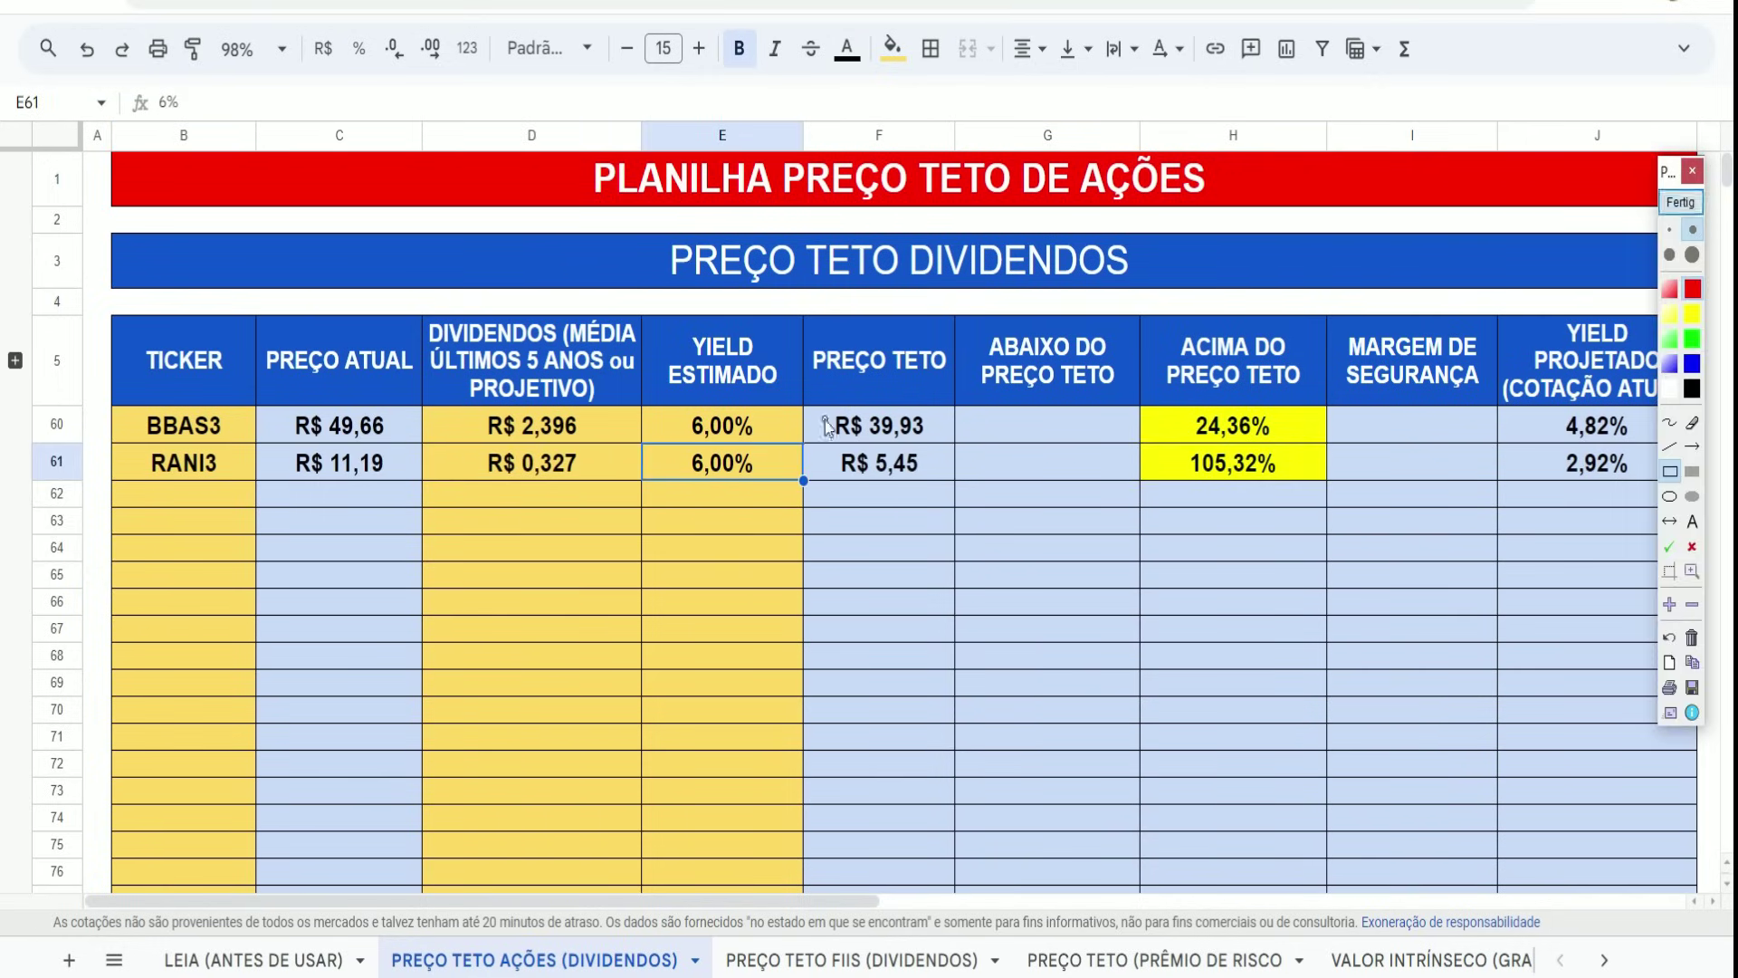
Box RANI3's PREÇO TETO, YIELD ESTIMADO, DIVIDENDOS and ACIMA DO PREÇO TETO values in red, and end the annotation.
drag(819, 446, 928, 491)
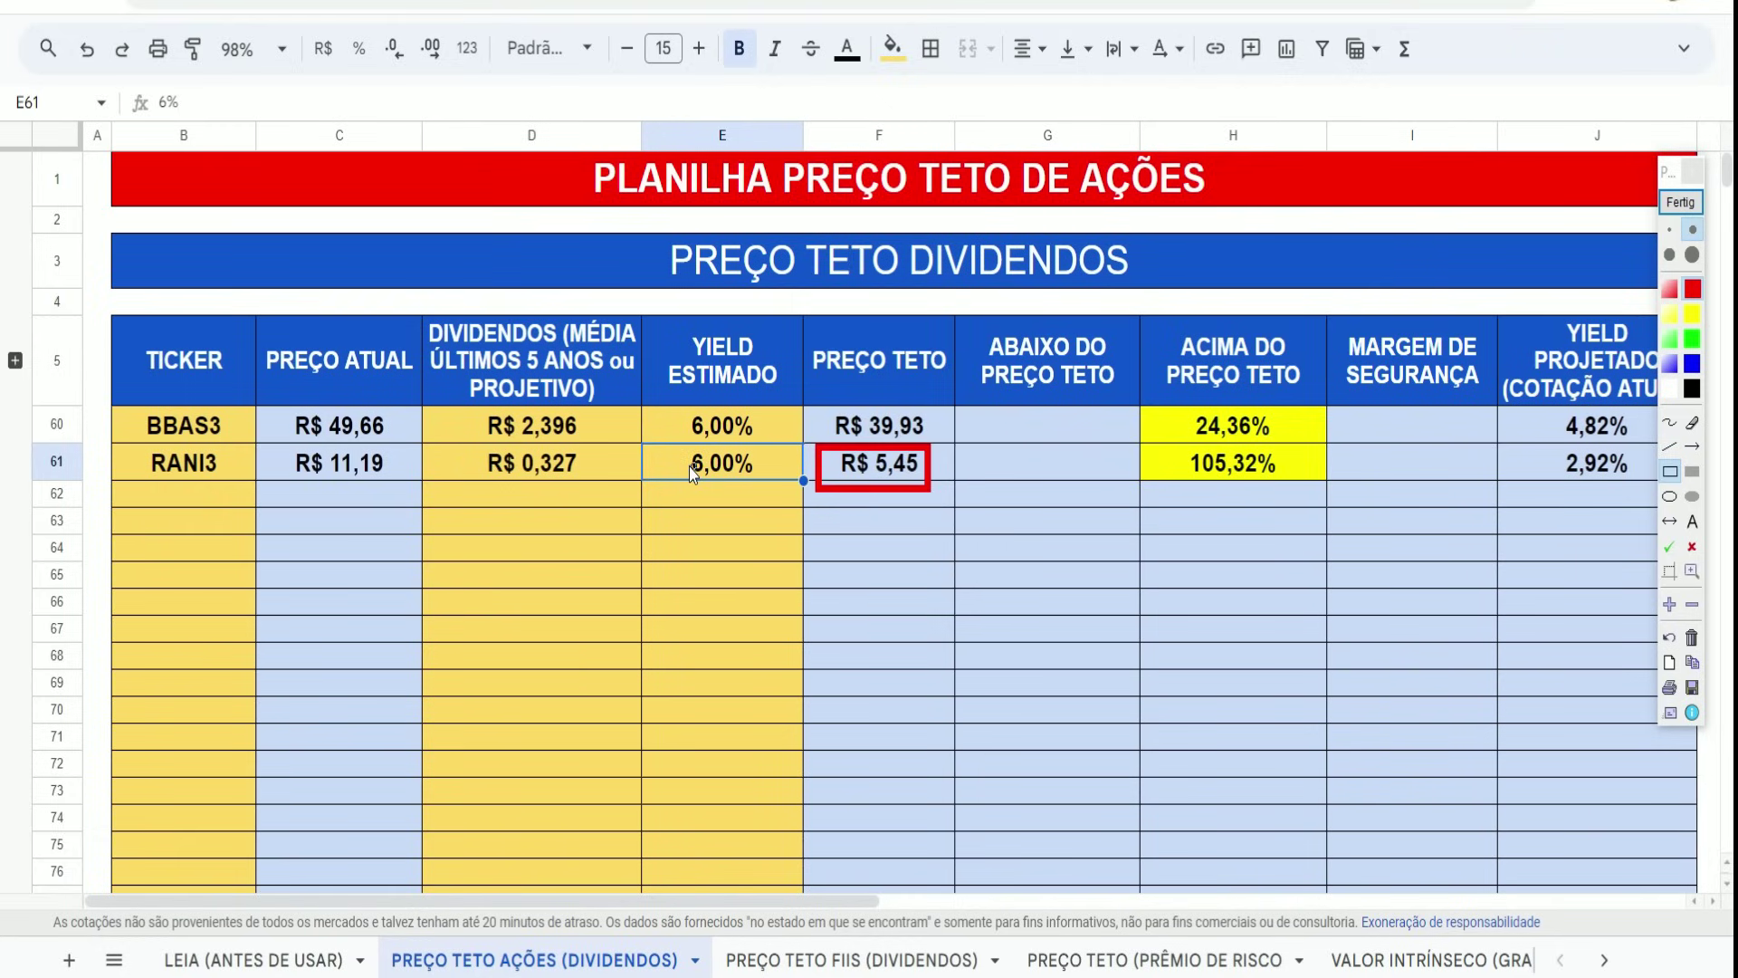
drag(669, 444, 771, 482)
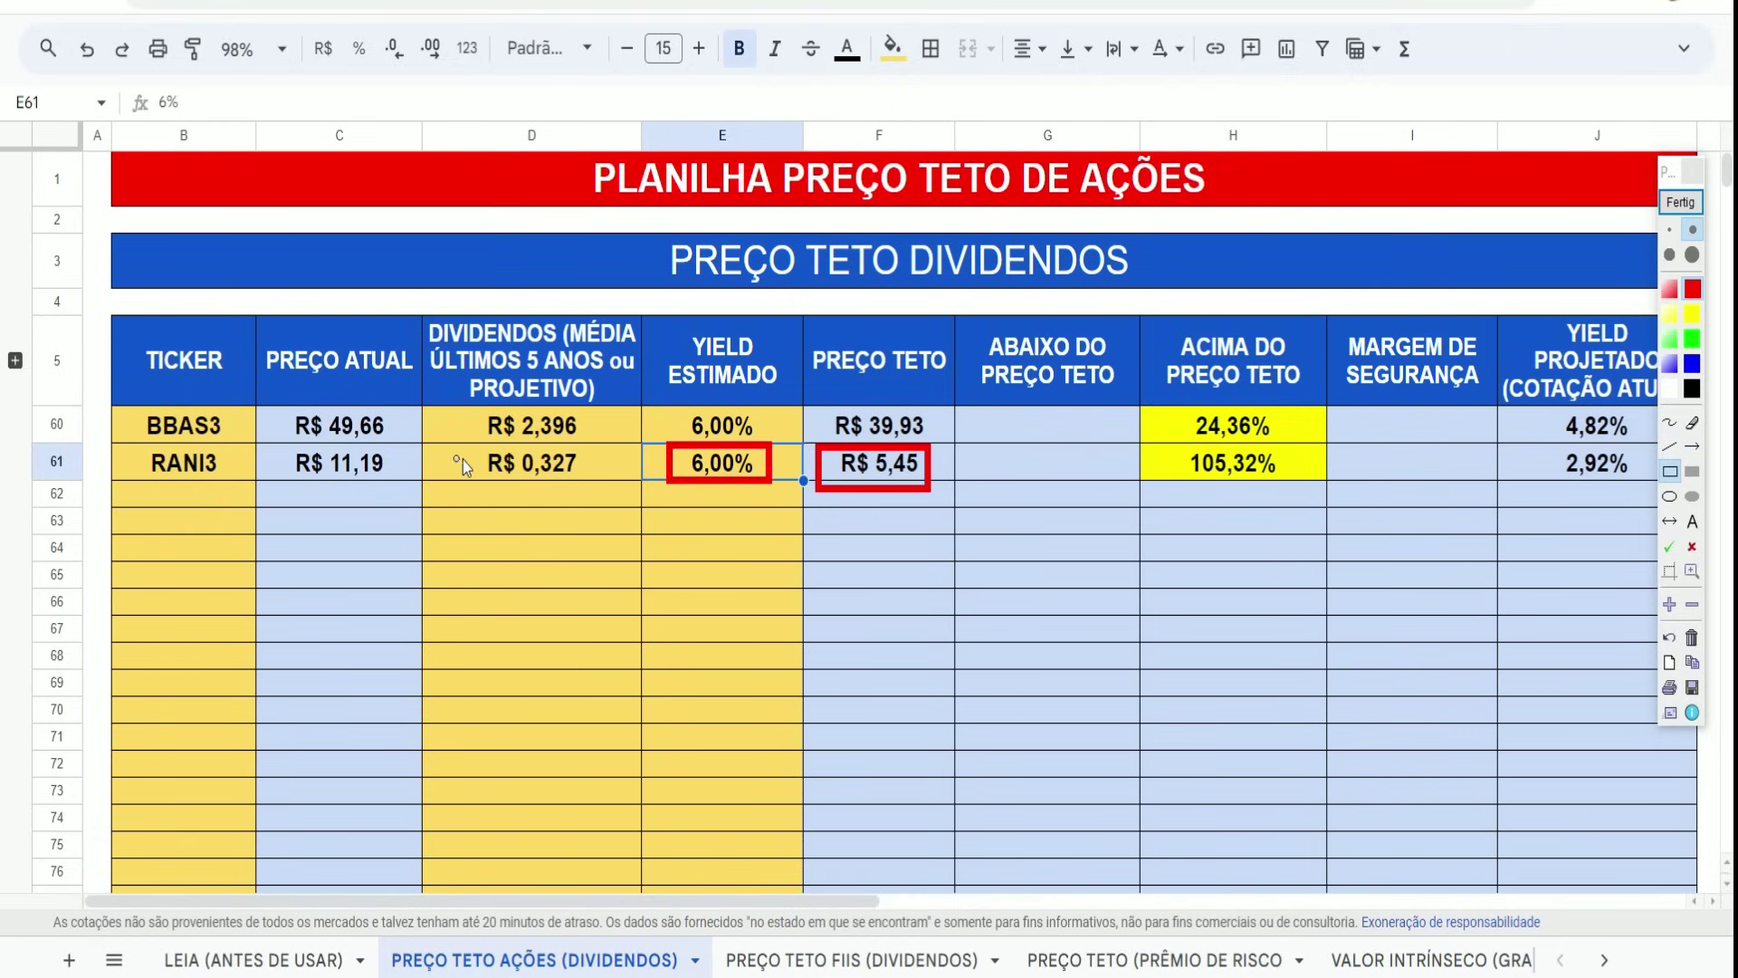
drag(471, 444, 591, 492)
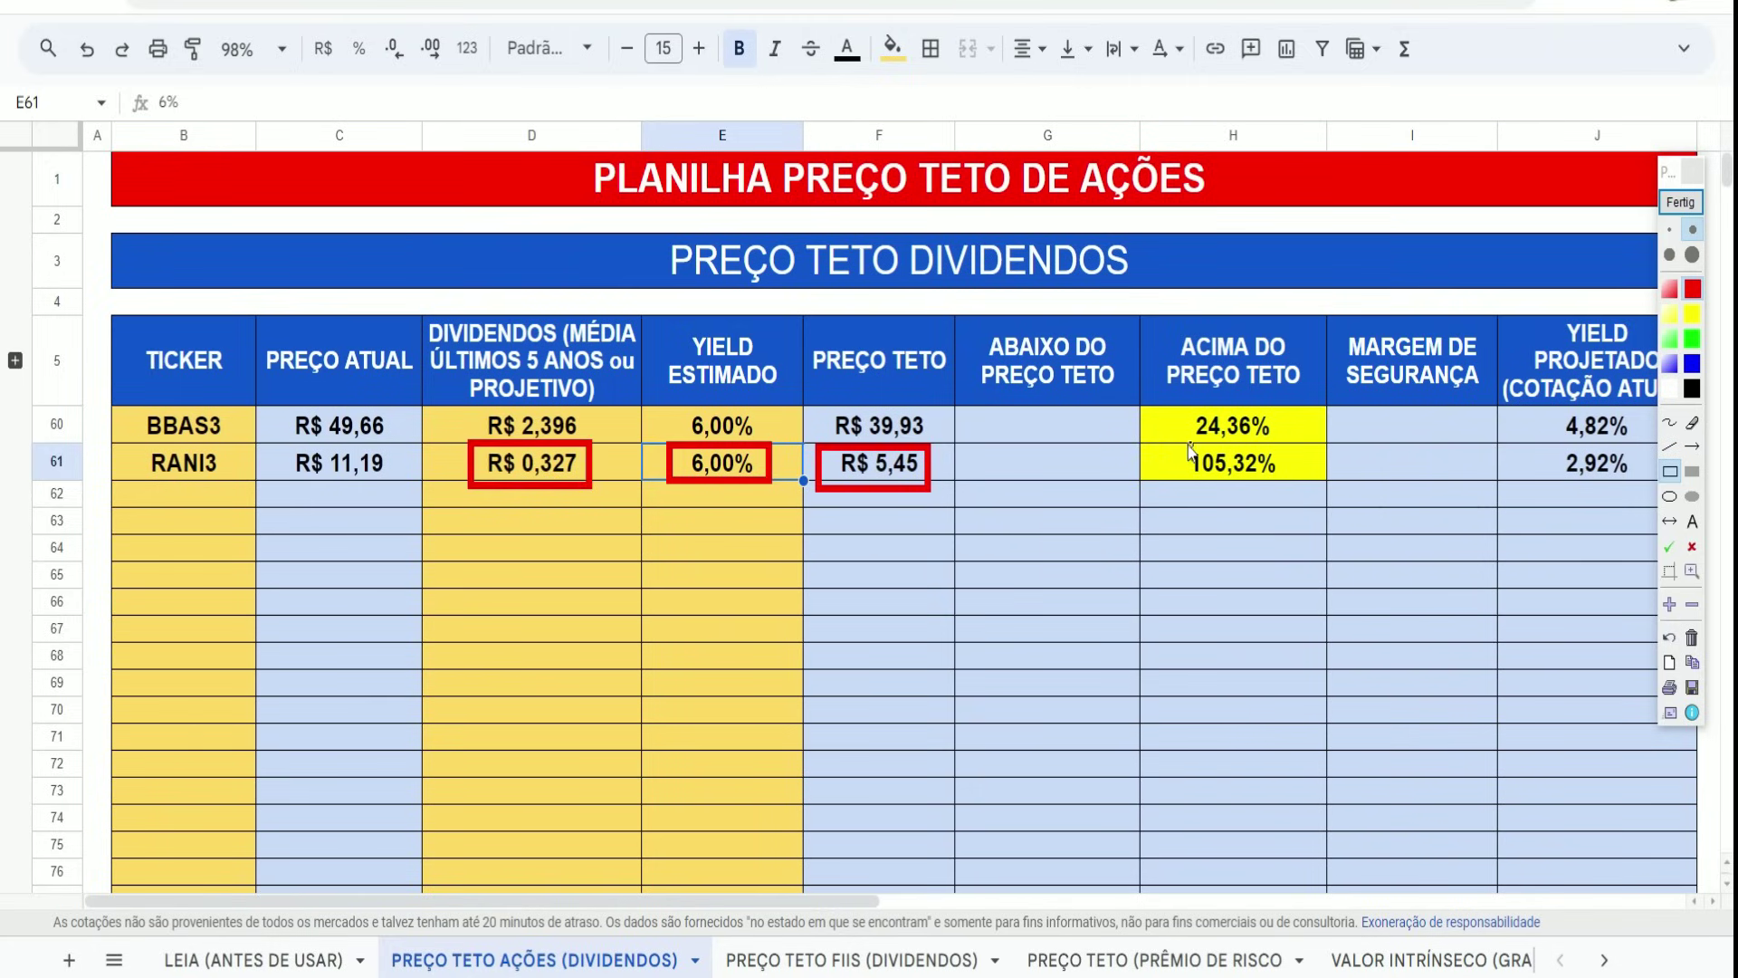
drag(1173, 449, 1289, 486)
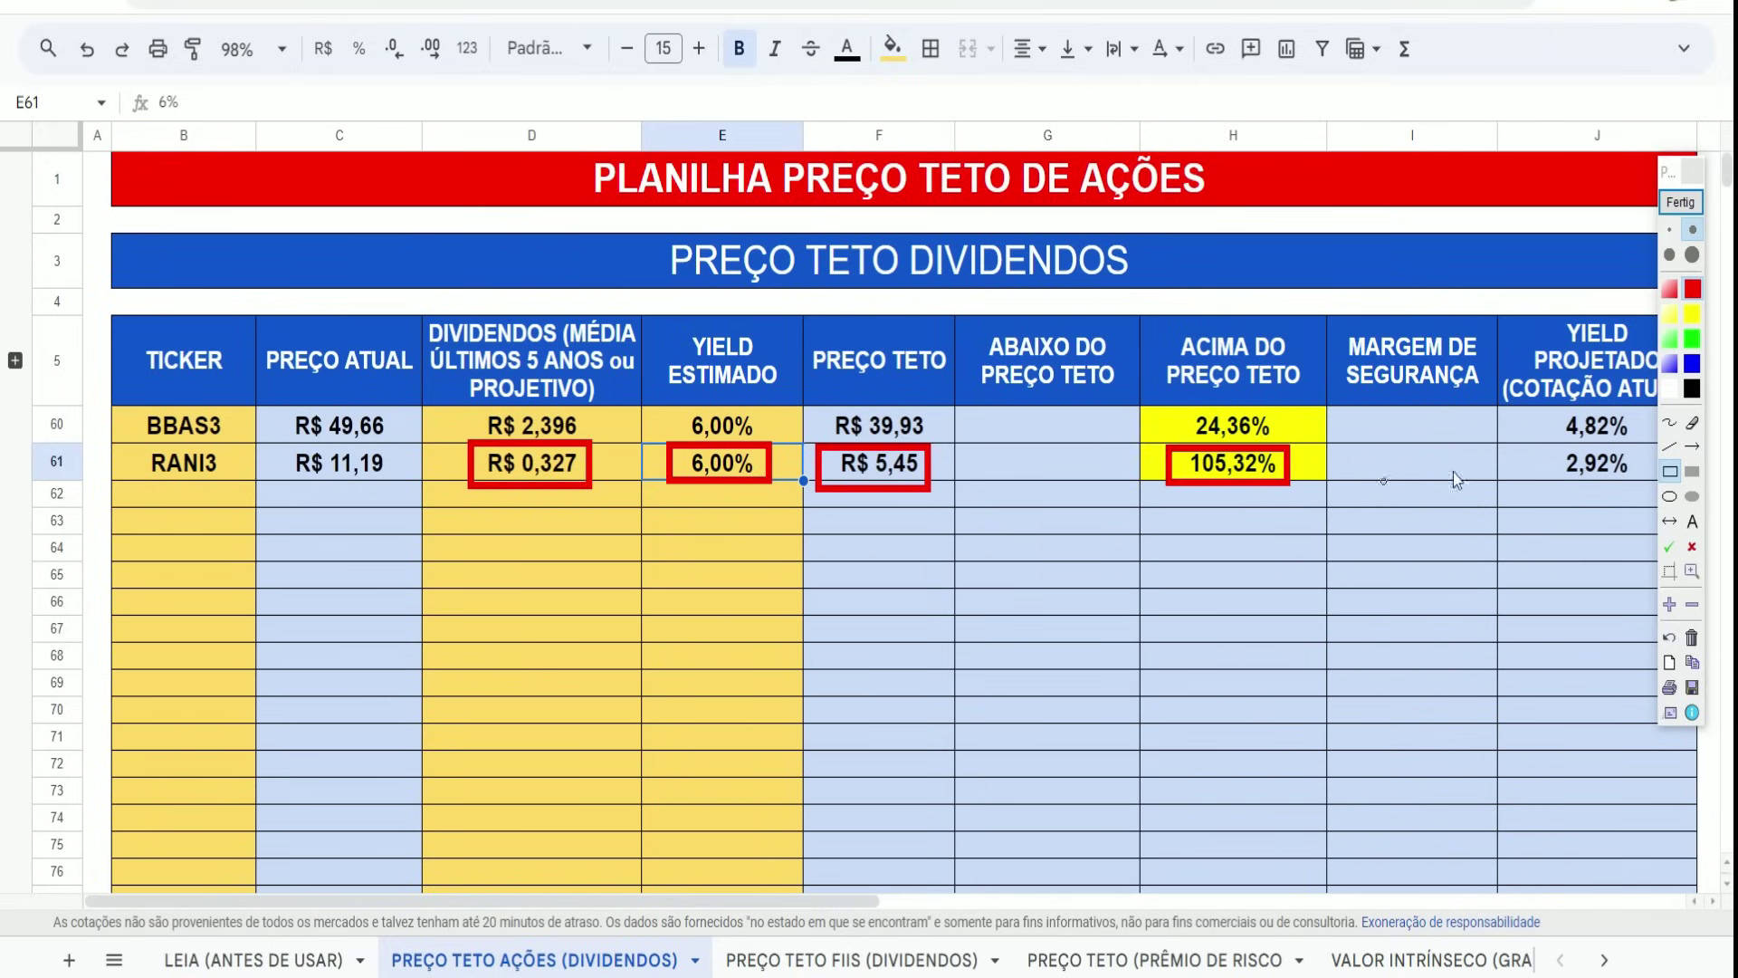
click(1681, 202)
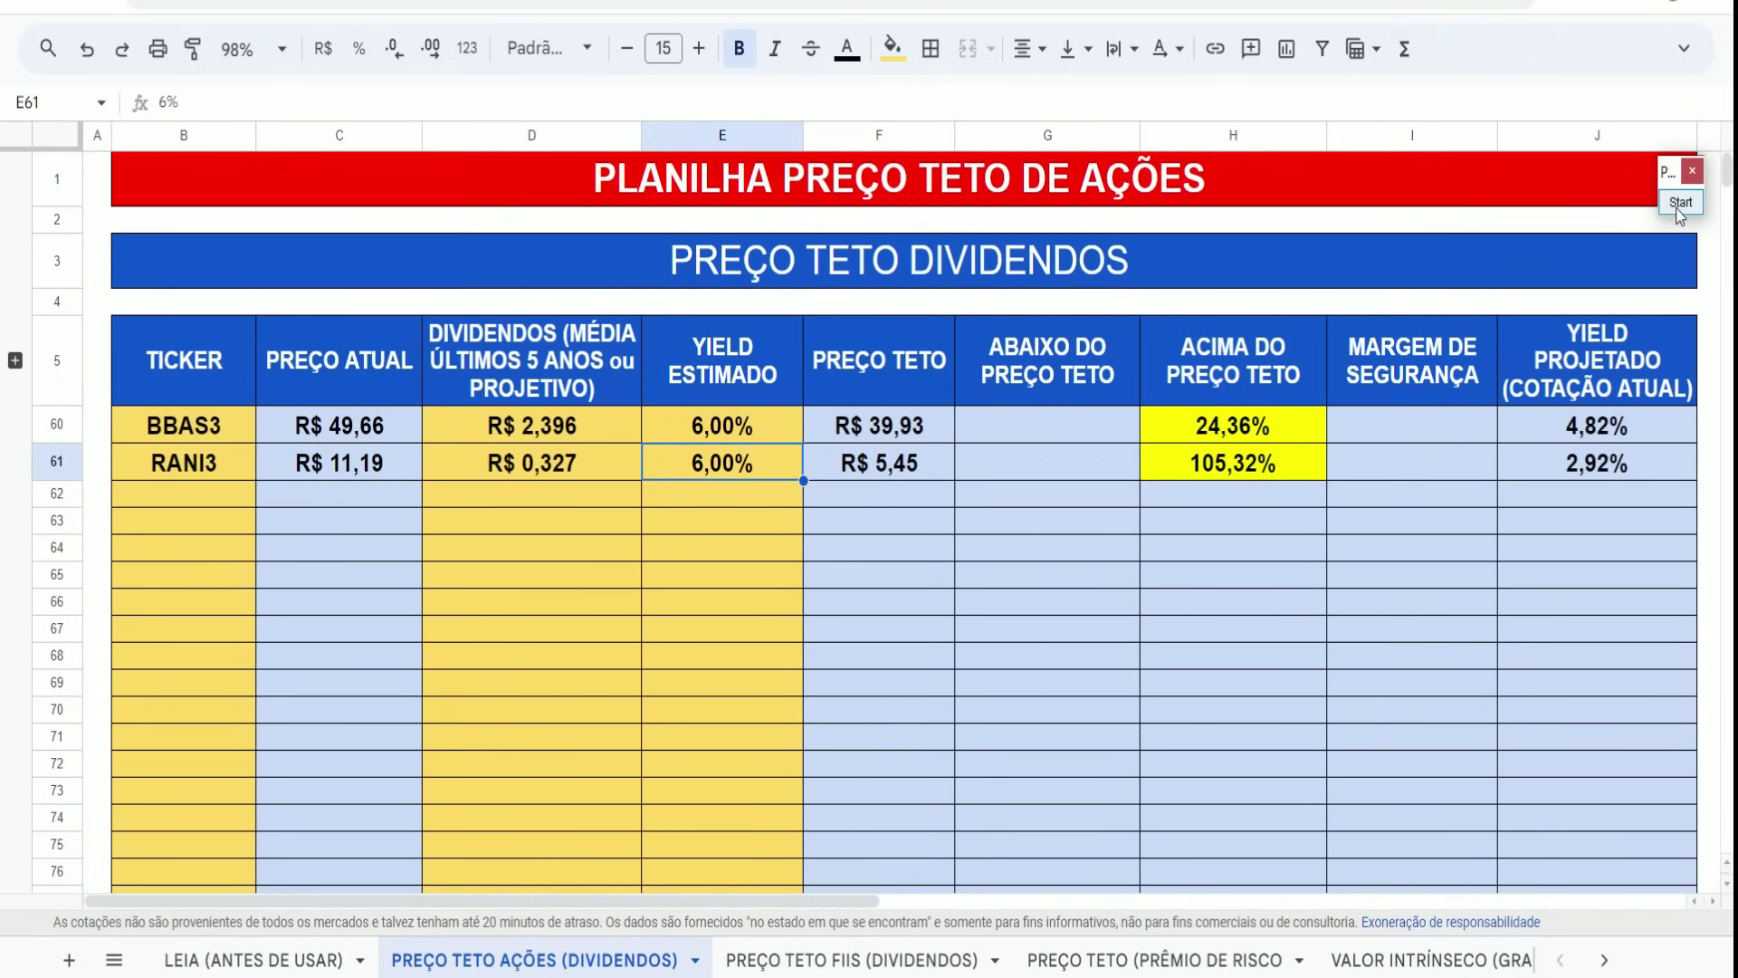
On the Status Invest PETR4 page, box the VALORIZAÇÃO (12M) and DIVIDEND YIELD figures in red, and clear the boxes.
click(1679, 203)
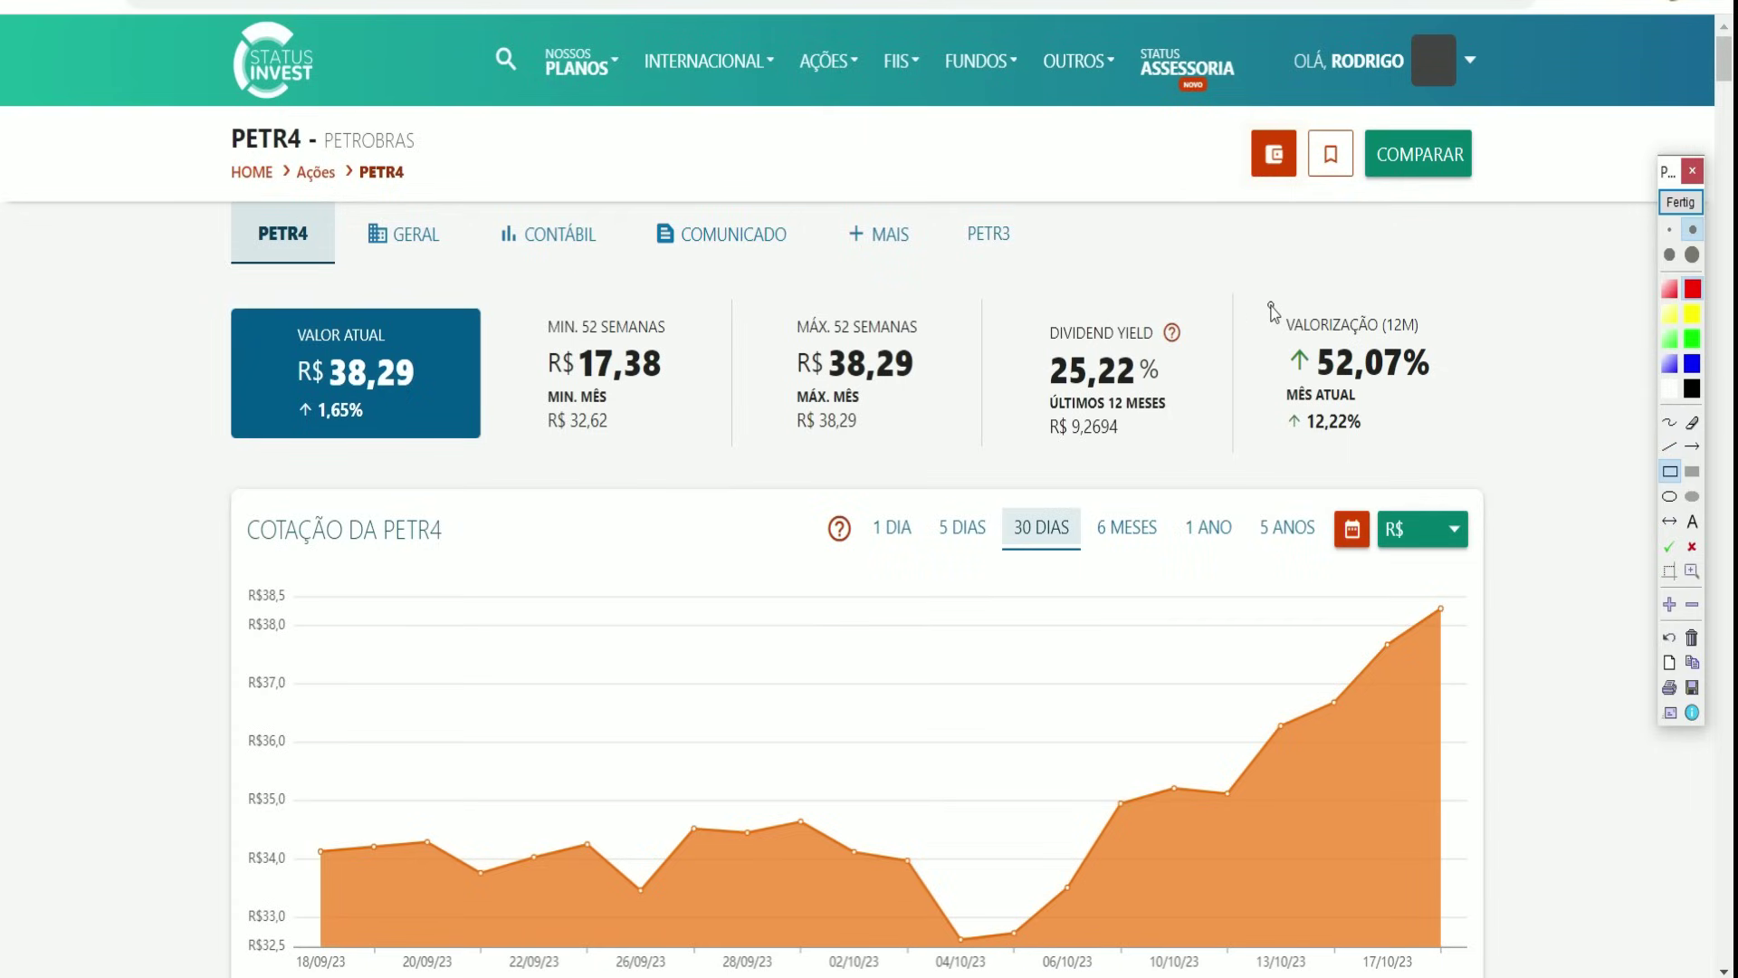
drag(1263, 302, 1467, 452)
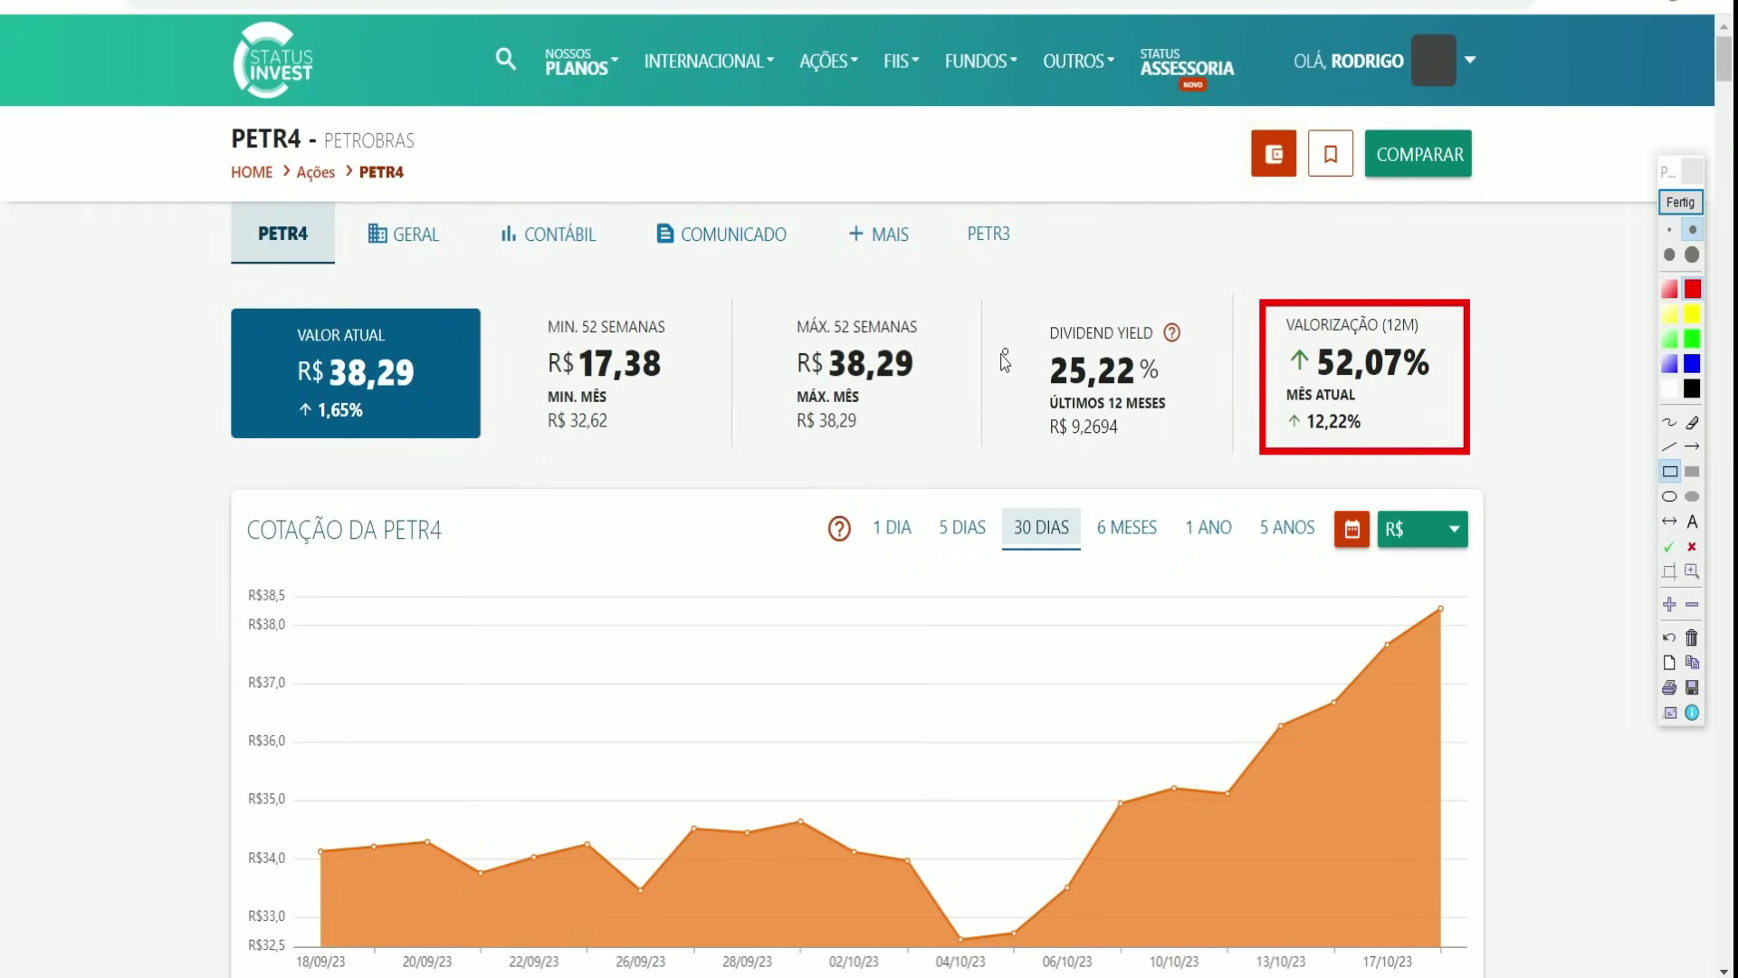
drag(1000, 288, 1210, 453)
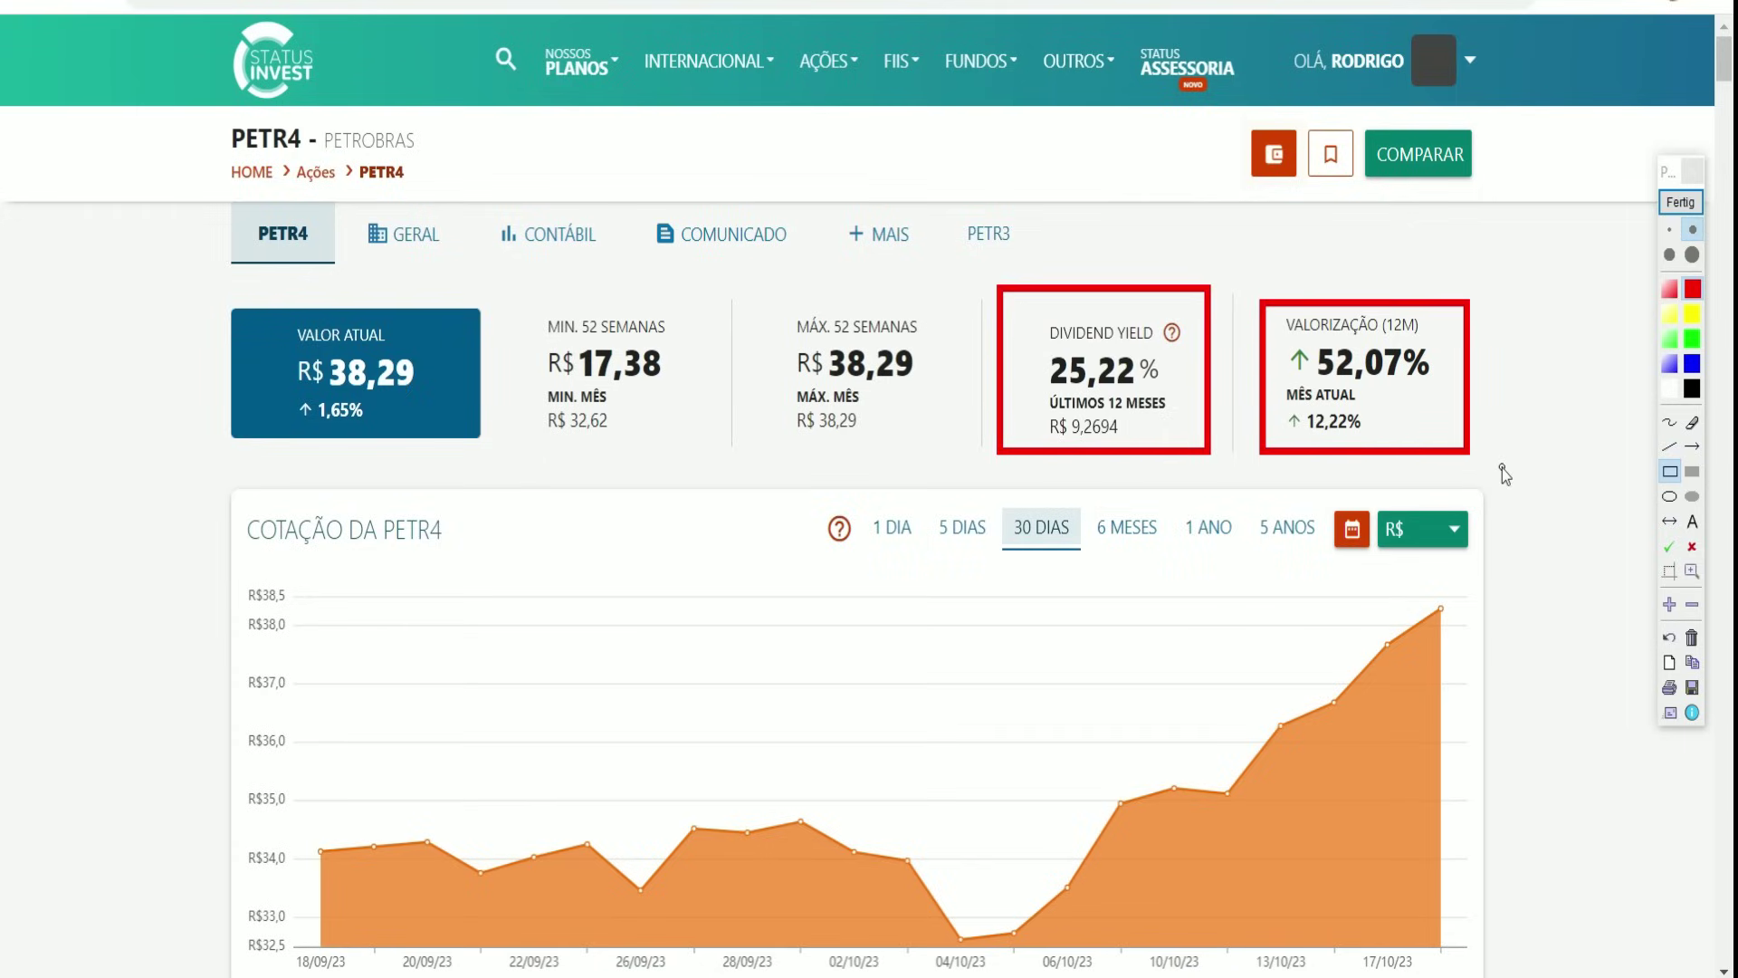
click(1692, 638)
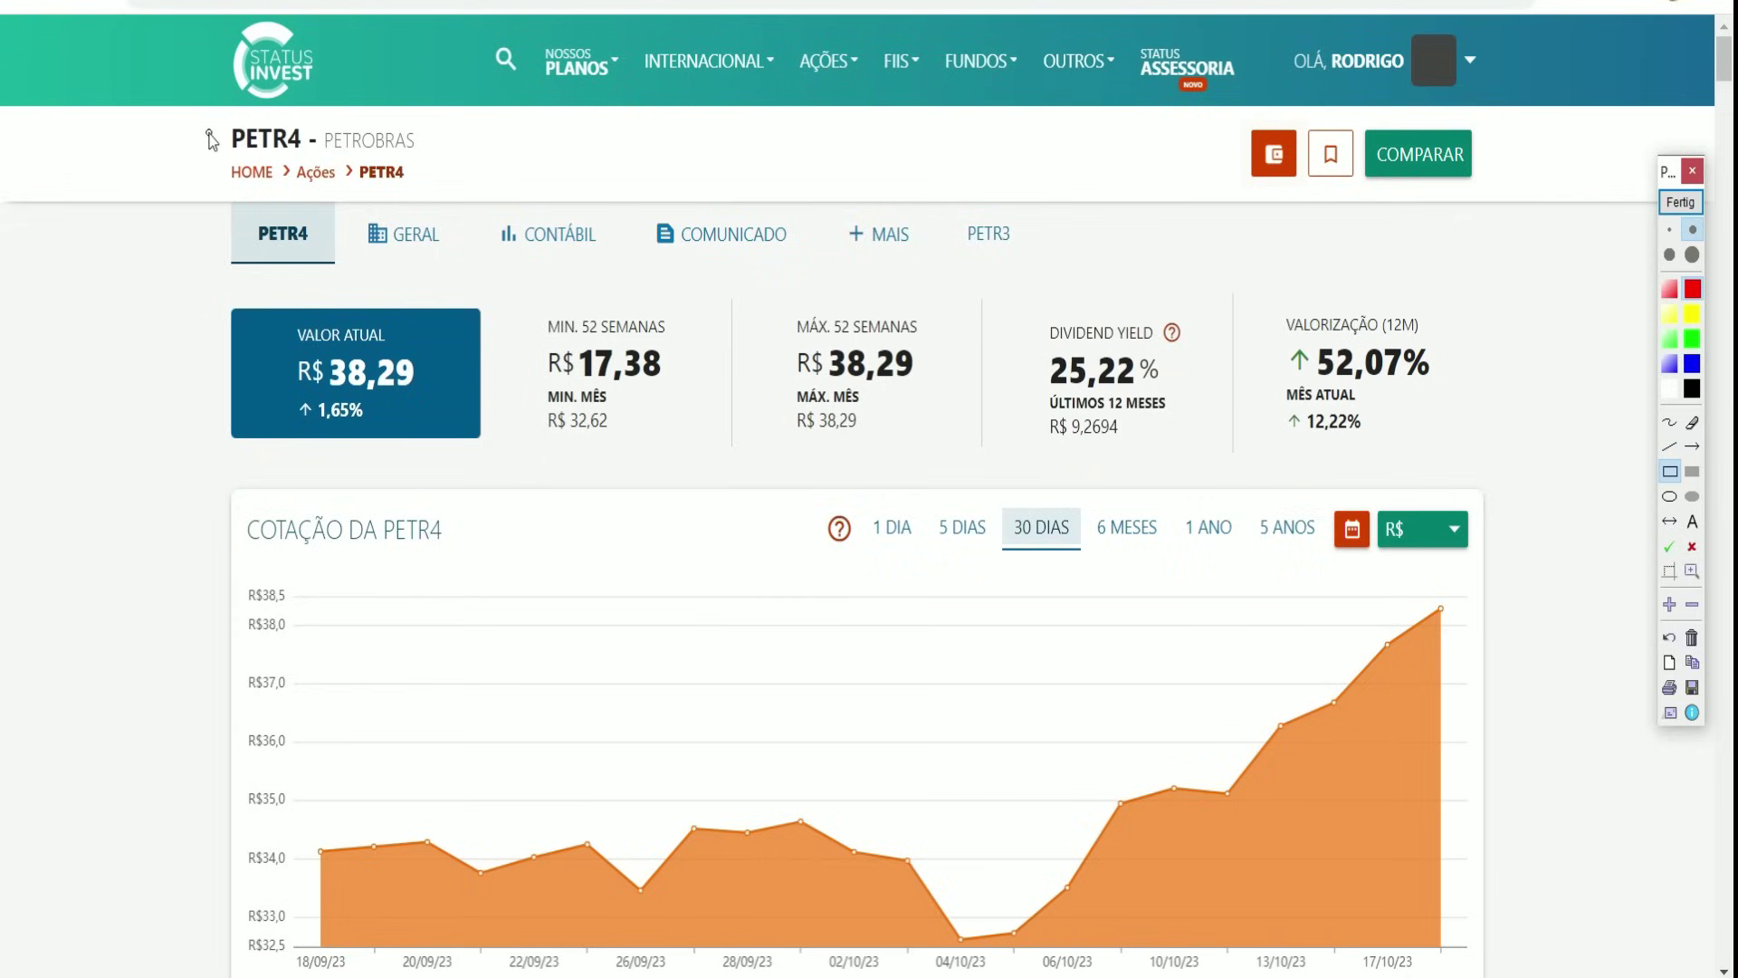
Box the PETR4 - PETROBRAS heading, MÁX. 52 SEMANAS, VALOR ATUAL and the chart's early-October low in red.
drag(211, 120, 424, 166)
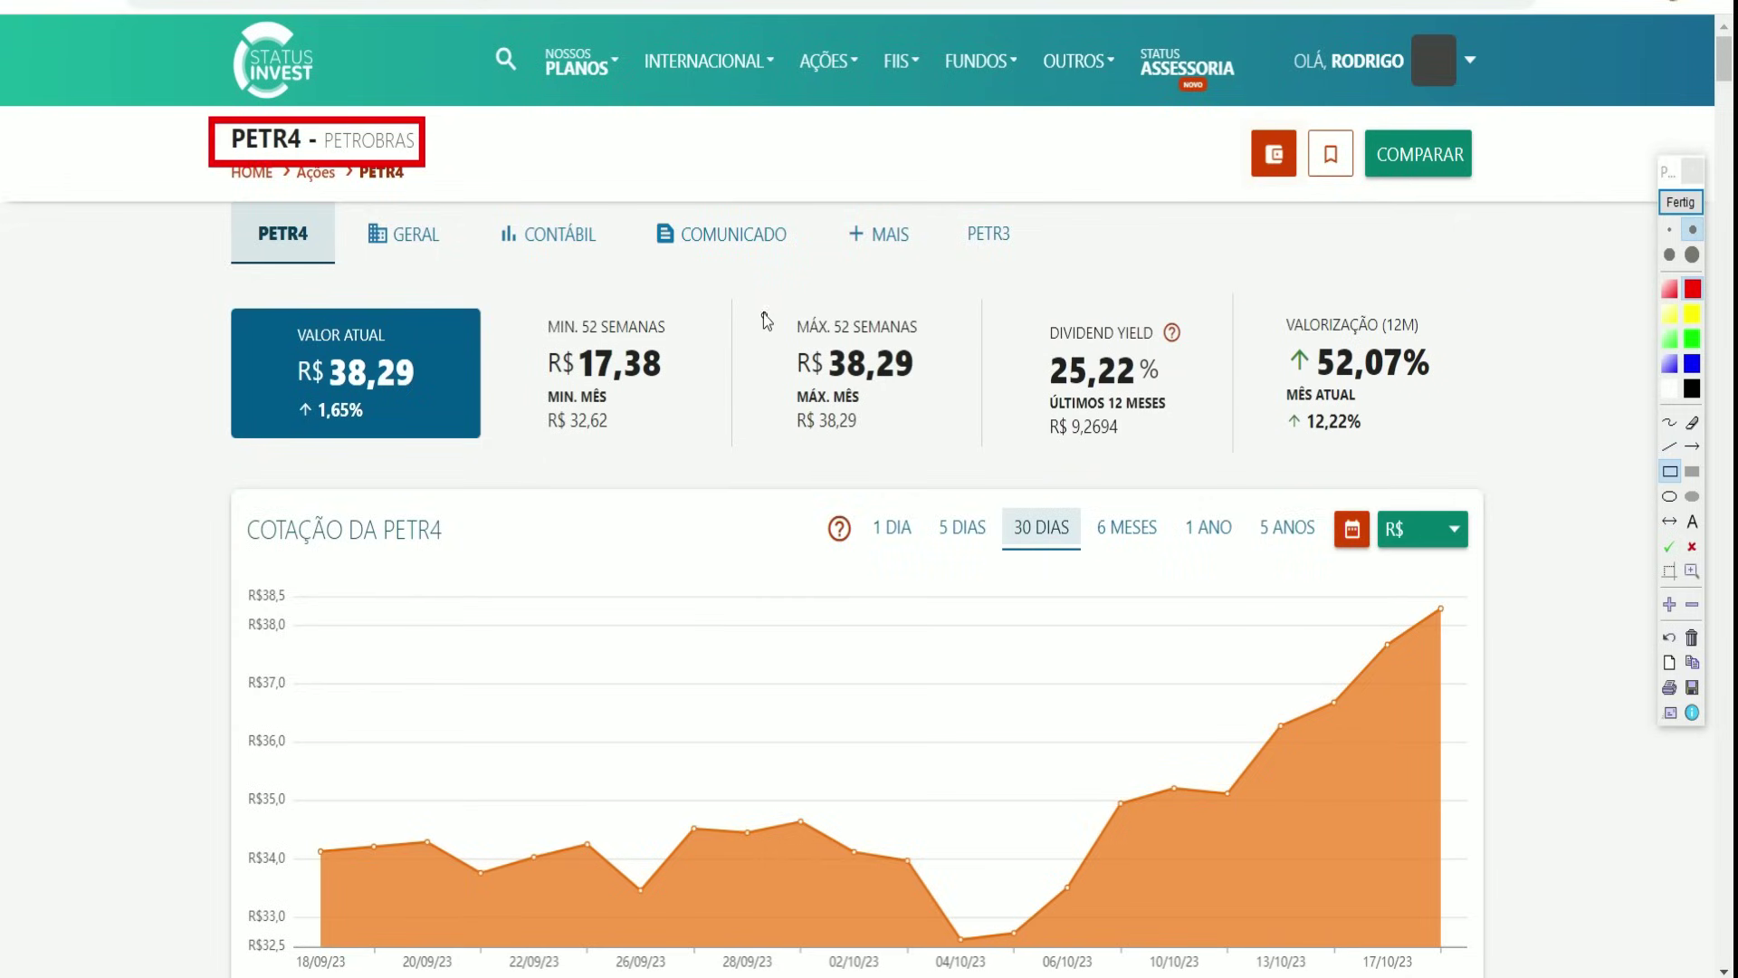
drag(764, 290, 958, 453)
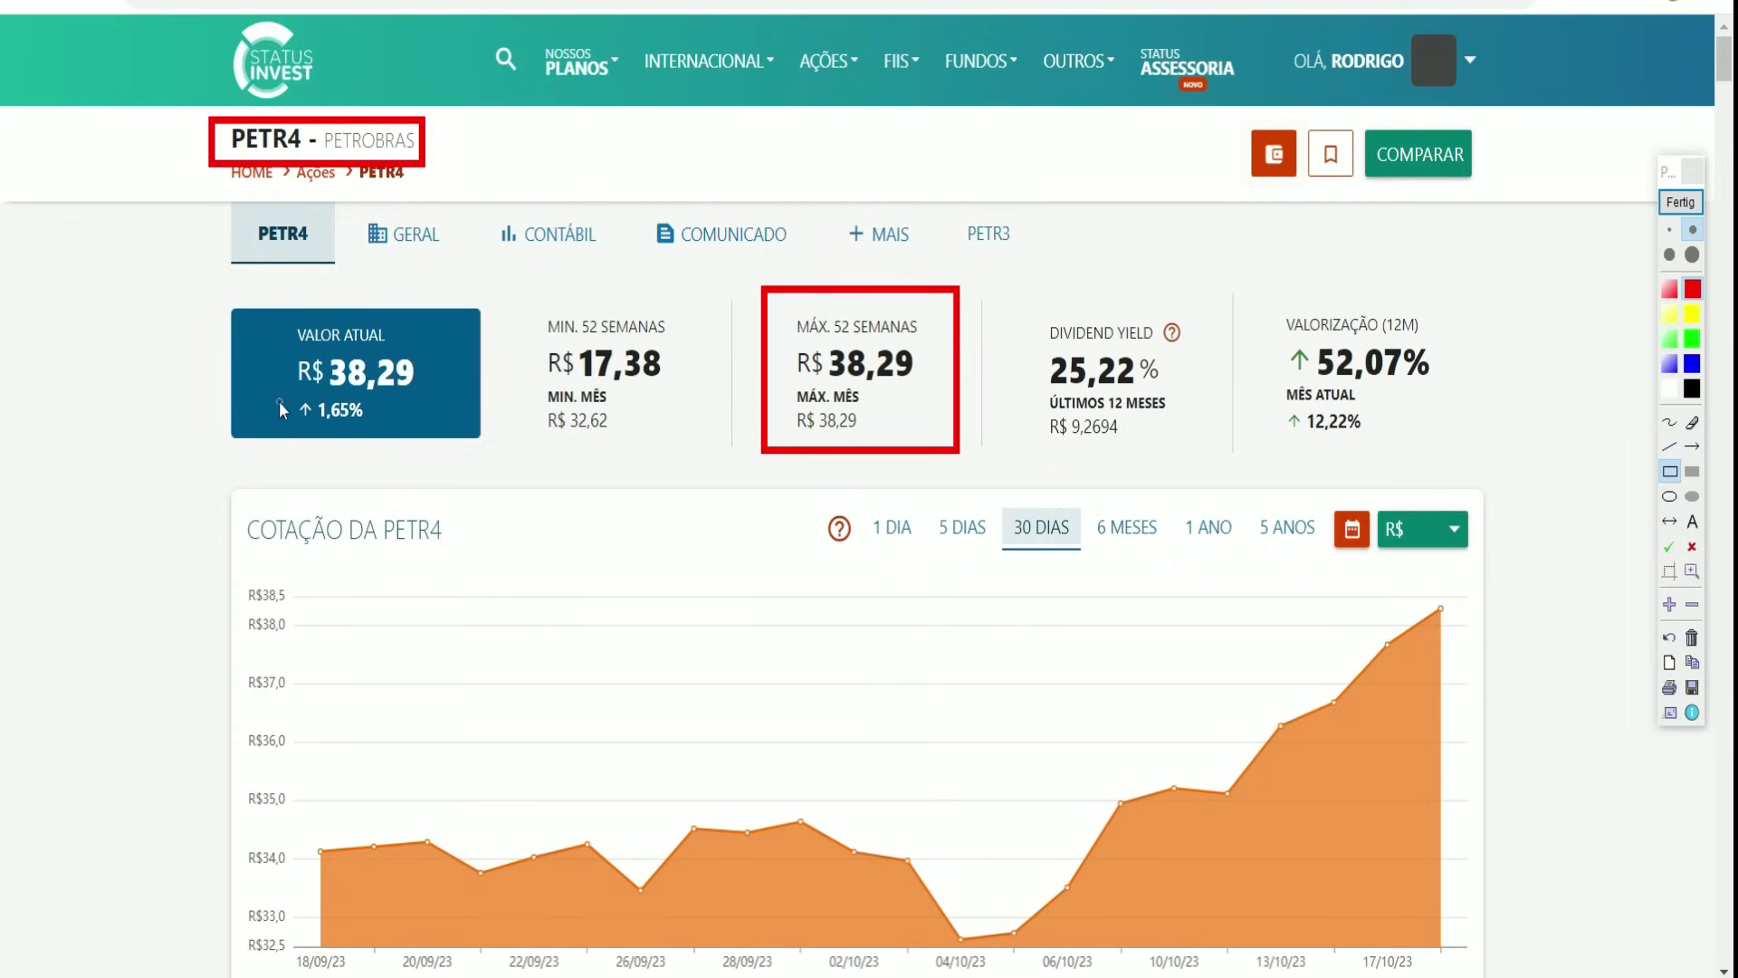
drag(272, 296, 458, 454)
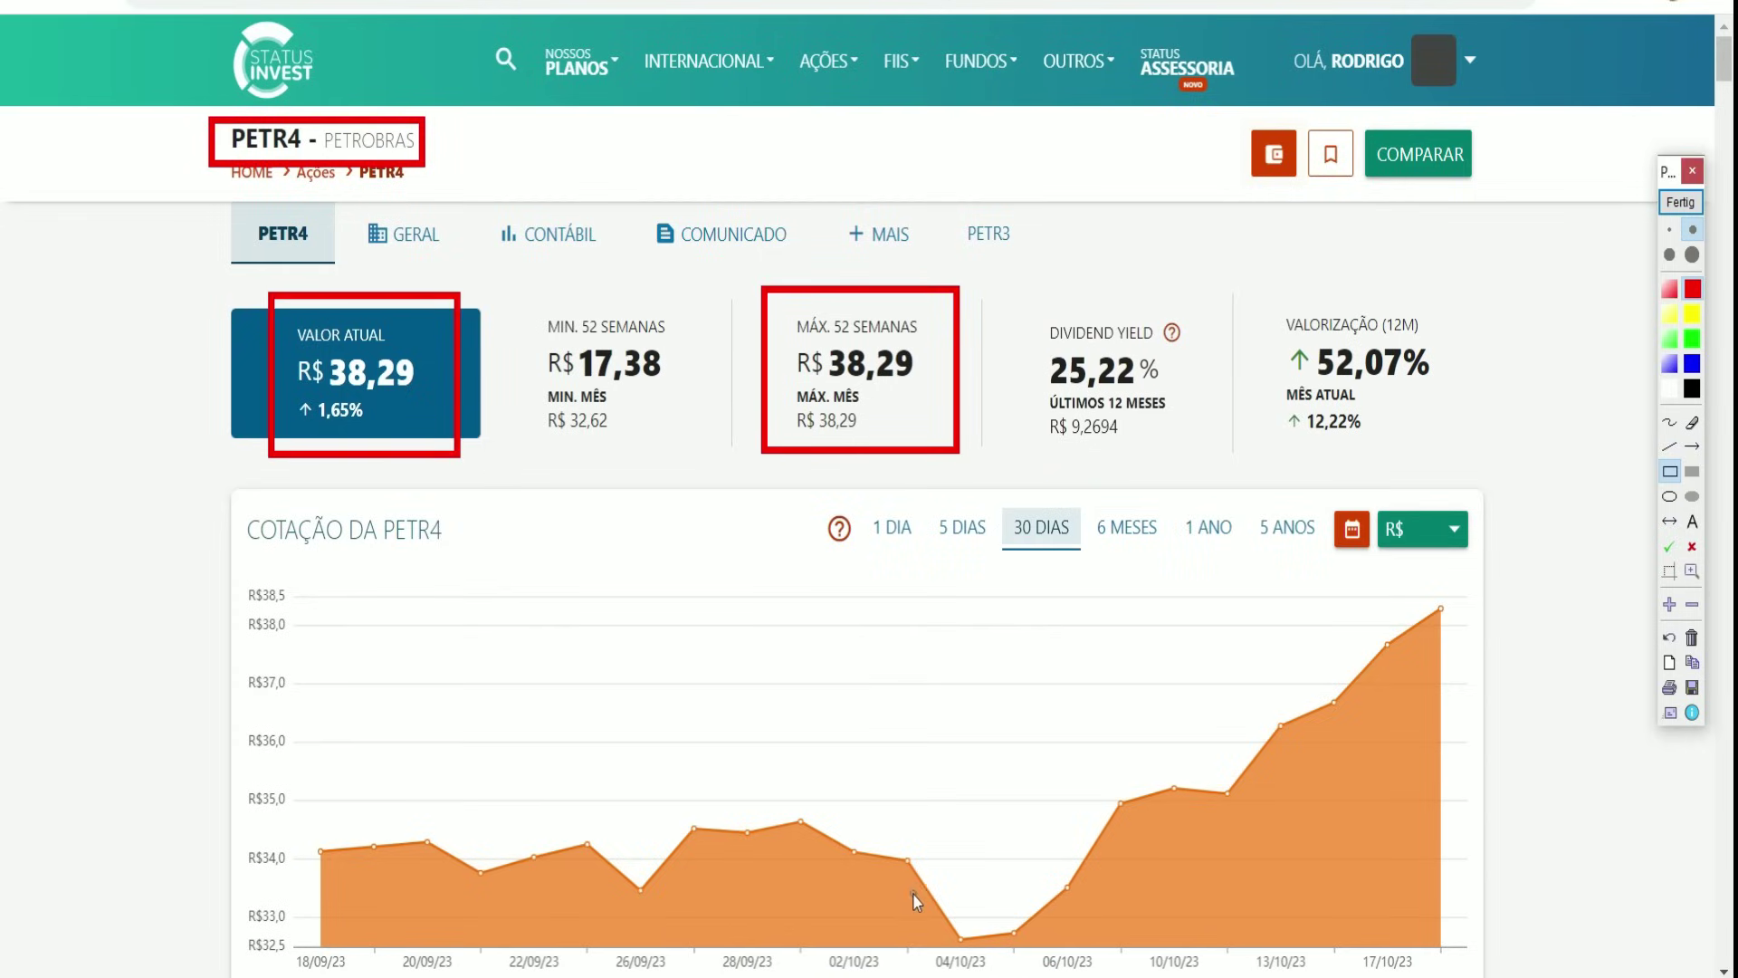
drag(911, 894, 1011, 963)
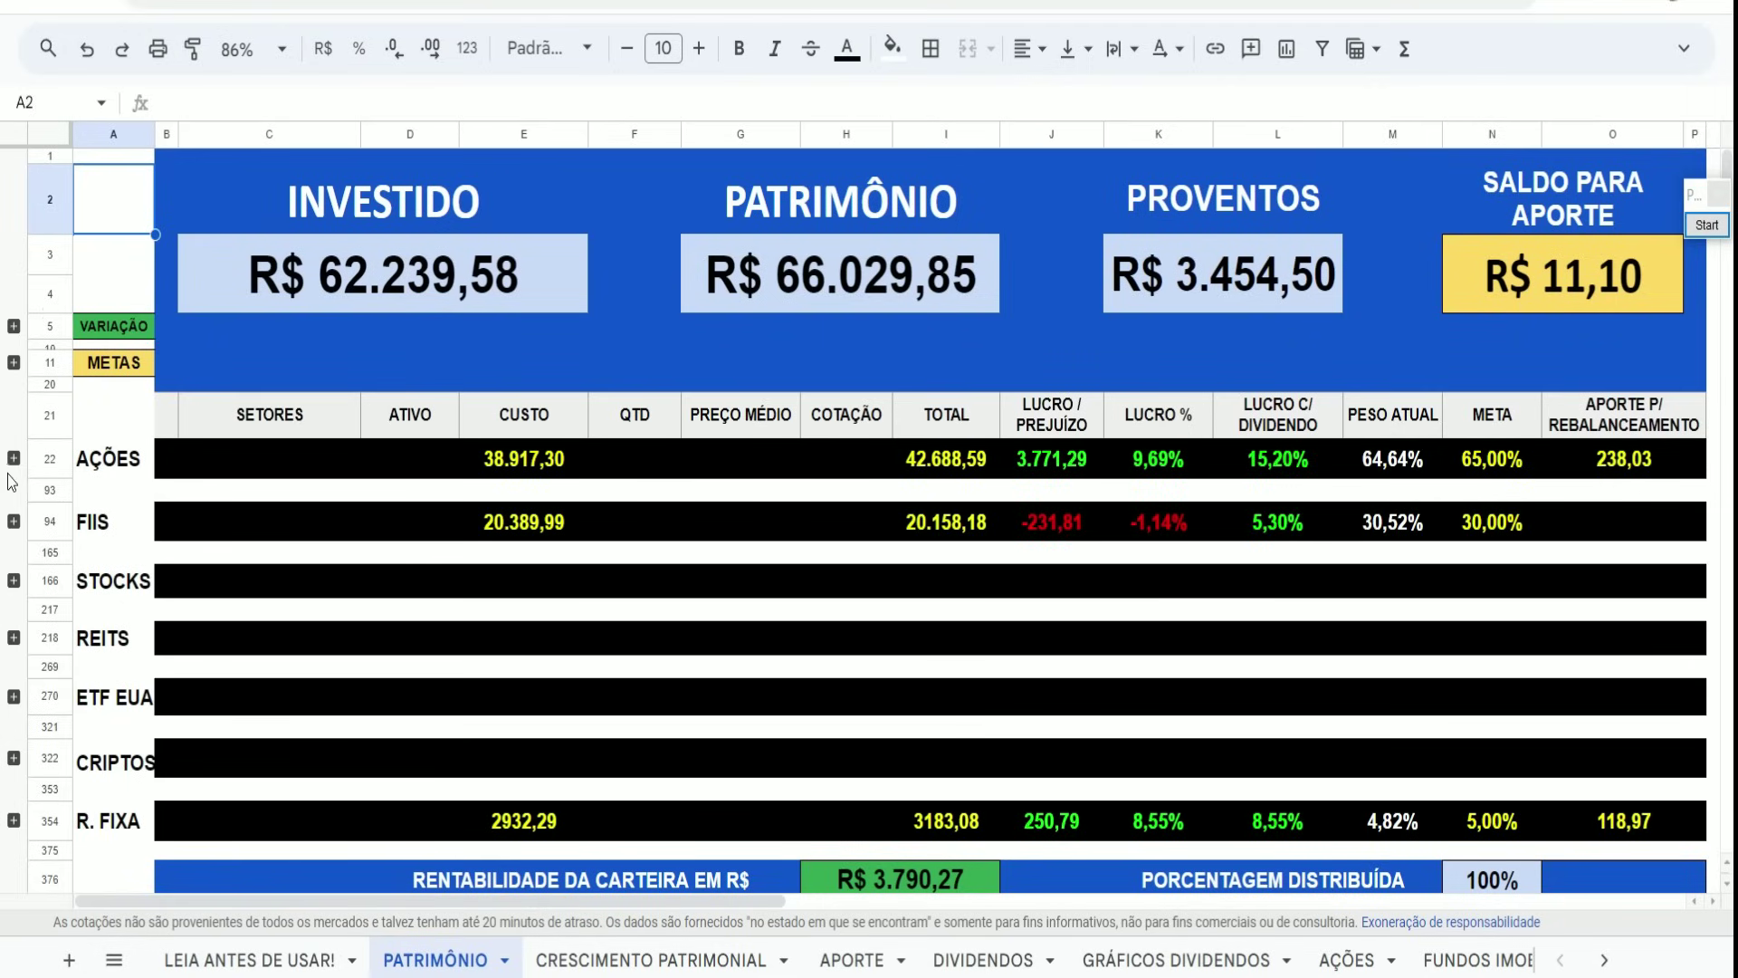
Switch to the spreadsheet's PATRIMÔNIO sheet, expand the AÇÕES group, and box PETR4's META and PESO ATUAL values in yellow.
click(14, 459)
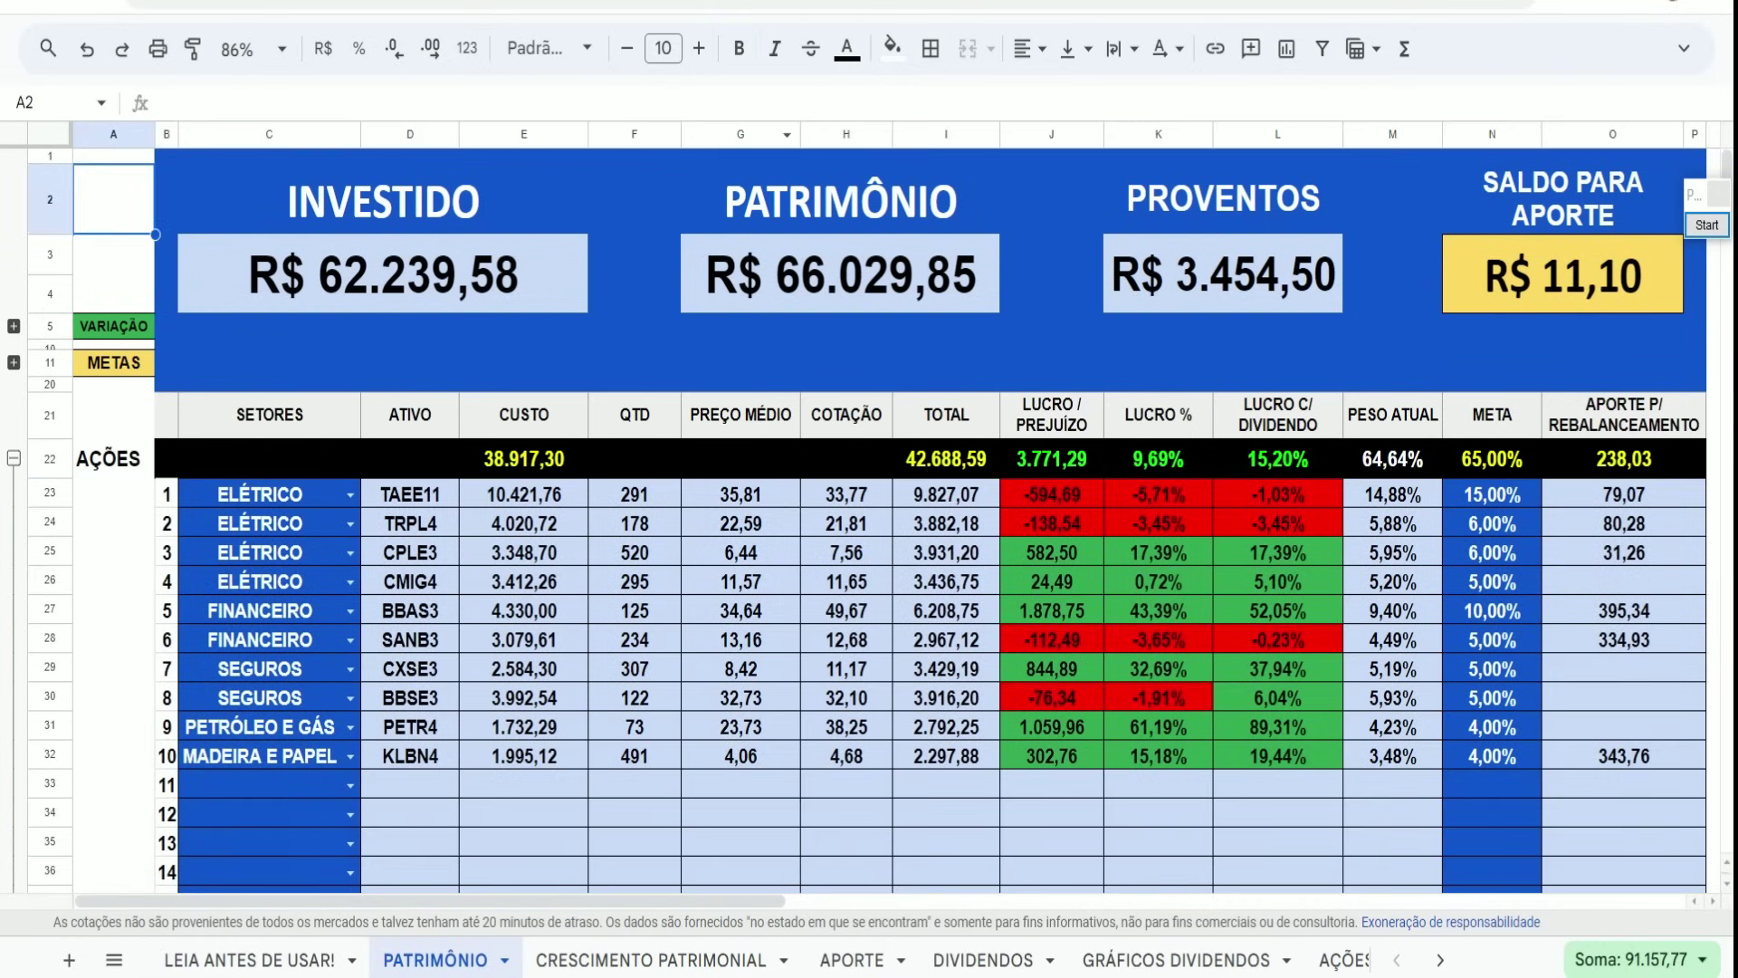
click(1693, 232)
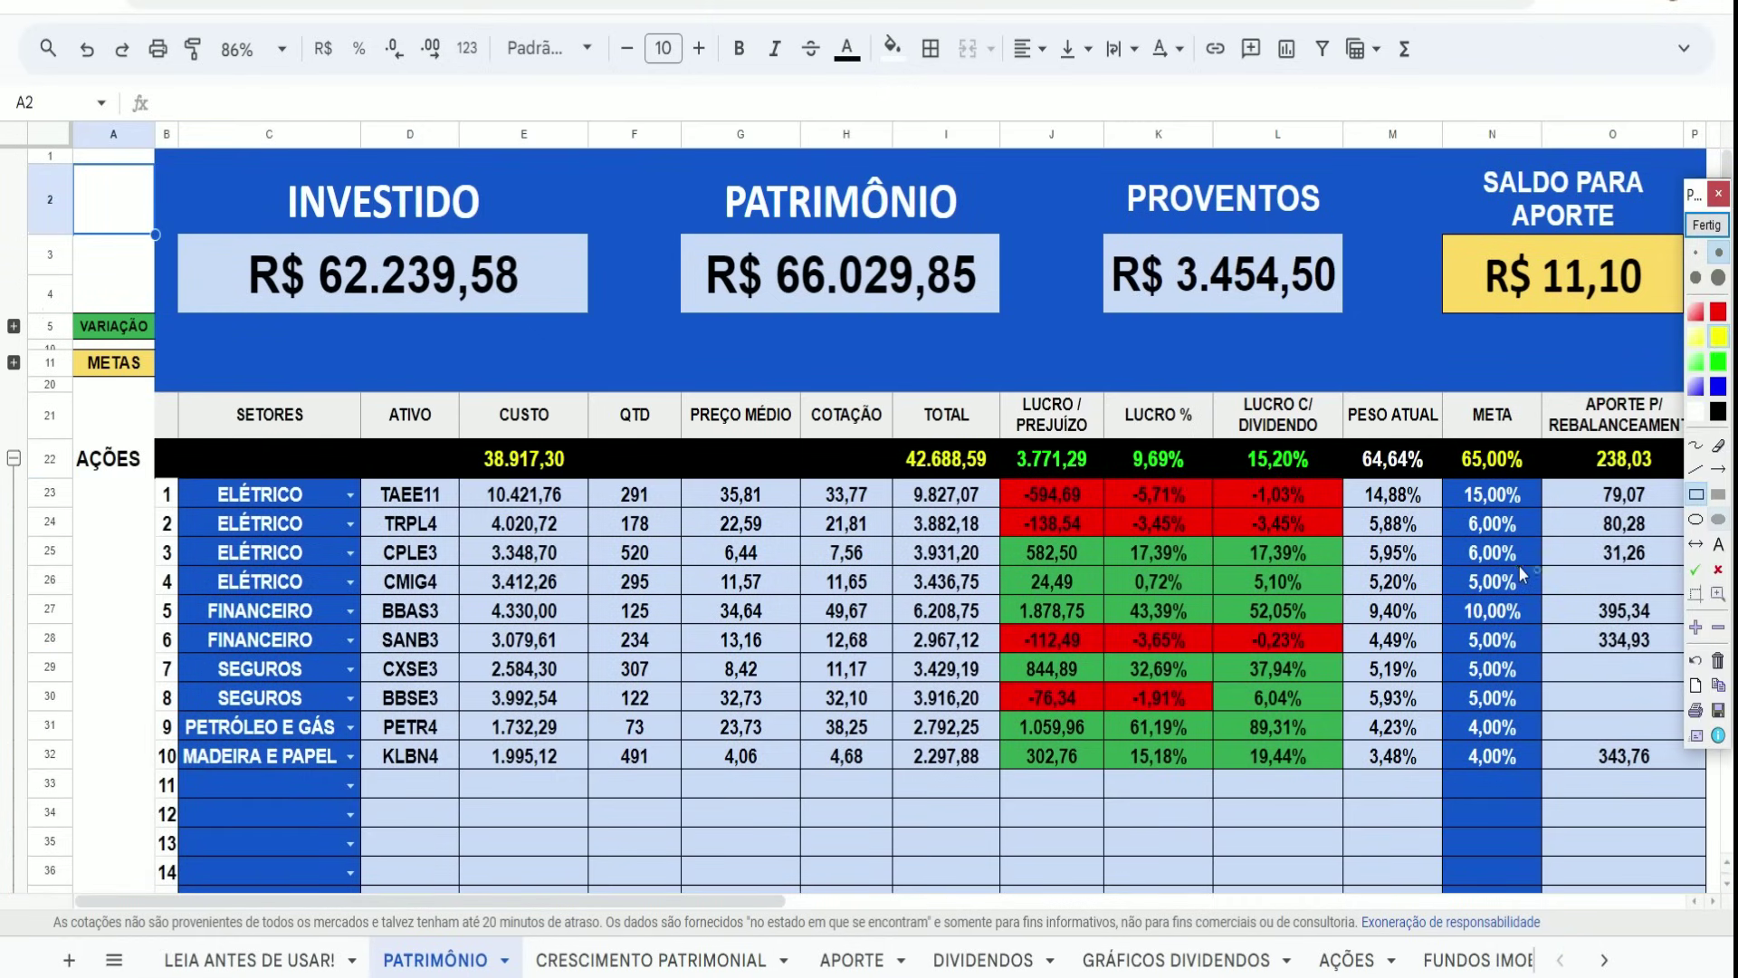
drag(1452, 705, 1530, 749)
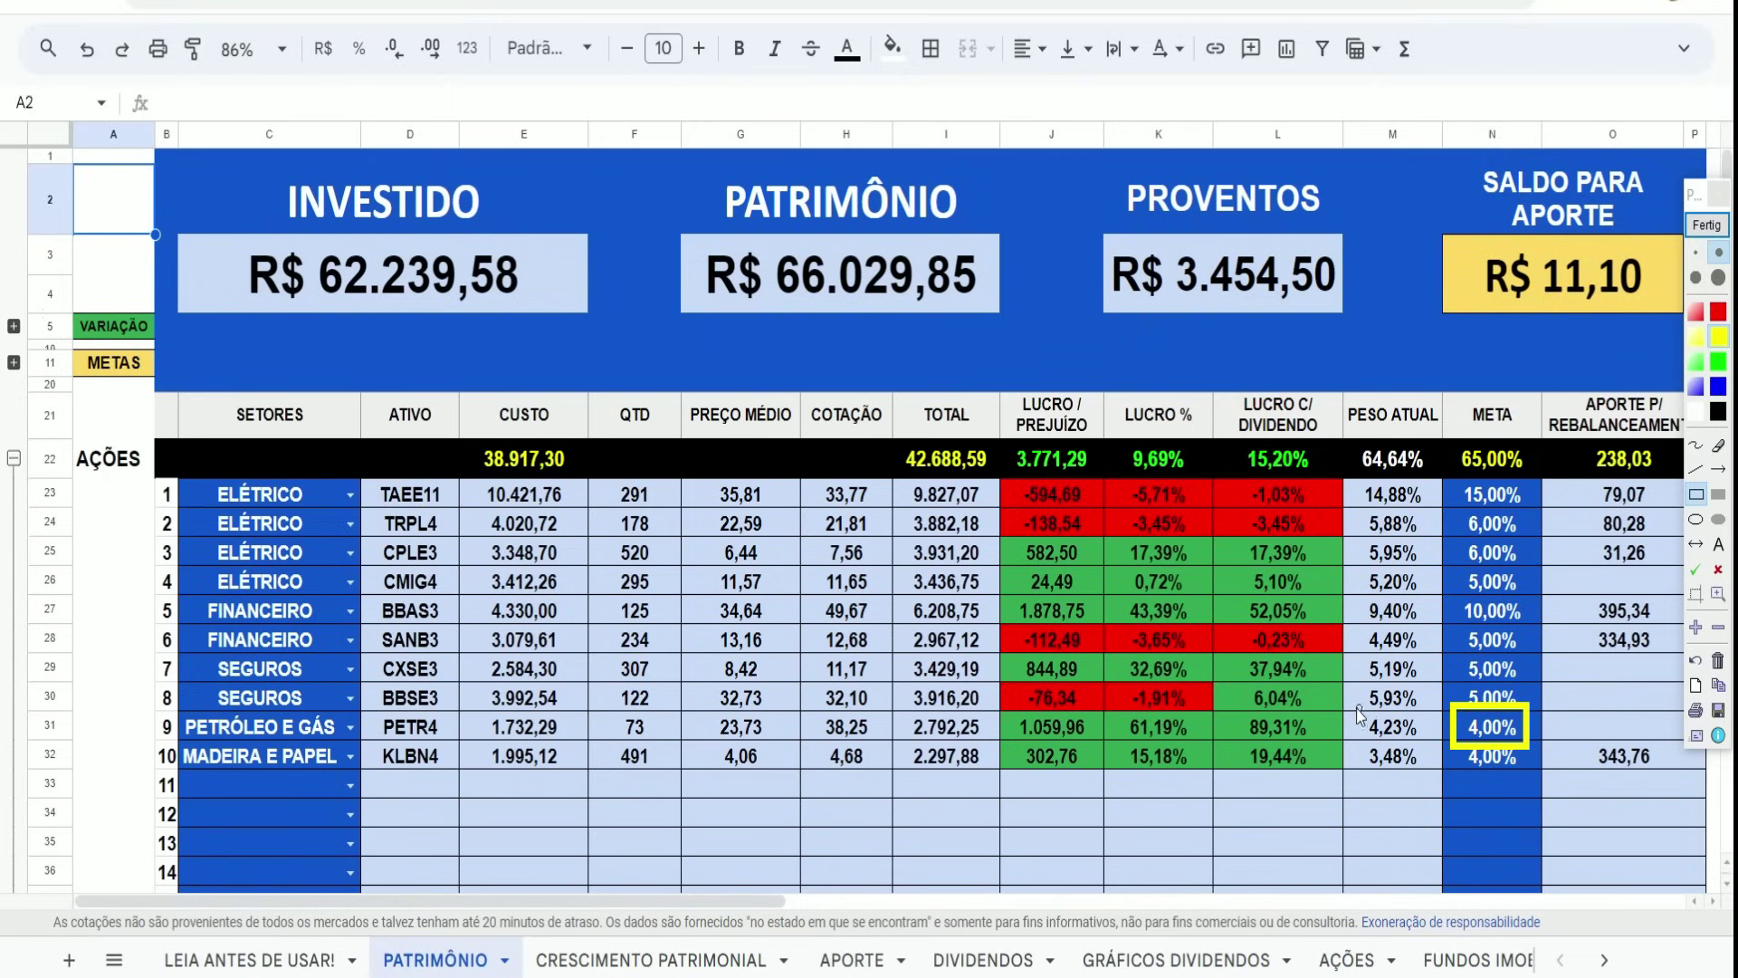
drag(1355, 707, 1430, 750)
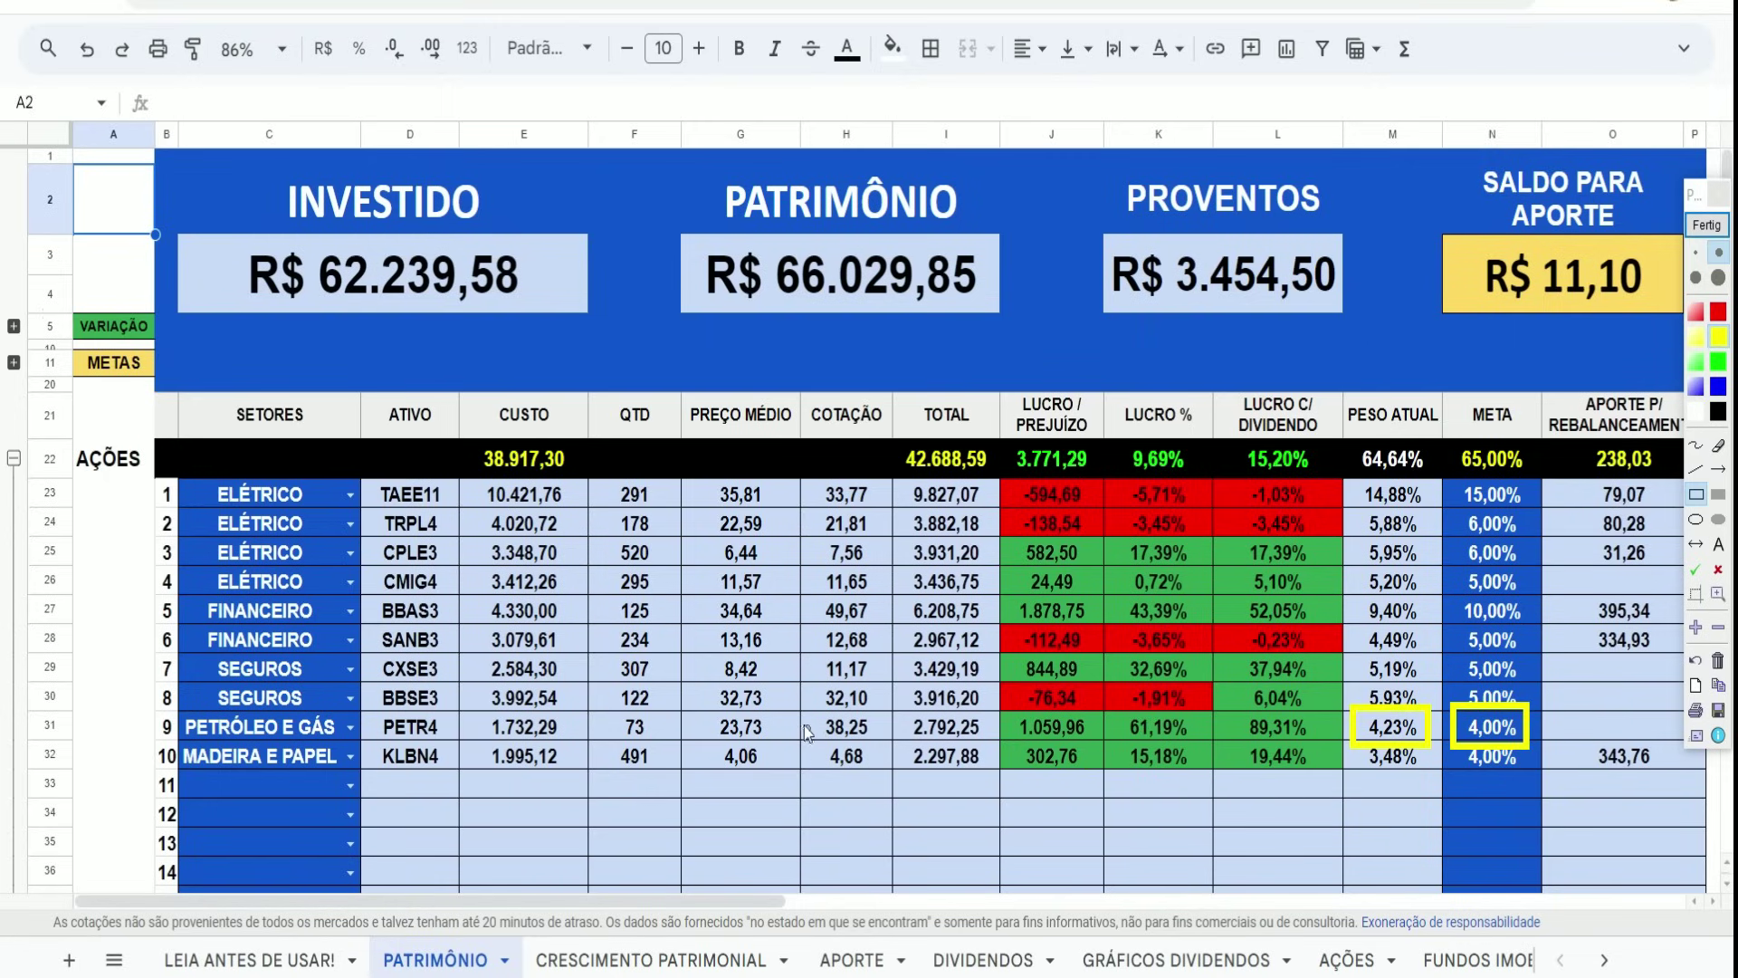
Box PETR4's PREÇO MÉDIO, LUCRO % and LUCRO C/ DIVIDENDO values and the whole LUCRO C/ DIVIDENDO column in yellow, and end the annotation.
drag(697, 715, 777, 746)
drag(1186, 744, 1196, 749)
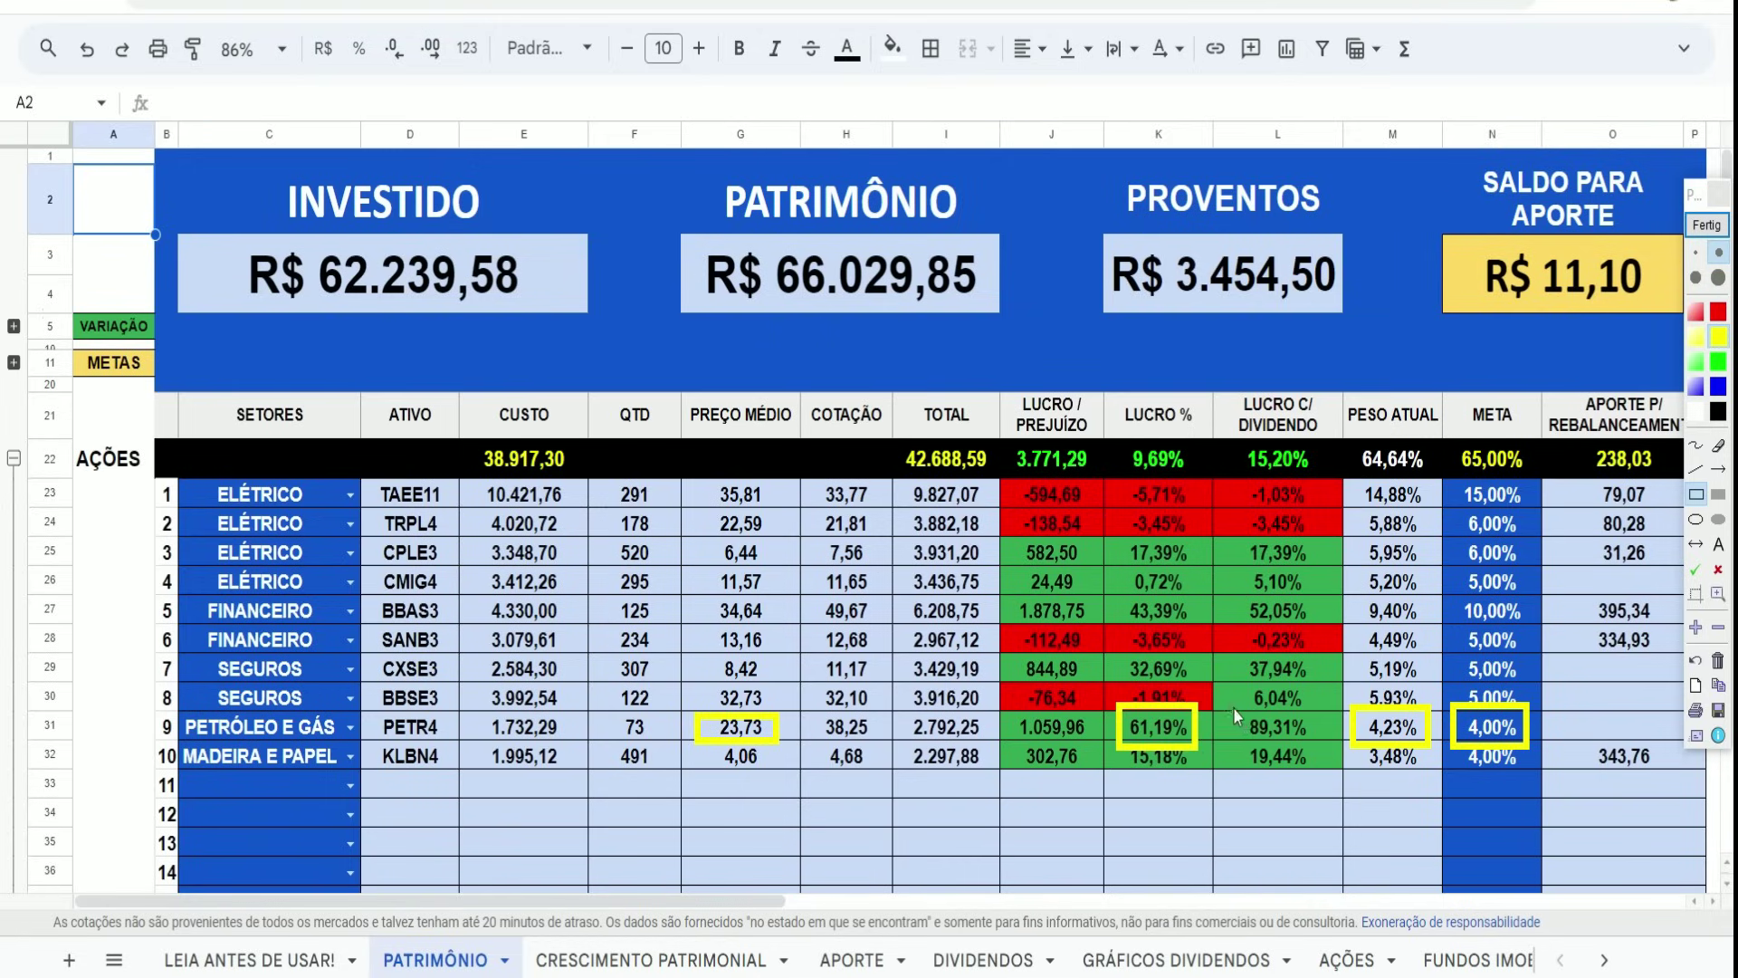
drag(1299, 733, 1320, 745)
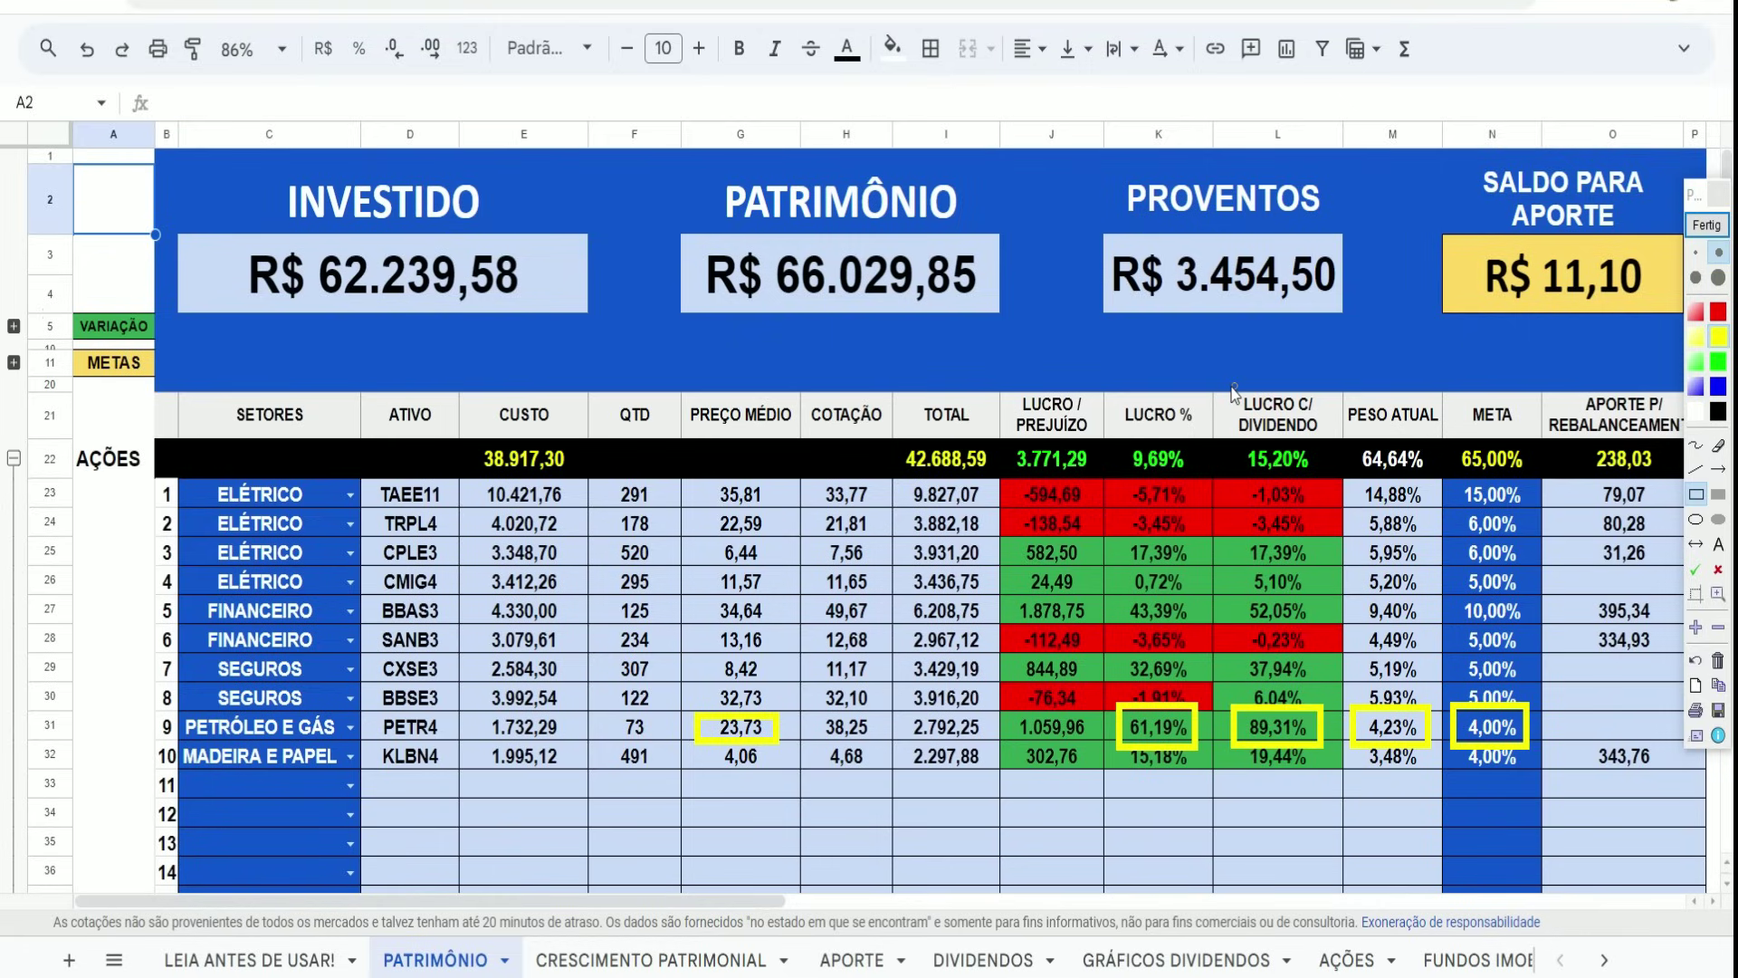
mouse_move(1207, 378)
mouse_down()
mouse_move(1333, 537)
mouse_move(1336, 786)
mouse_up()
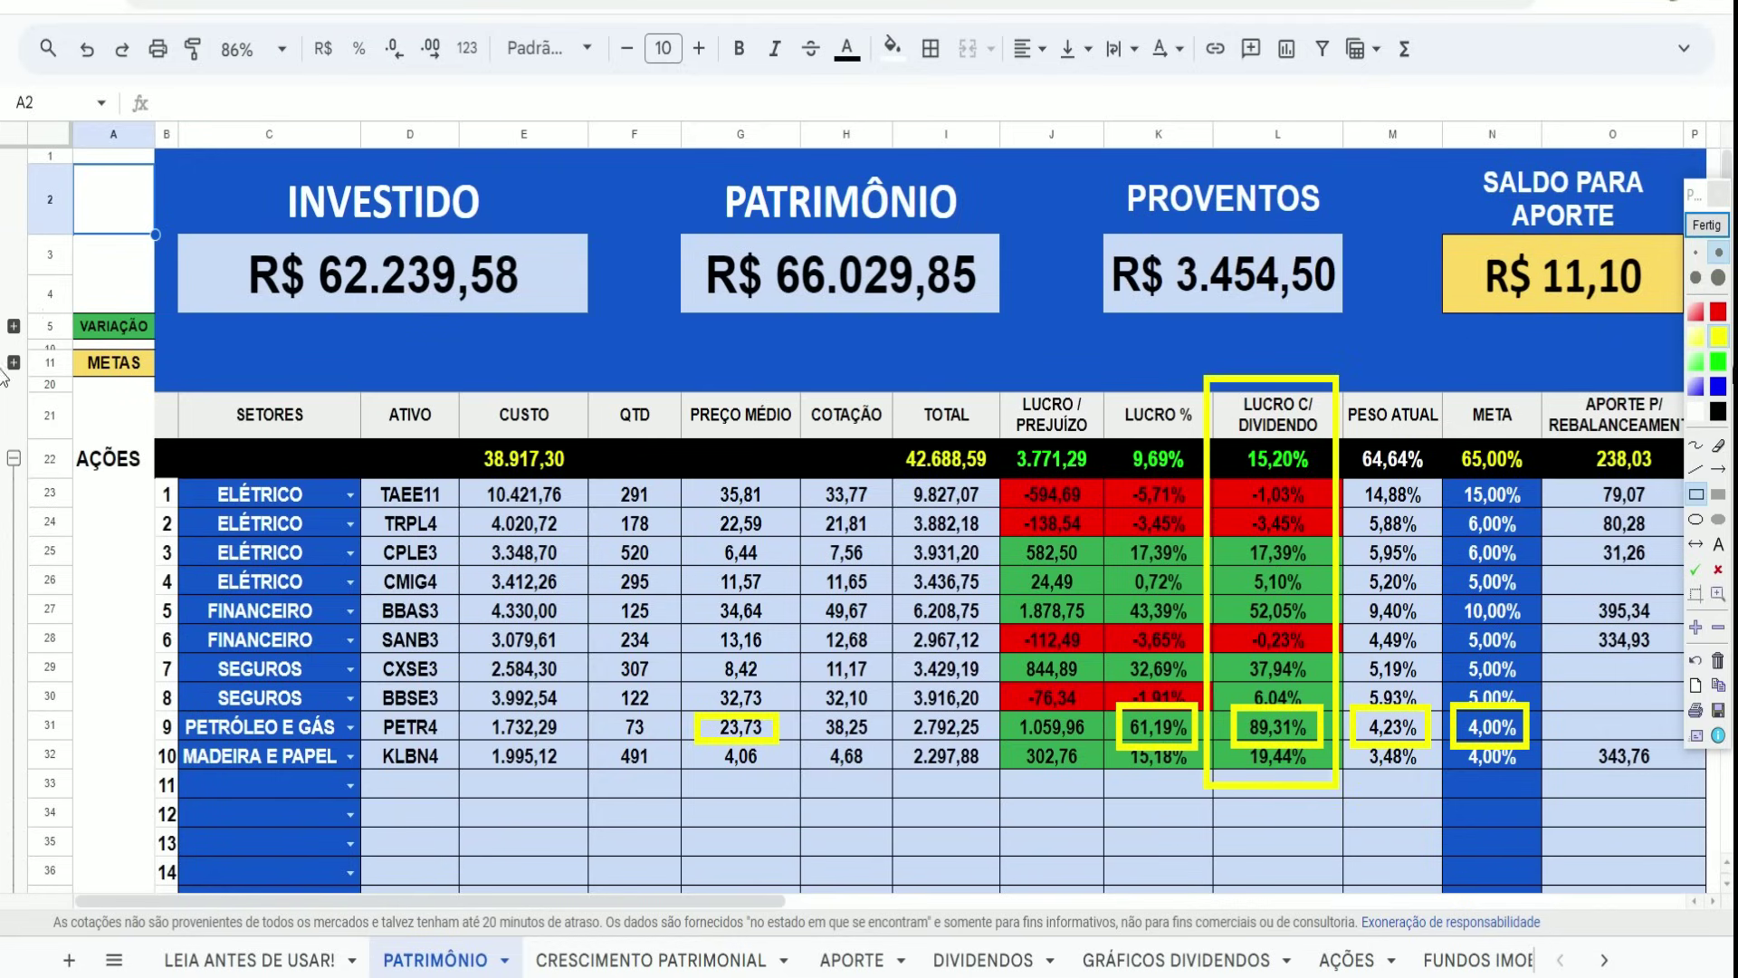
click(1707, 224)
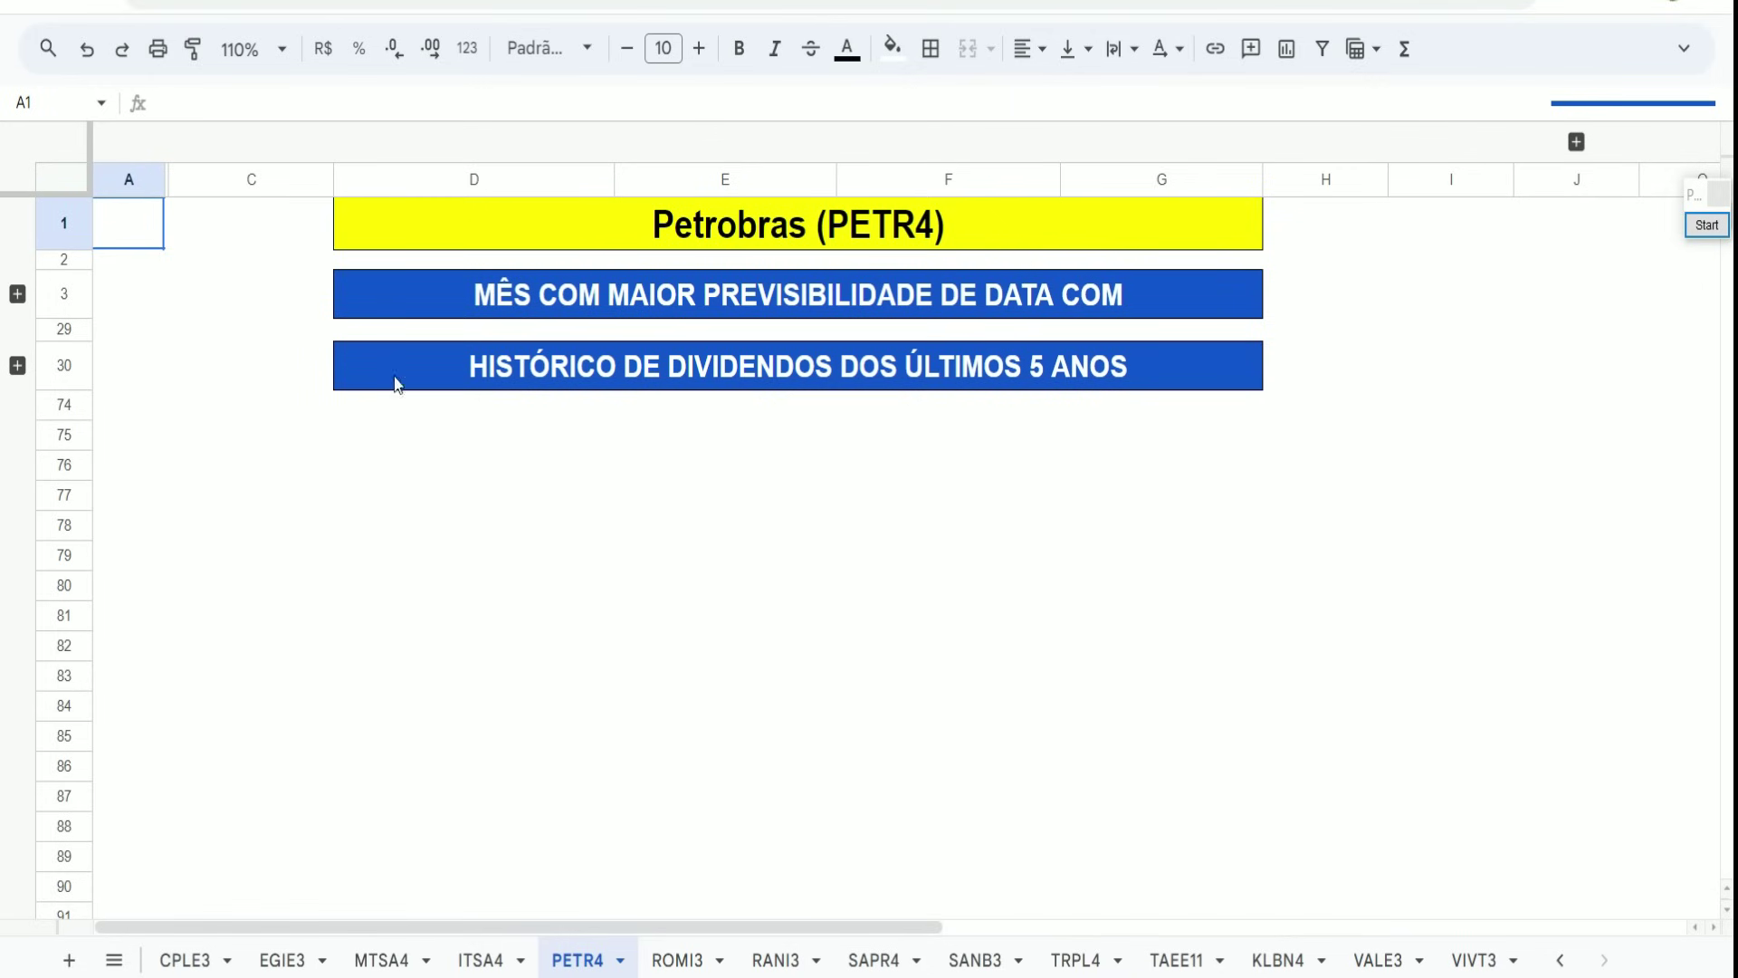
On the PETR4 sheet, expand the HISTÓRICO DE DIVIDENDOS group, box MÉDIA DE 3 ANÚNCIO in row 32 in red, and end the annotation.
click(17, 365)
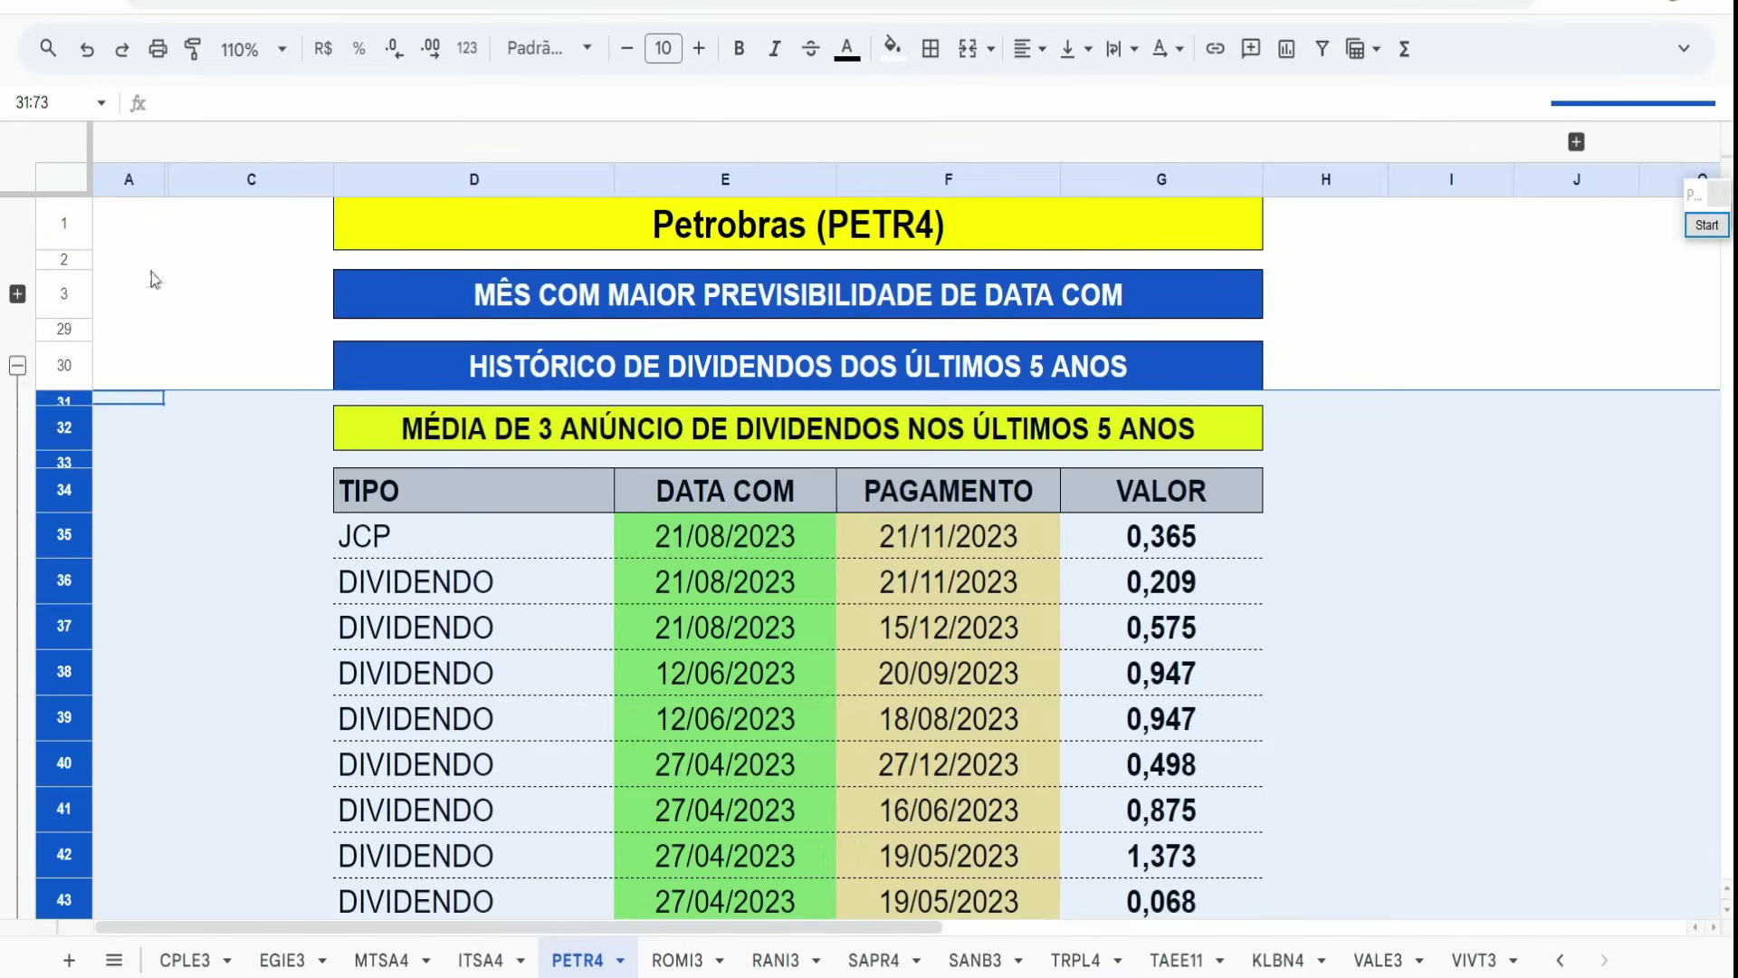
click(209, 260)
click(1708, 225)
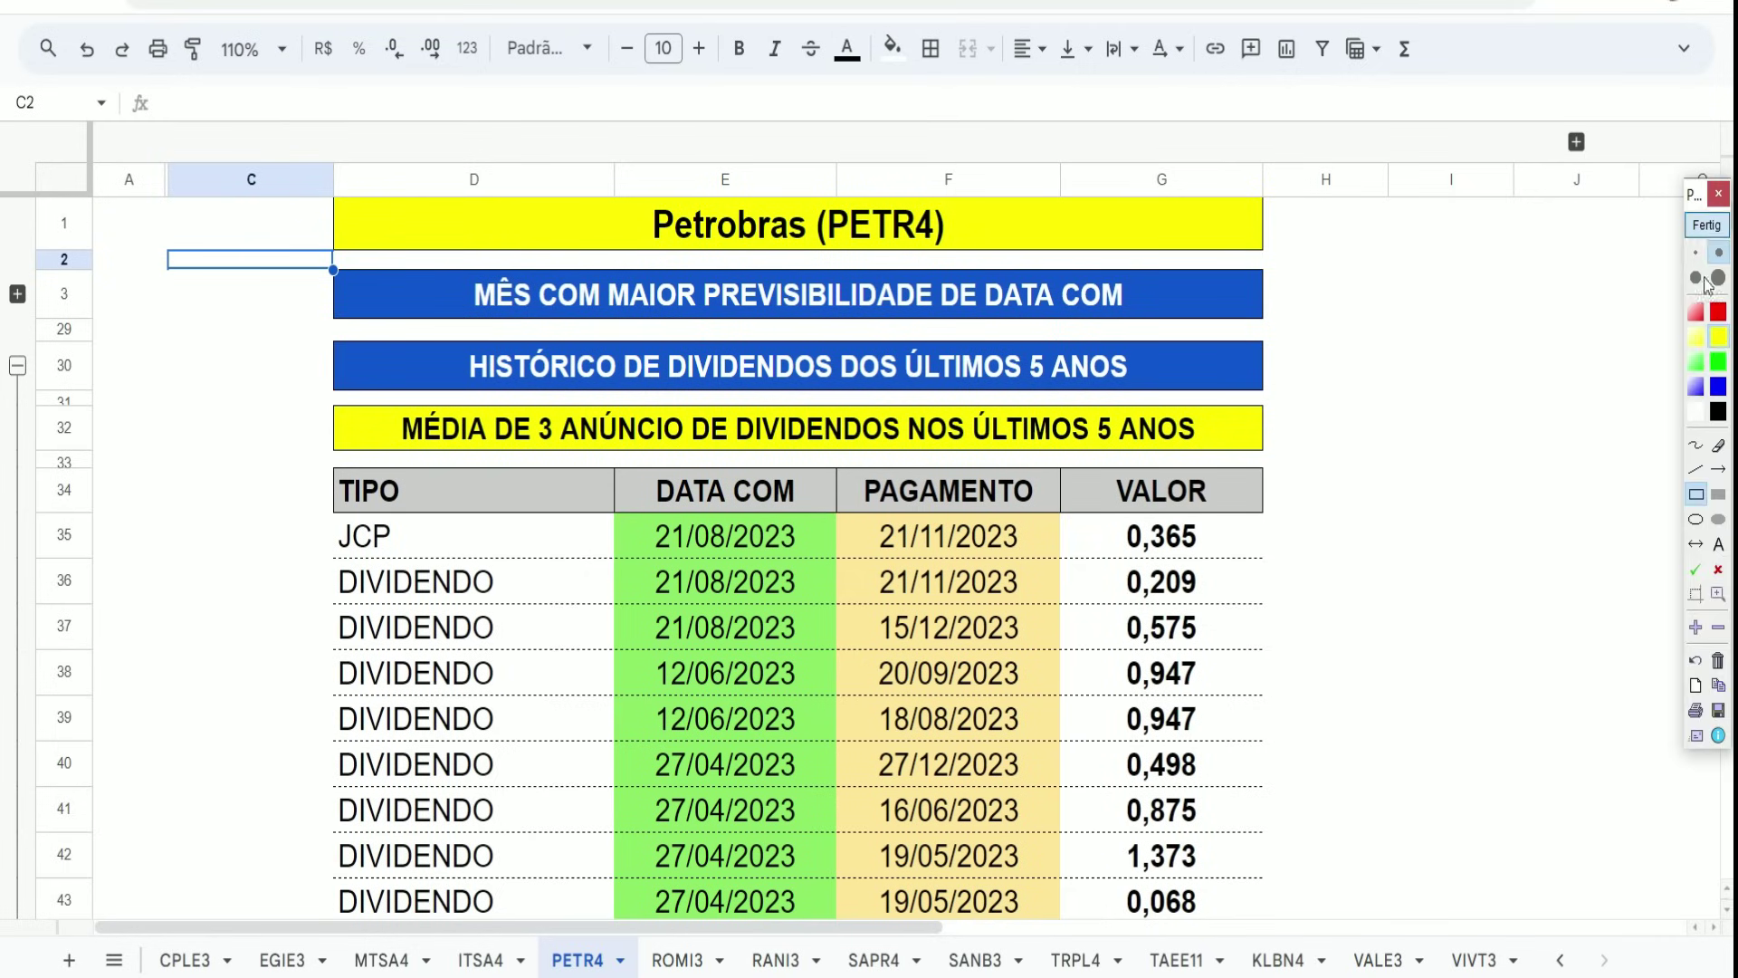
mouse_move(380, 400)
mouse_down()
mouse_move(638, 464)
mouse_move(686, 458)
mouse_up()
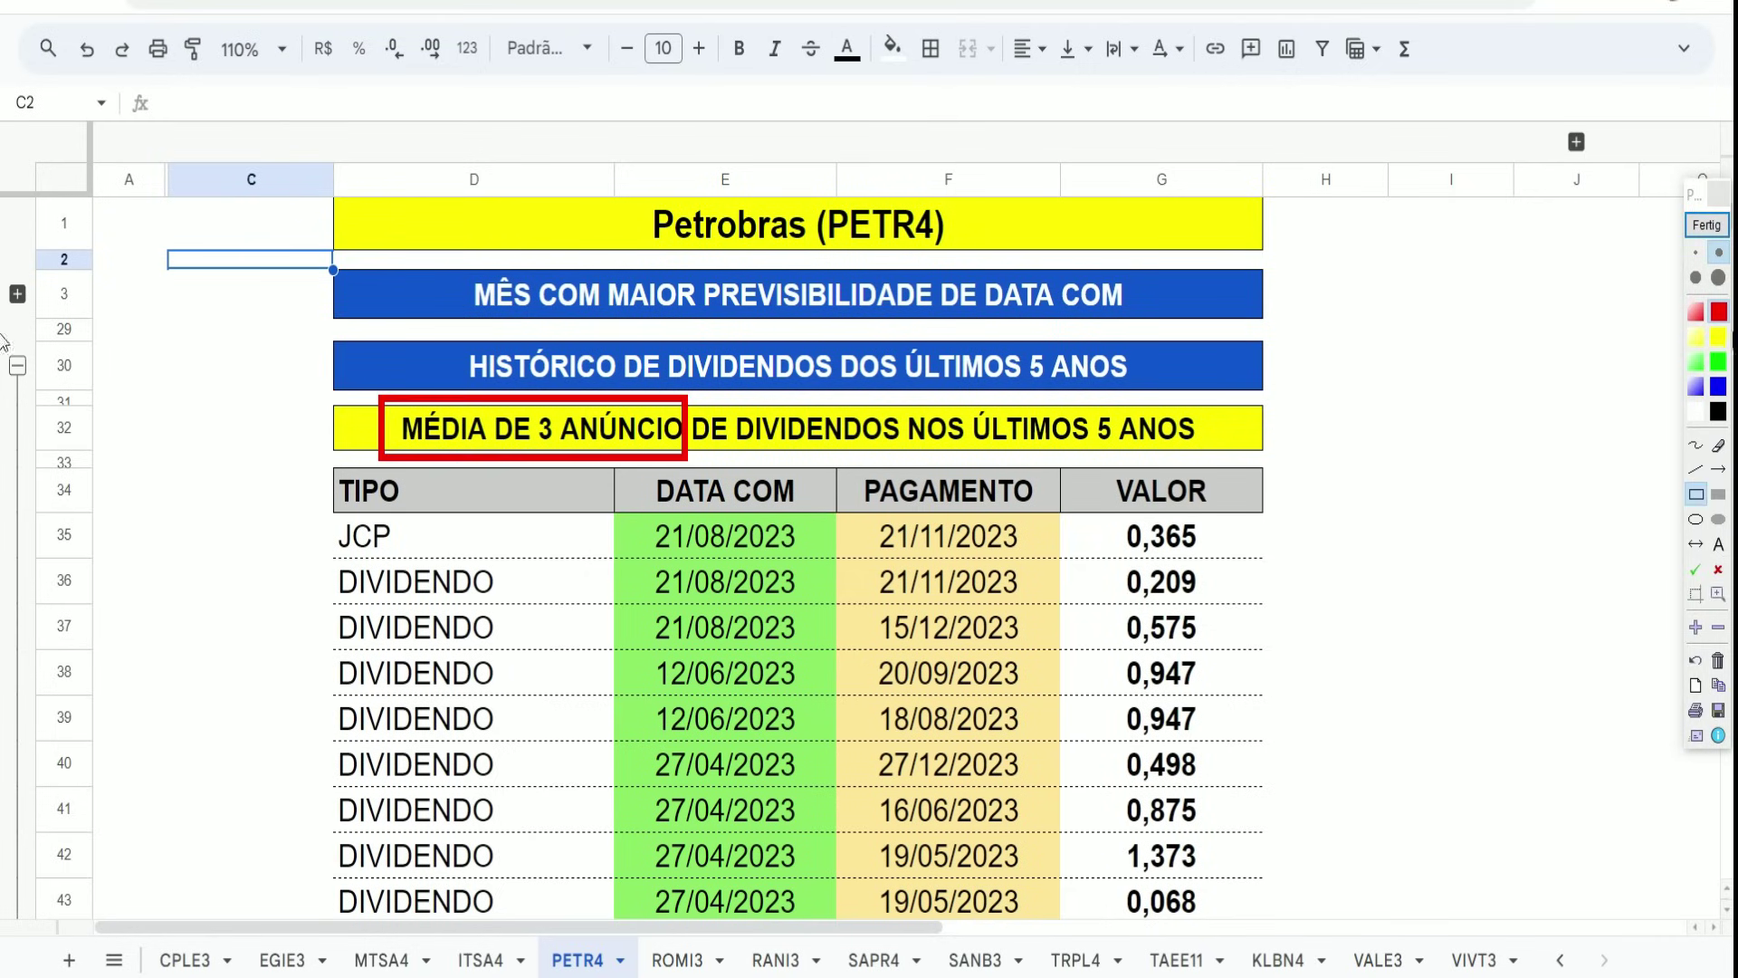
click(1706, 224)
Expand the MÊS COM MAIOR PREVISIBILIDADE DE DATA COM group, box PETR4's month list in row 4, and end the annotation.
click(18, 294)
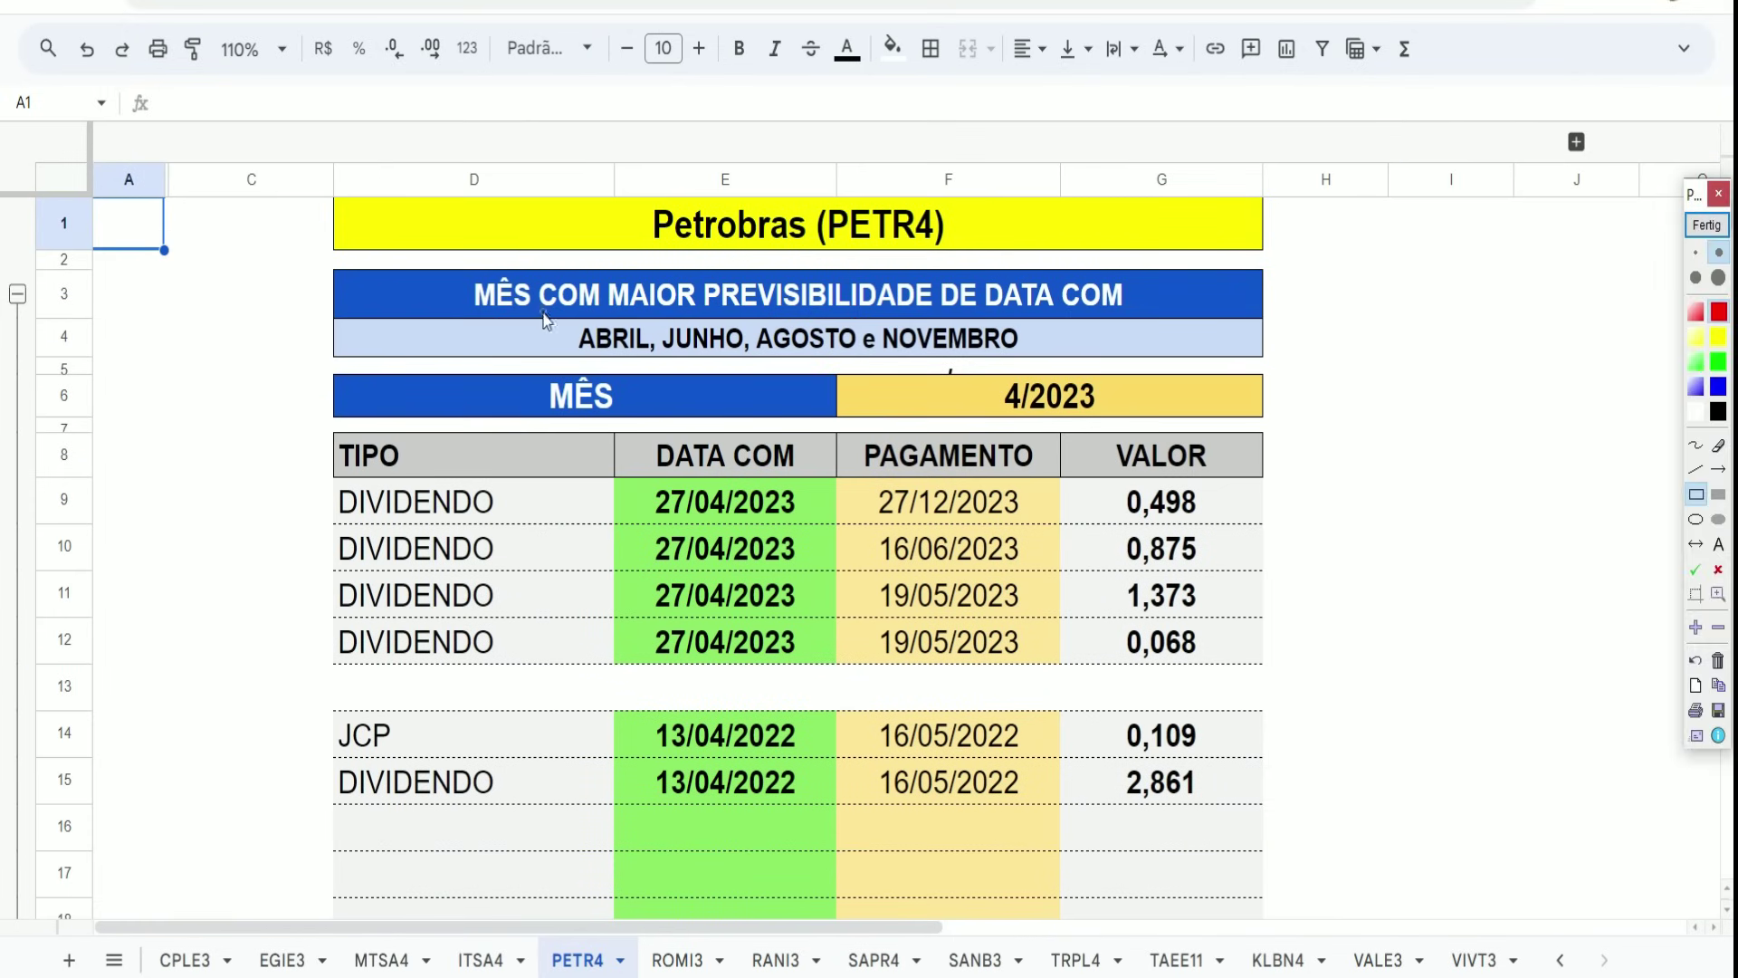
mouse_move(554, 309)
mouse_down()
mouse_move(806, 373)
mouse_move(1044, 374)
mouse_up()
click(1708, 224)
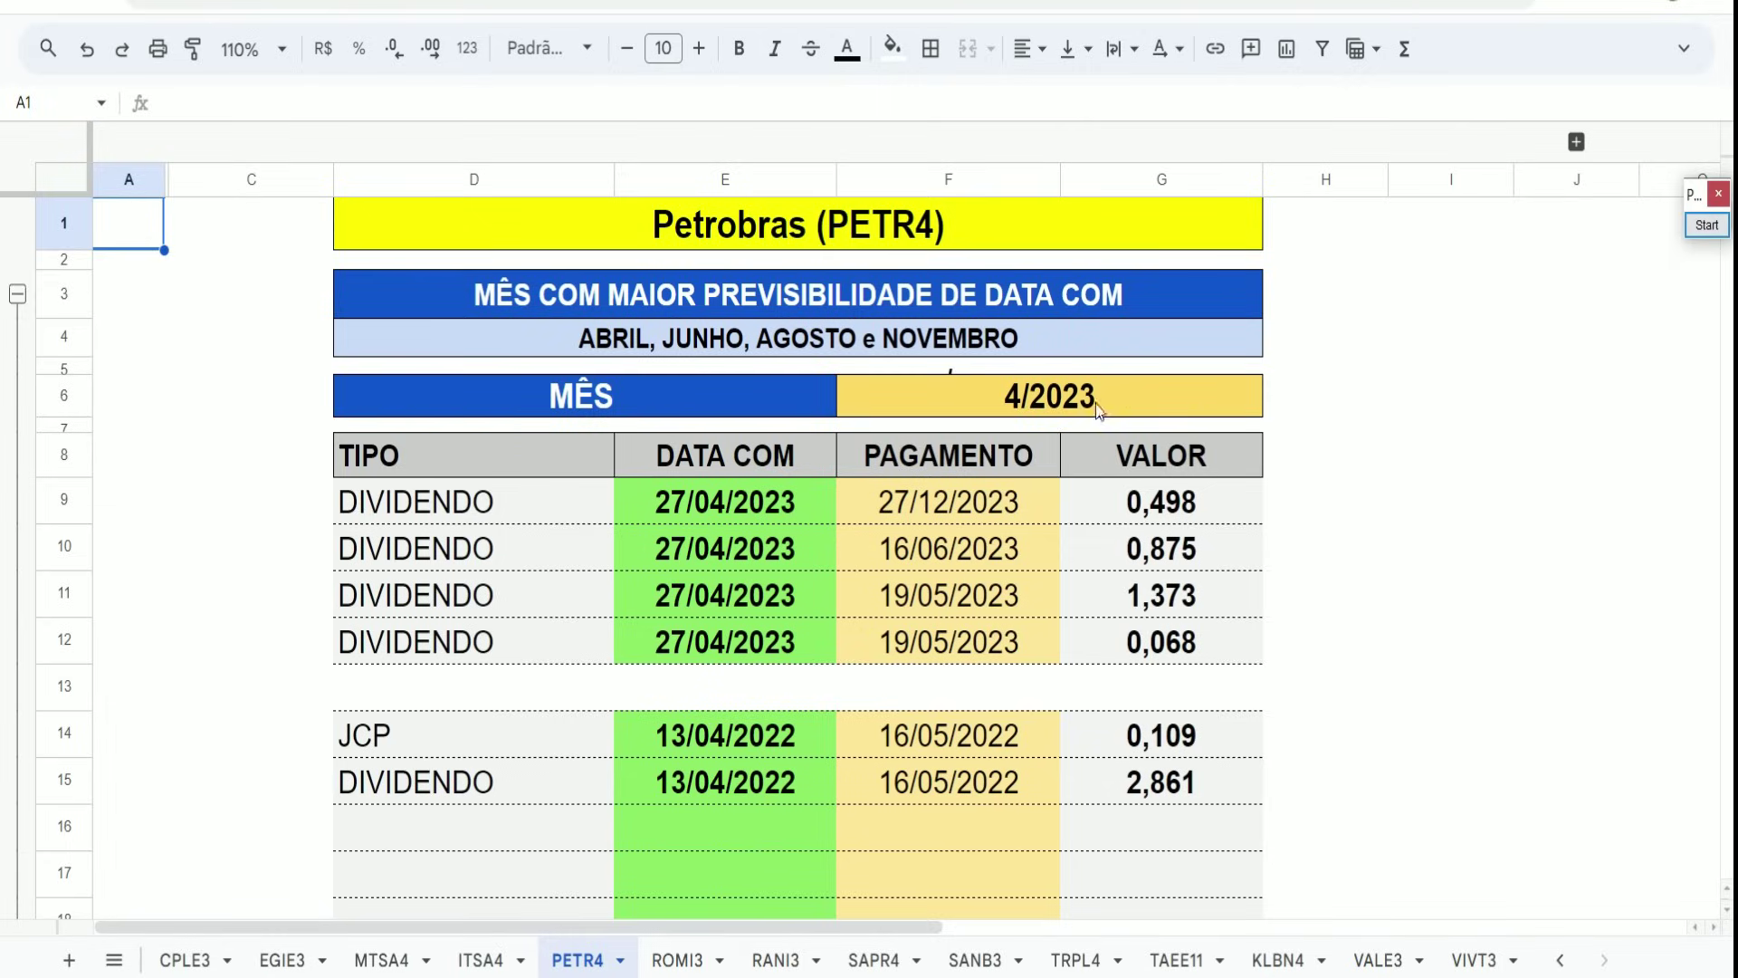
Set the MÊS filter in row 6 of the PETR4 sheet to 06/2023.
click(996, 407)
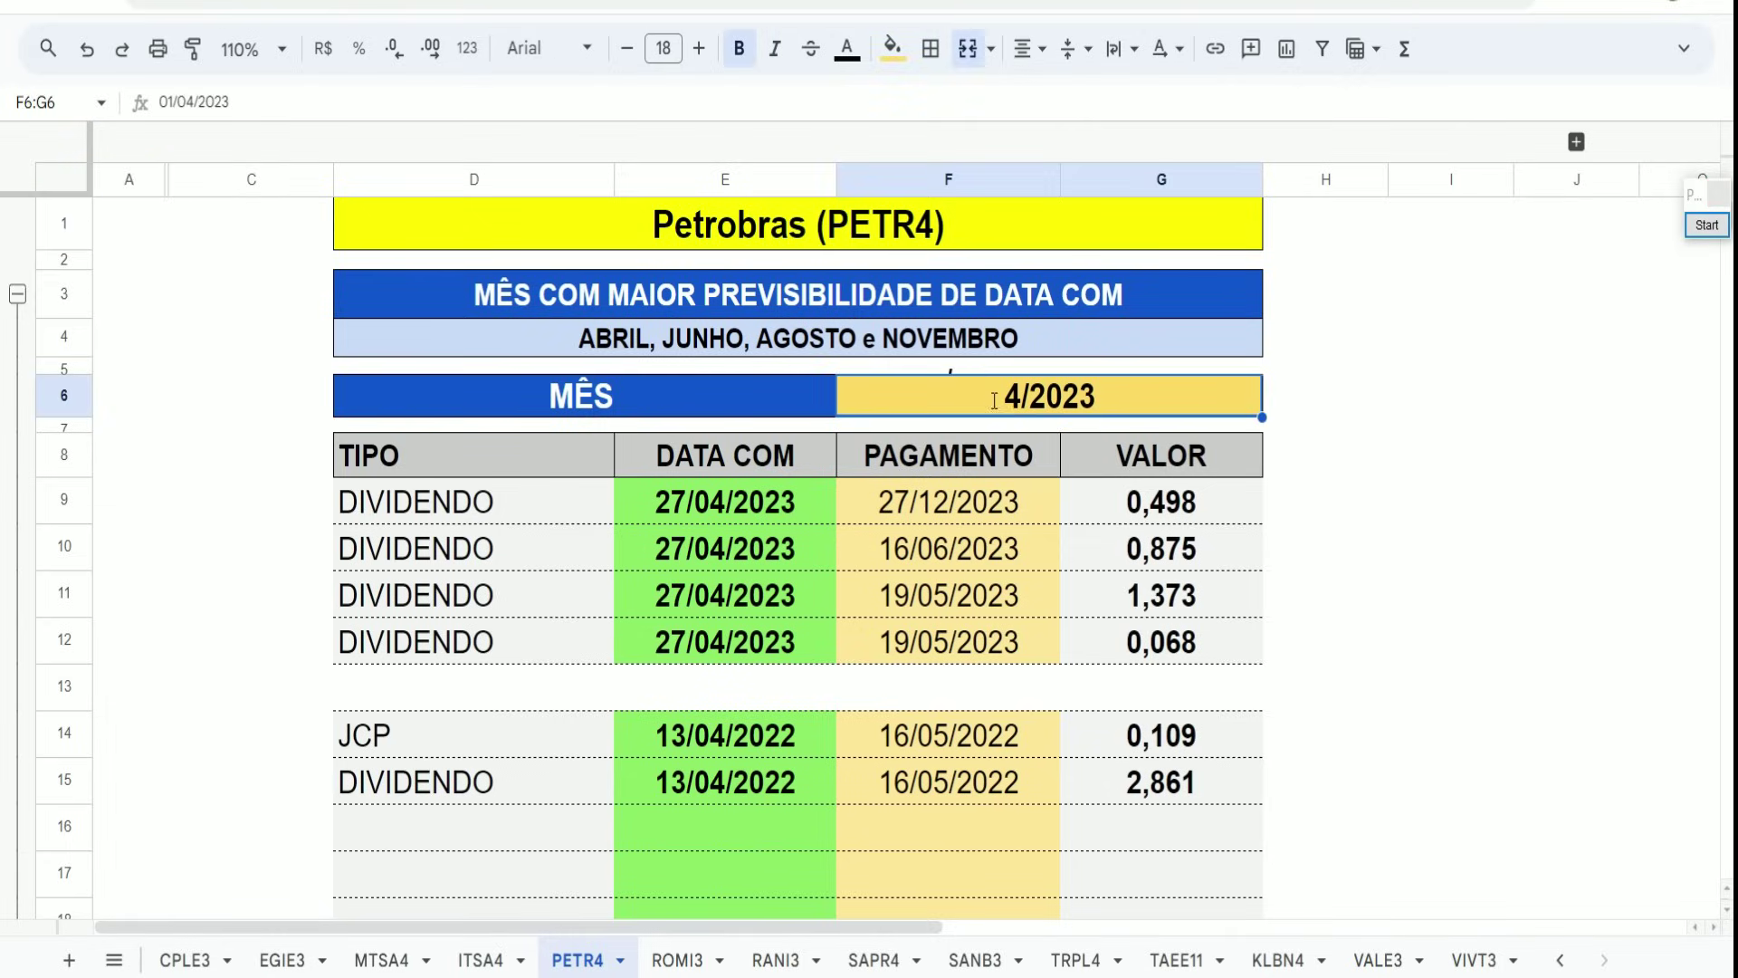
text(06/2023)
key(Return)
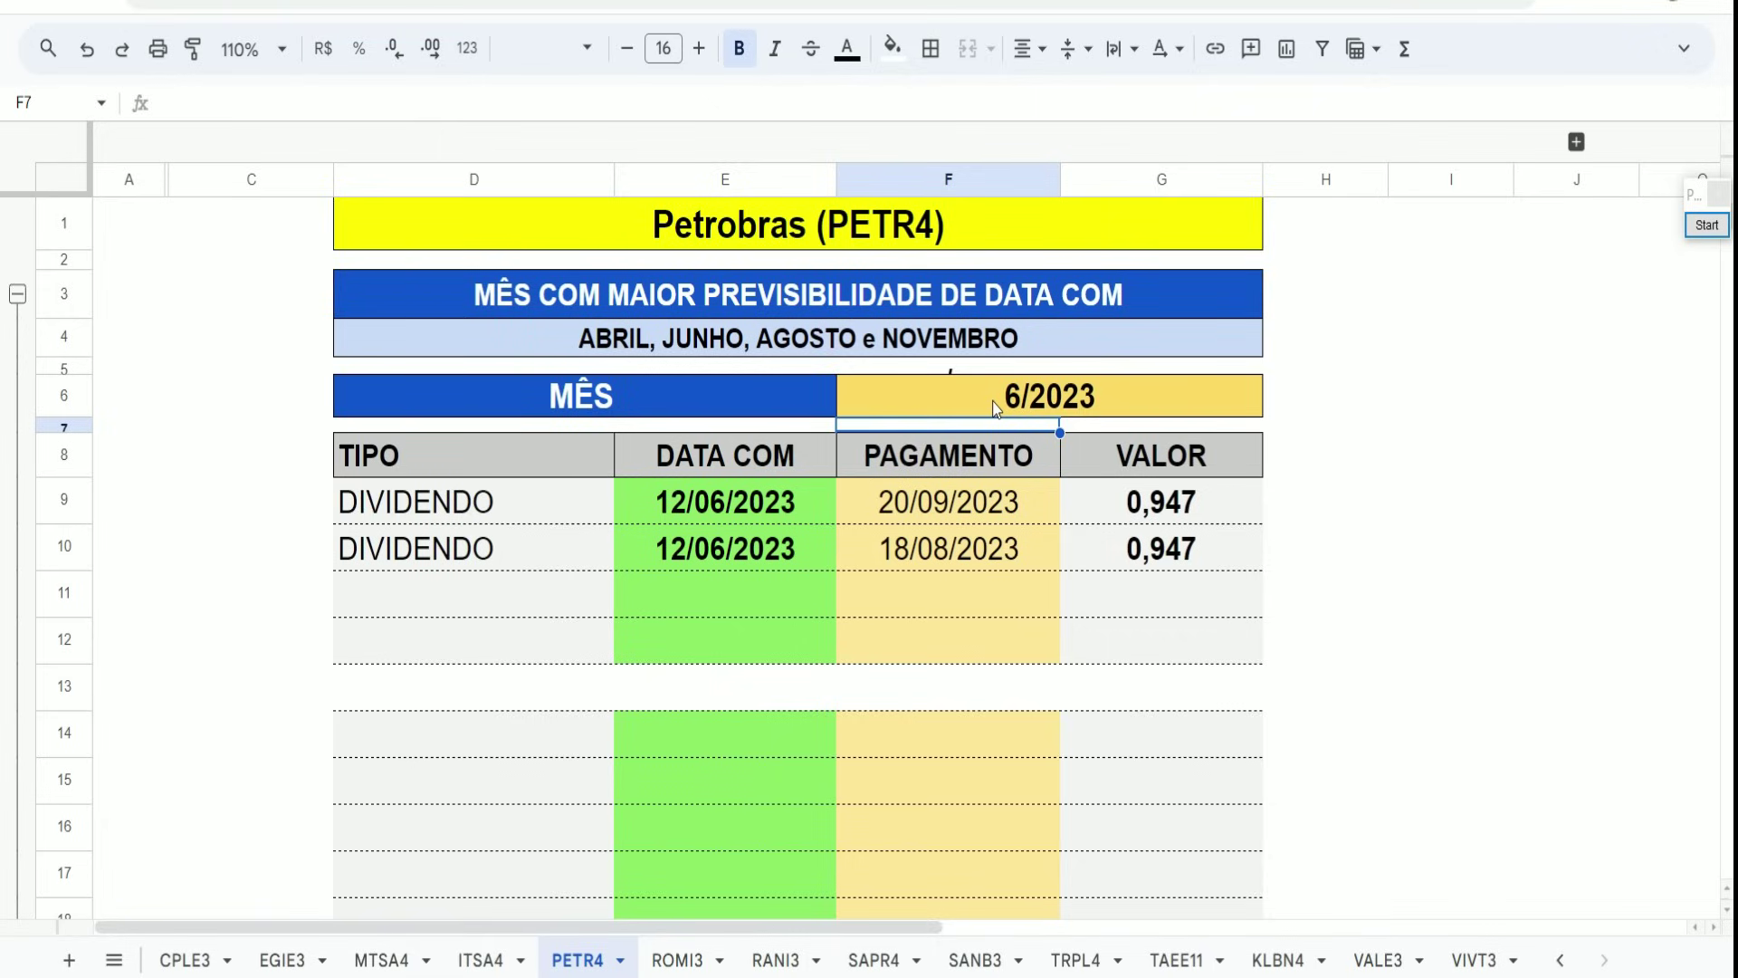
Set PETR4's MÊS filter to 08/2023, box the 2023 DATA COM dates in rows 9 to 11 in red, and end the annotation.
click(996, 405)
text(08/2023)
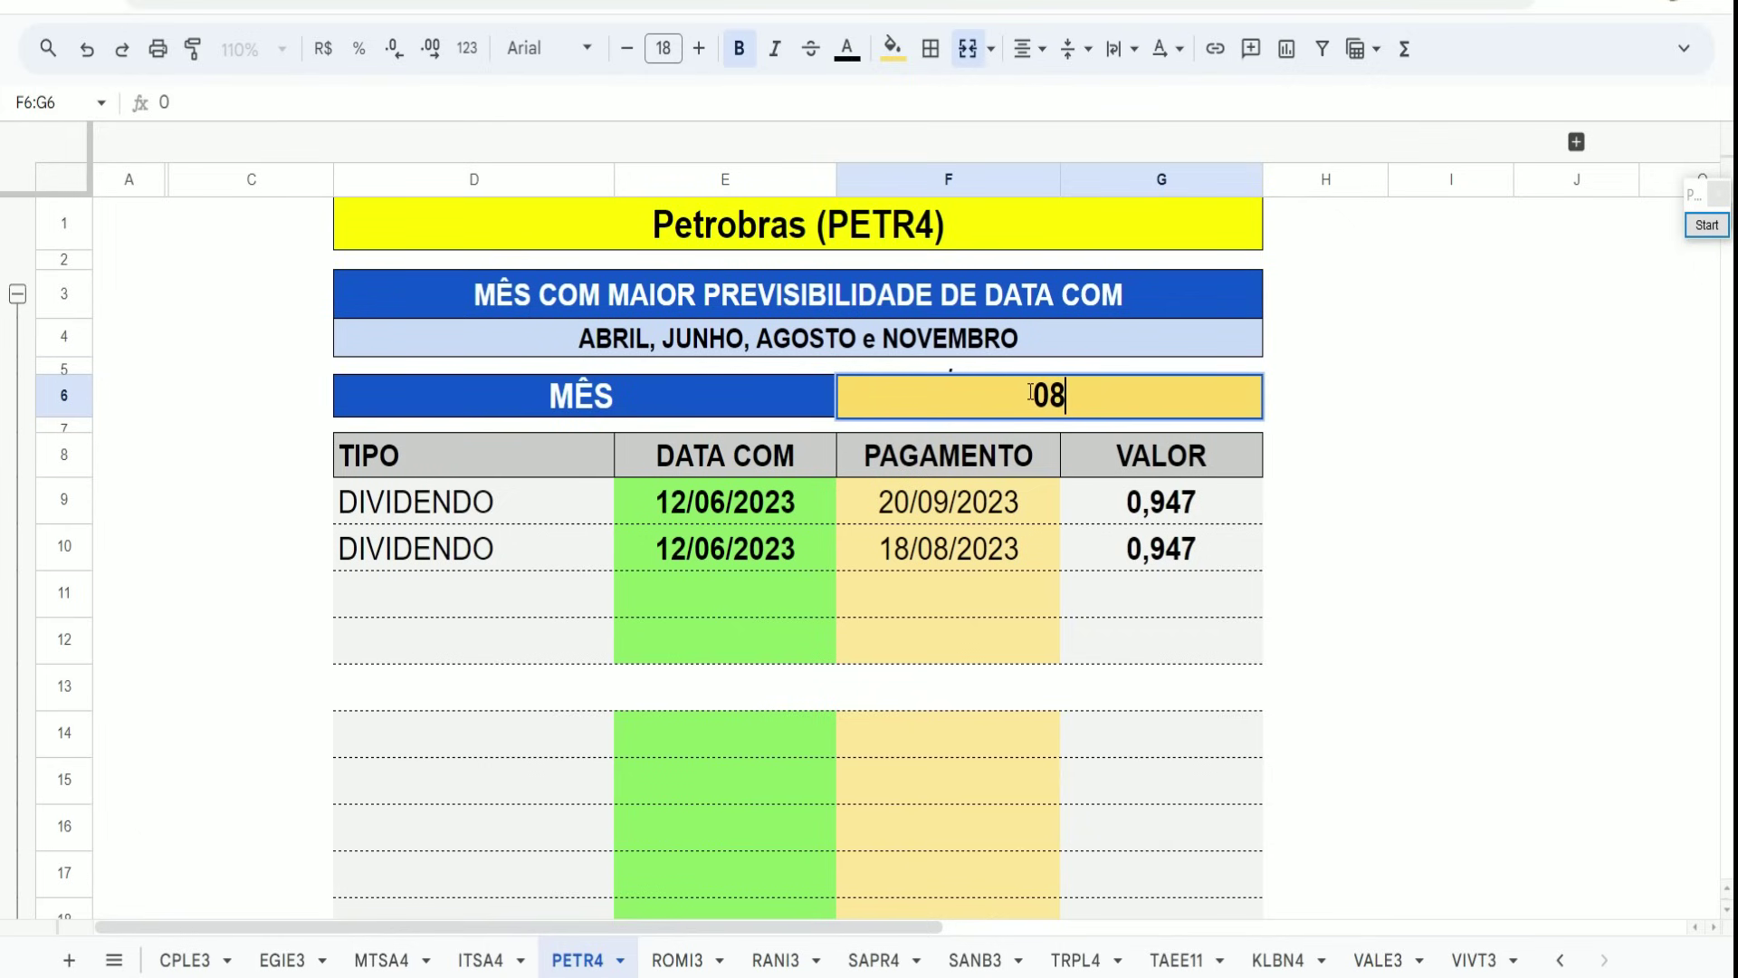
key(Return)
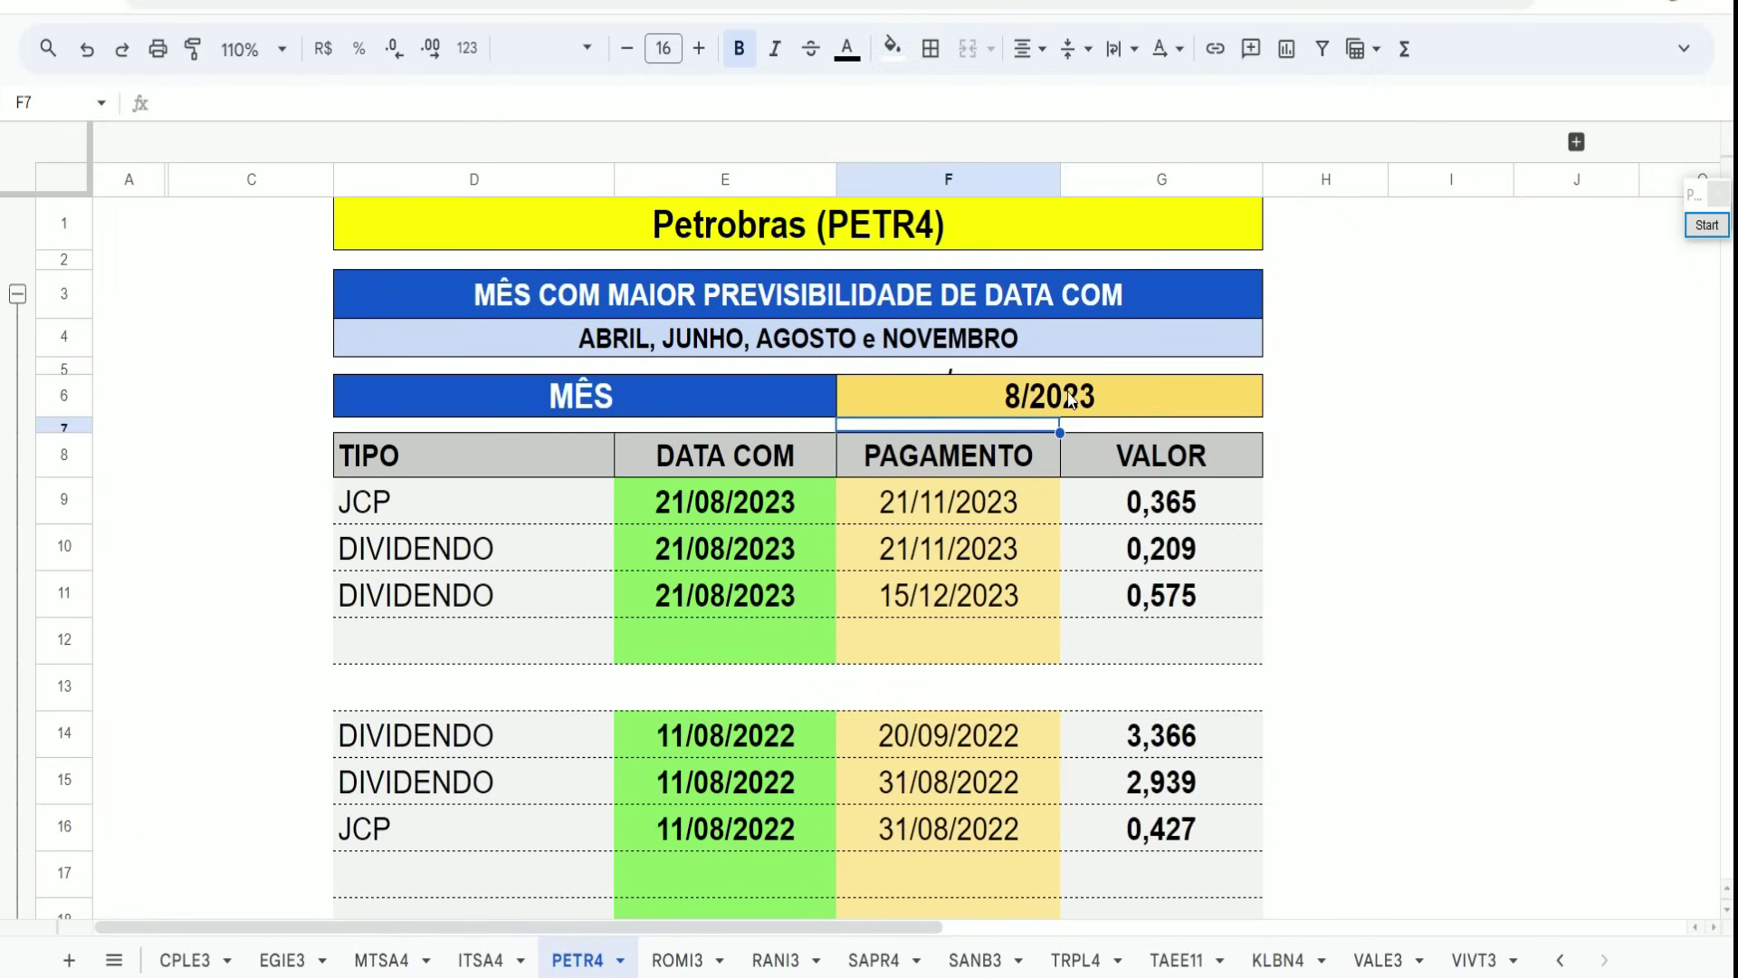
click(1707, 225)
mouse_move(628, 473)
mouse_down()
mouse_move(774, 627)
mouse_move(815, 652)
mouse_move(820, 636)
mouse_up()
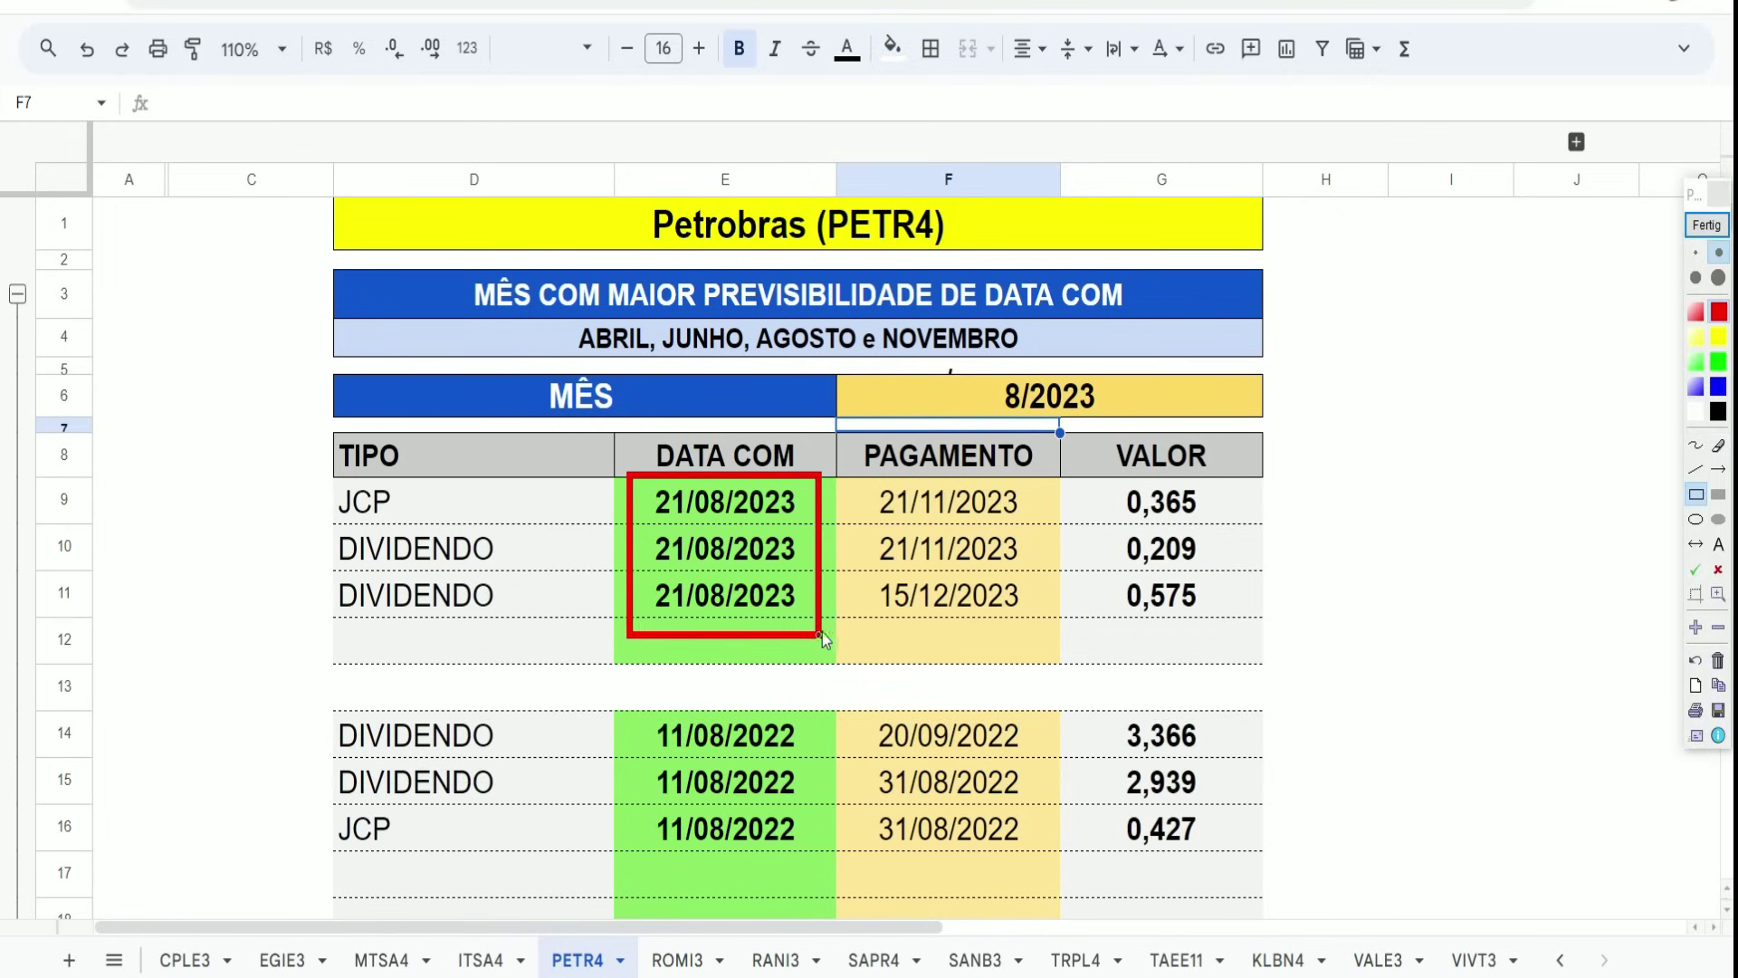
click(1706, 224)
Set PETR4's MÊS filter to 11/2023 and review the November announcements of past years.
click(1137, 393)
text(1)
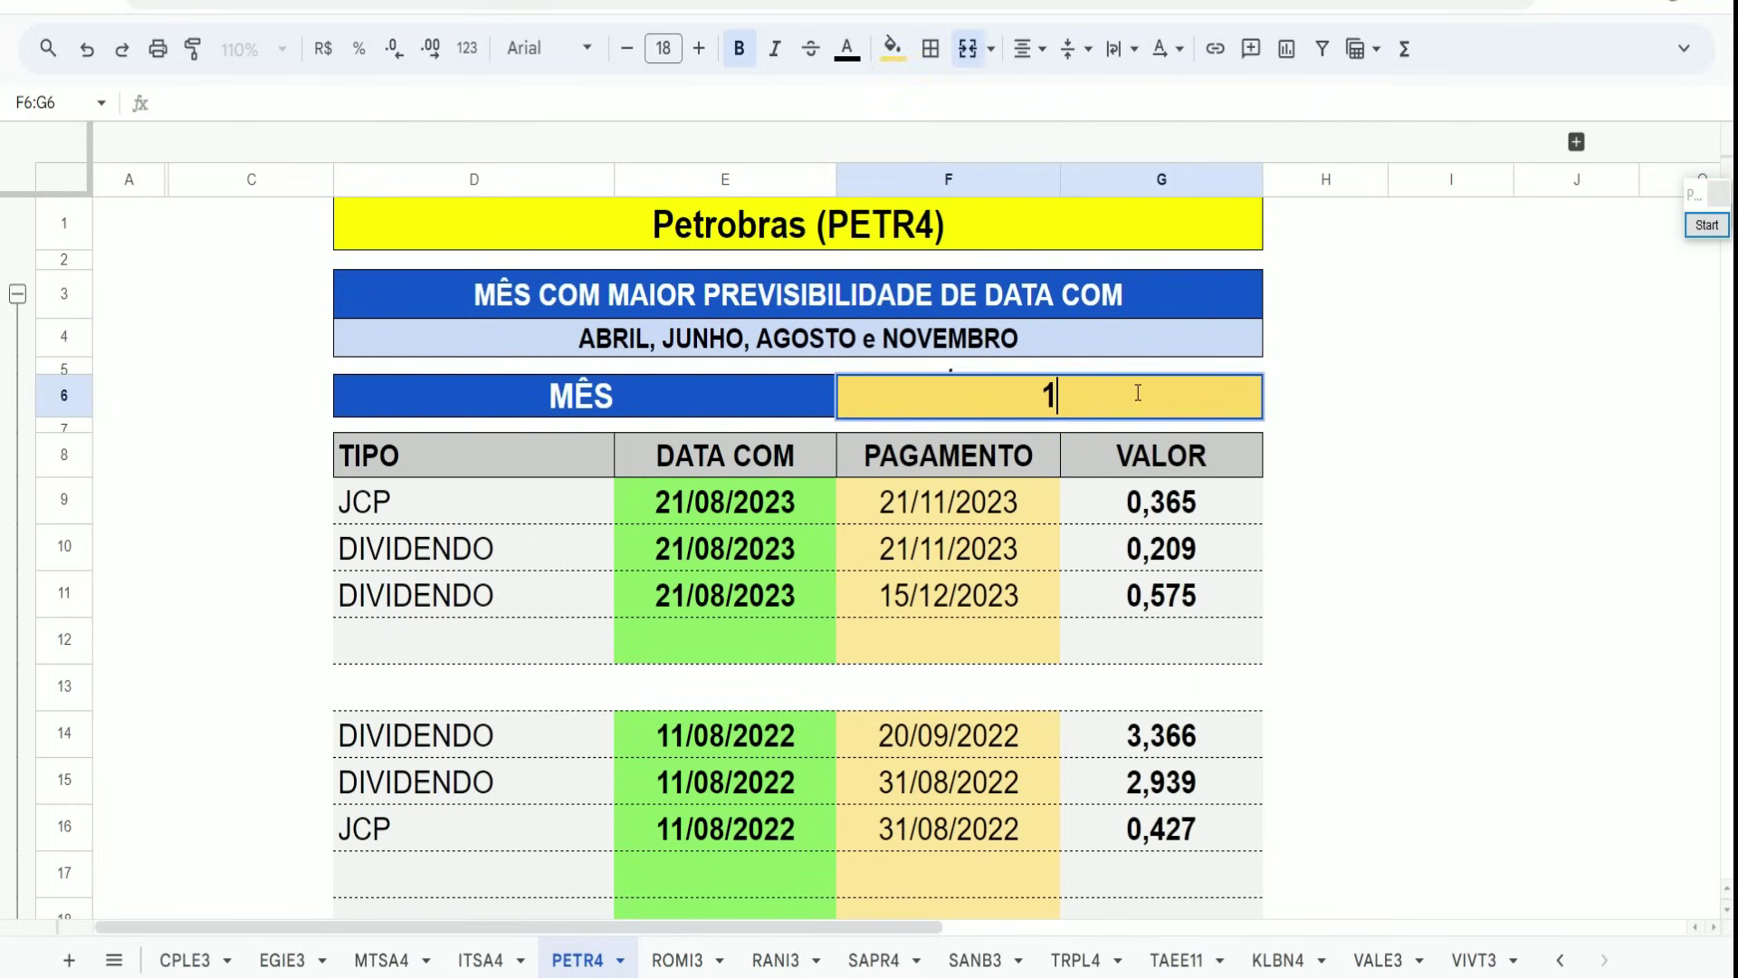
text(1/2023)
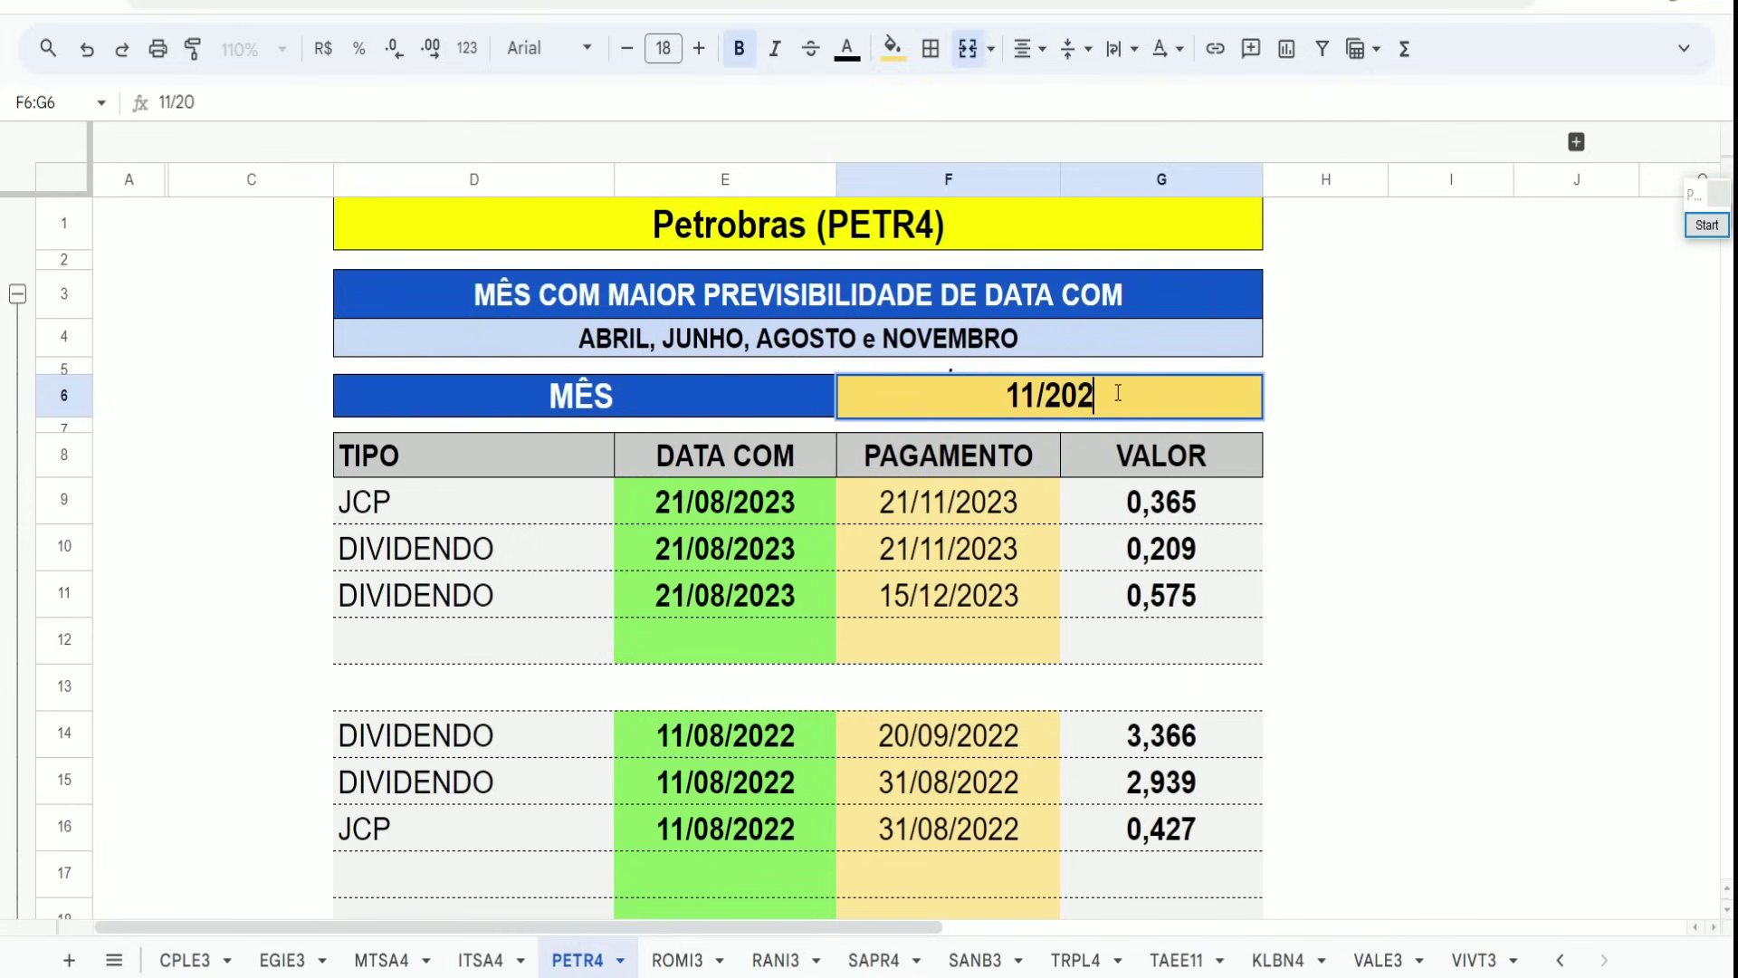
key(Return)
scroll(1506, 485, down, 6)
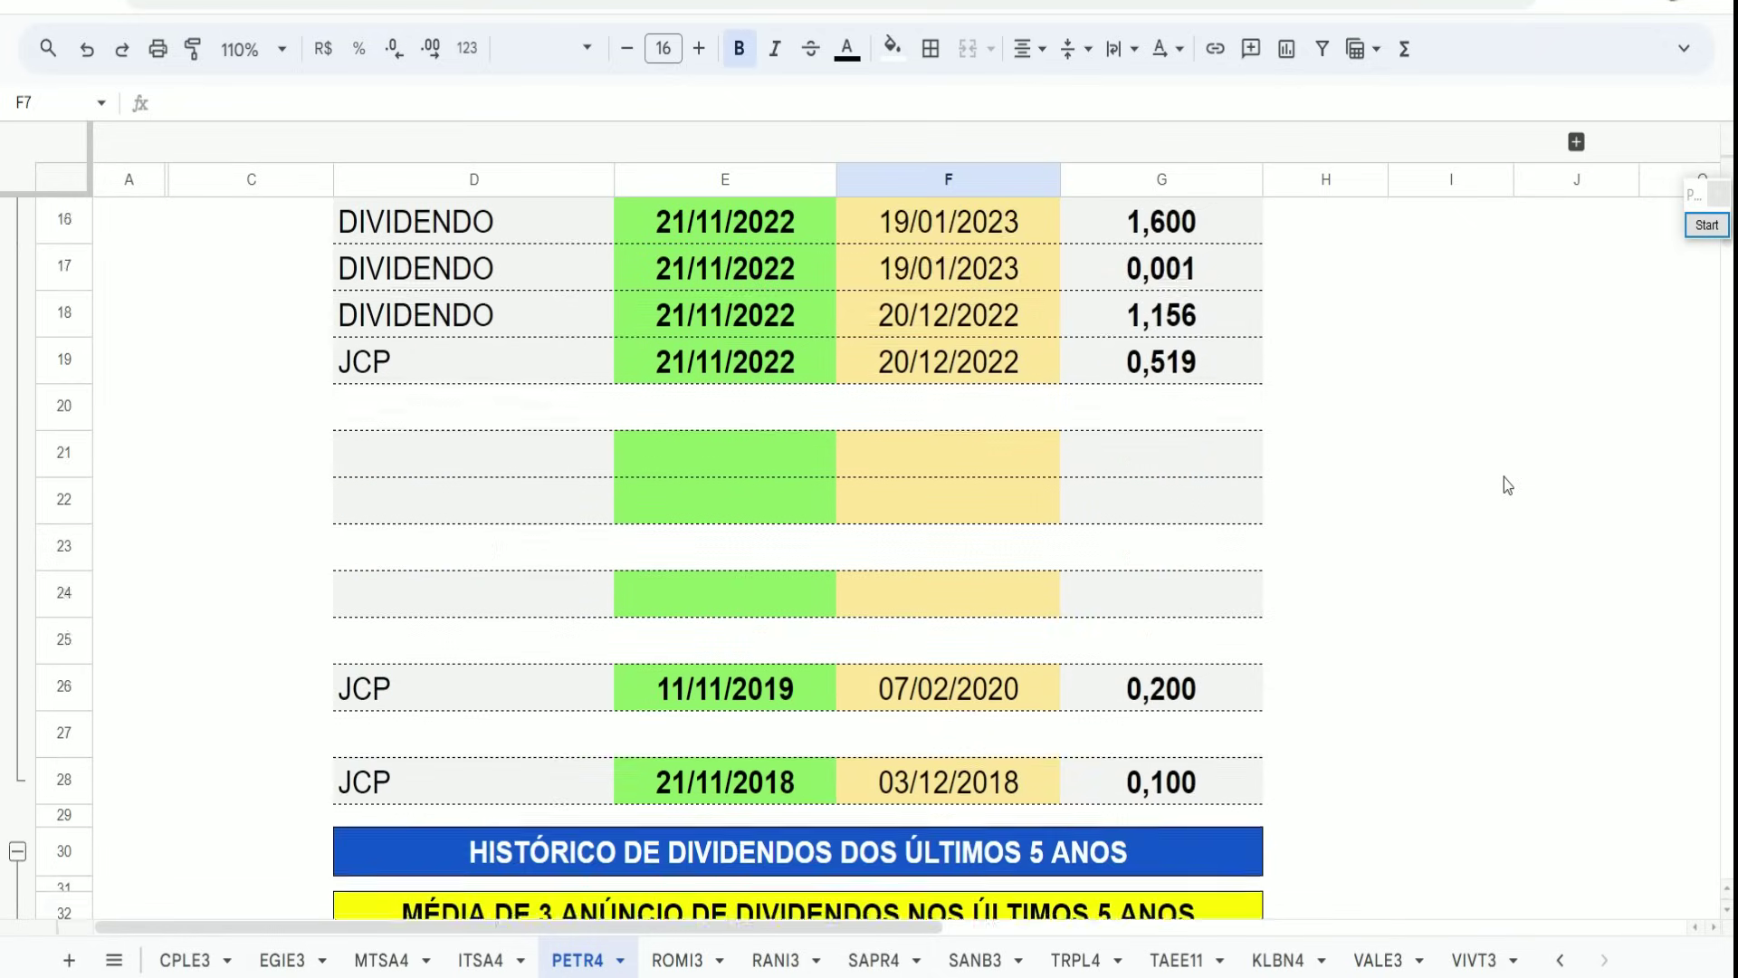
scroll(1508, 485, up, 3)
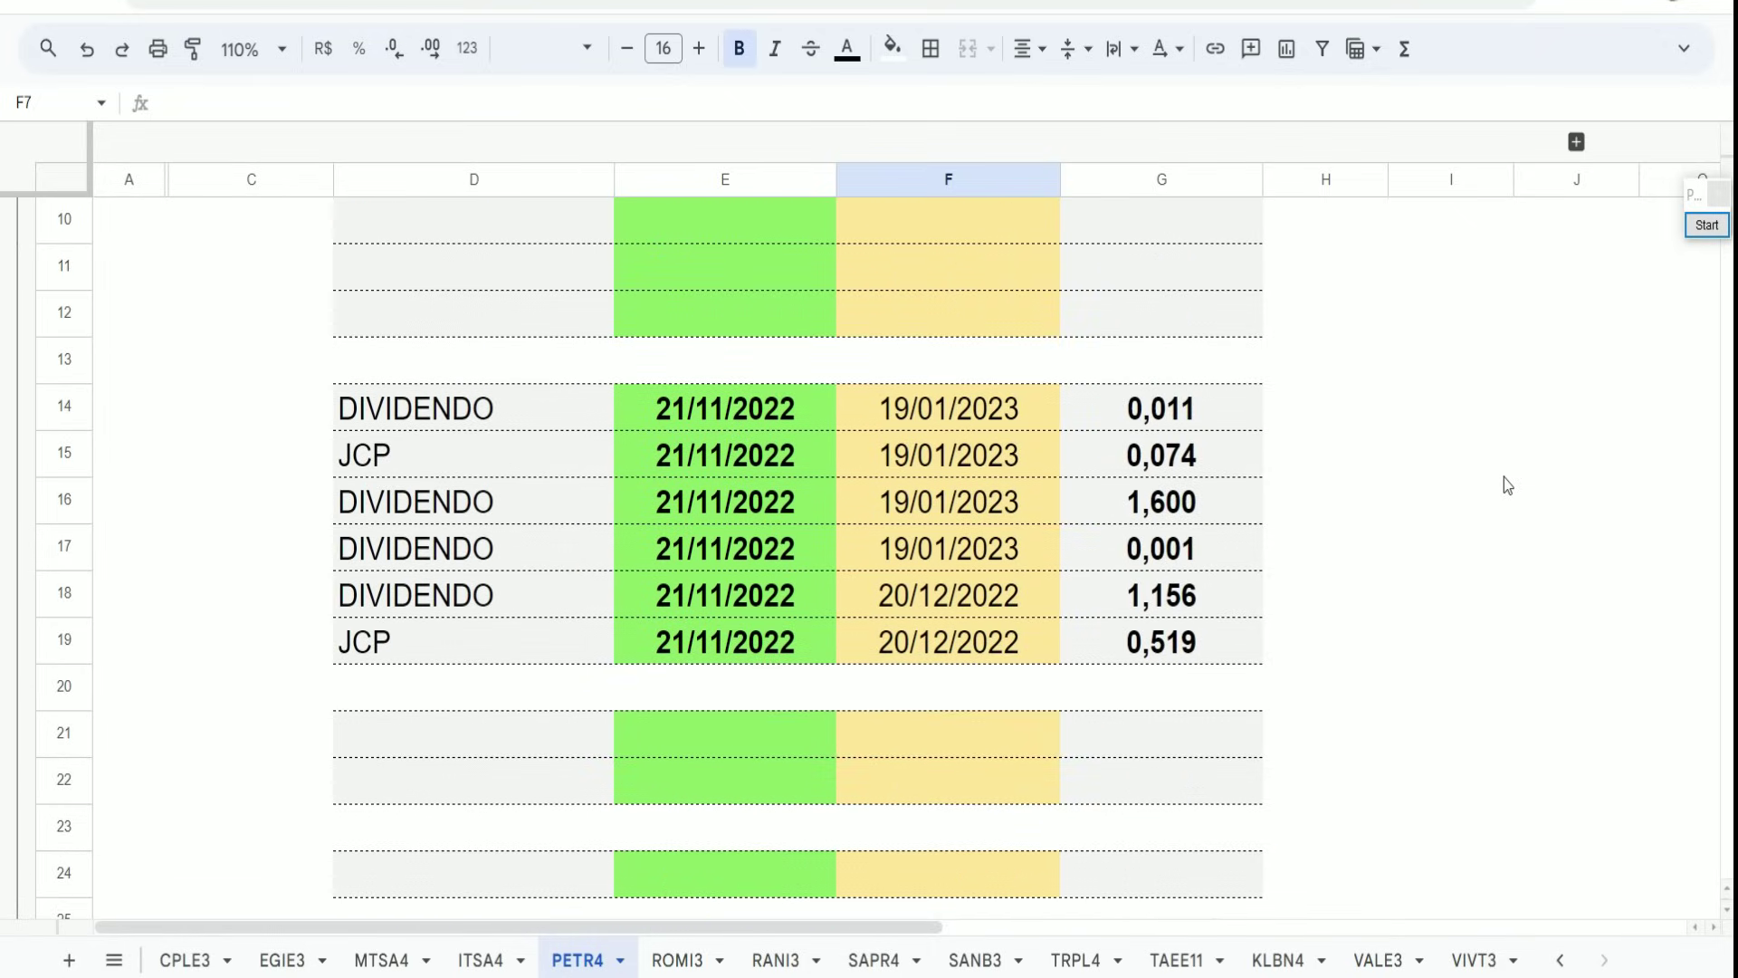
On the PETR4 November slide, box the 2018, 2019 and 2022 POR AÇÃO values and the 2022 YIELD BRUTO in red, and clear the boxes.
click(1696, 227)
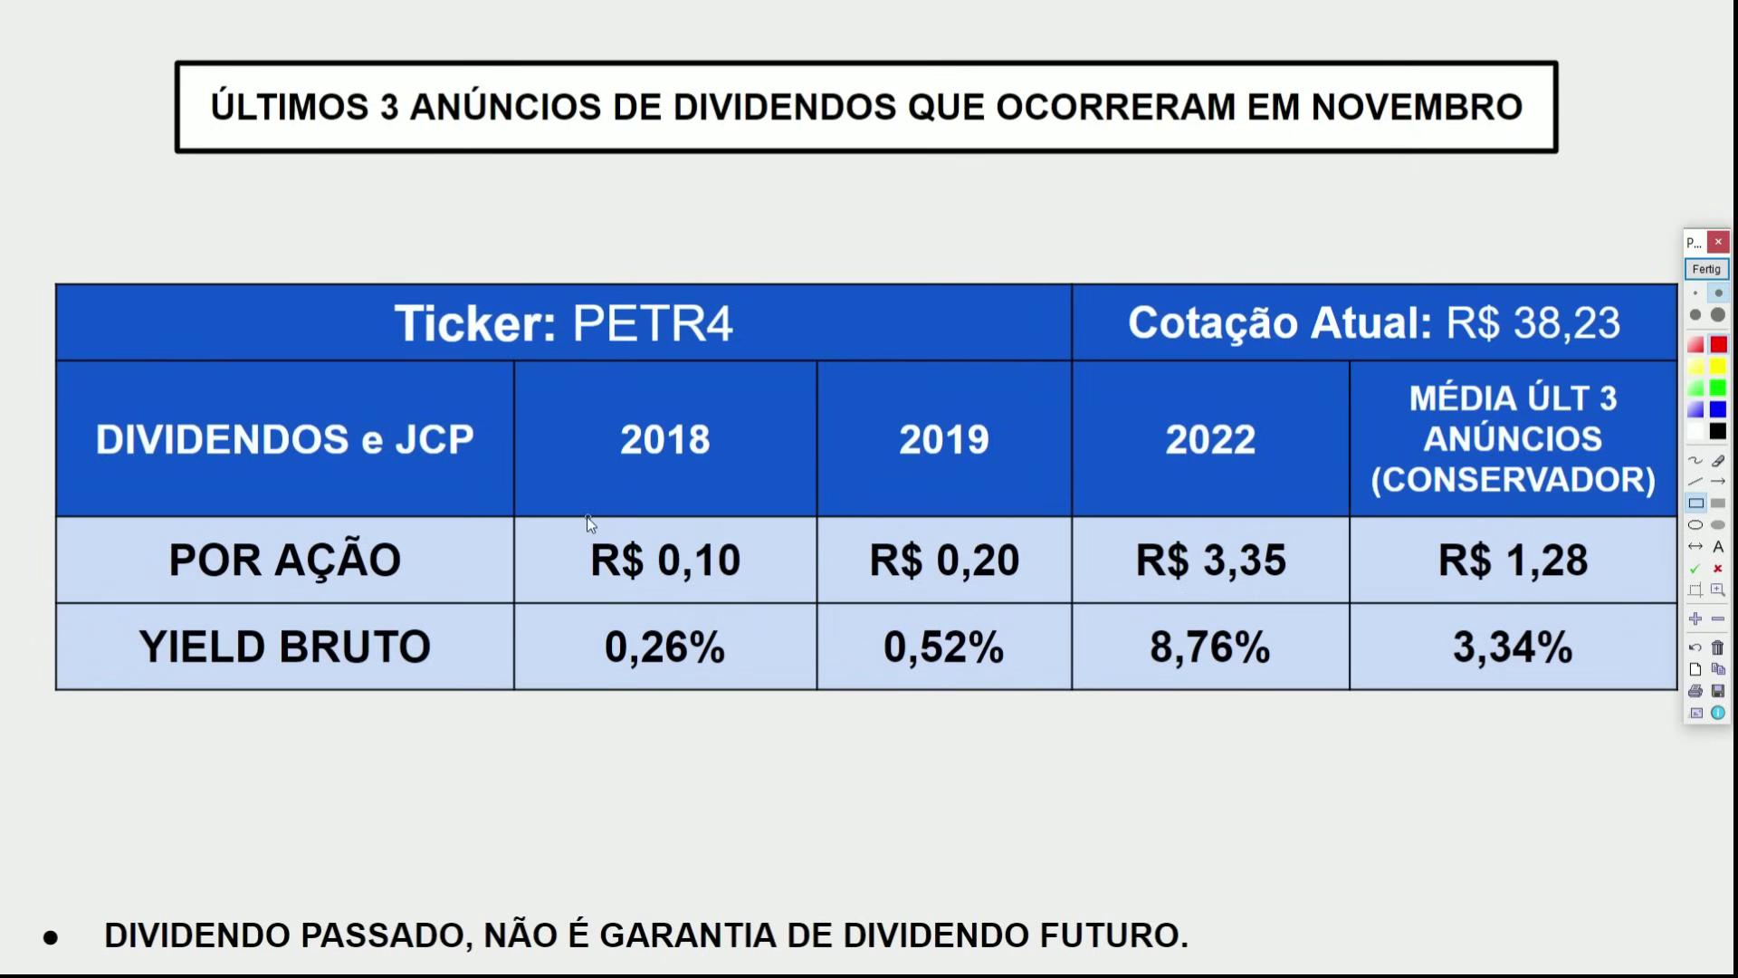
drag(568, 522, 760, 601)
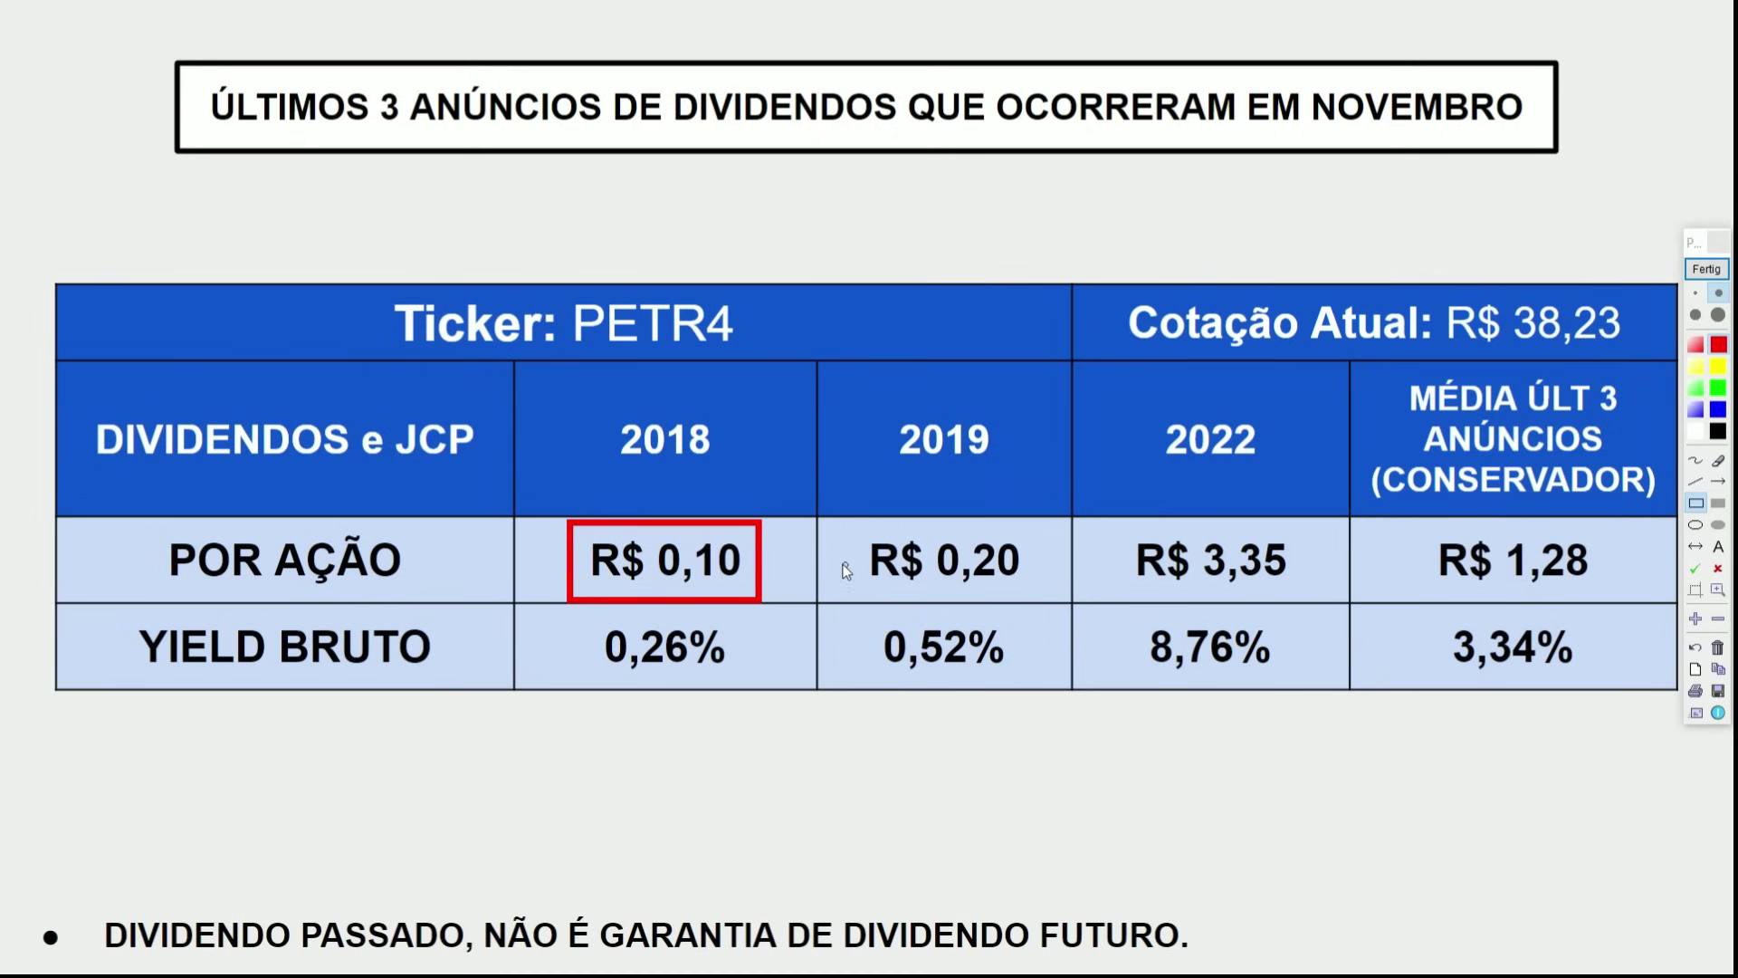
drag(842, 523, 1026, 596)
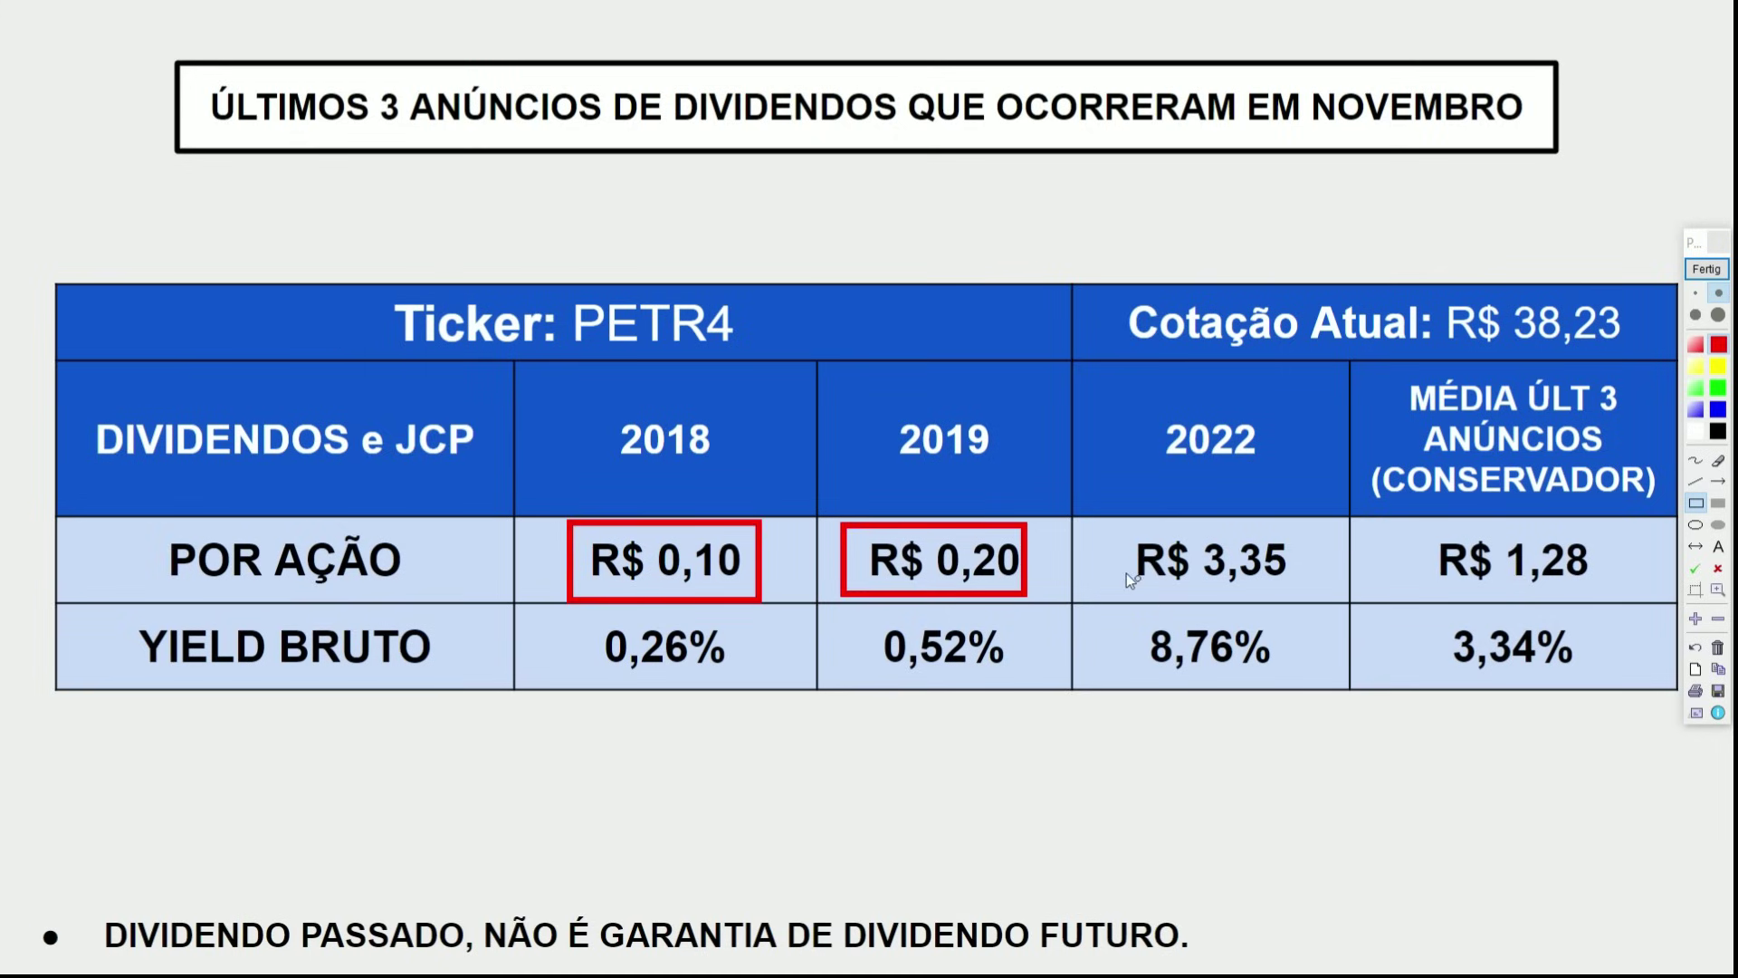
mouse_move(1111, 527)
mouse_down()
mouse_move(1190, 582)
mouse_move(1315, 593)
mouse_up()
mouse_move(1134, 612)
mouse_down()
mouse_move(1295, 704)
mouse_move(1286, 690)
mouse_up()
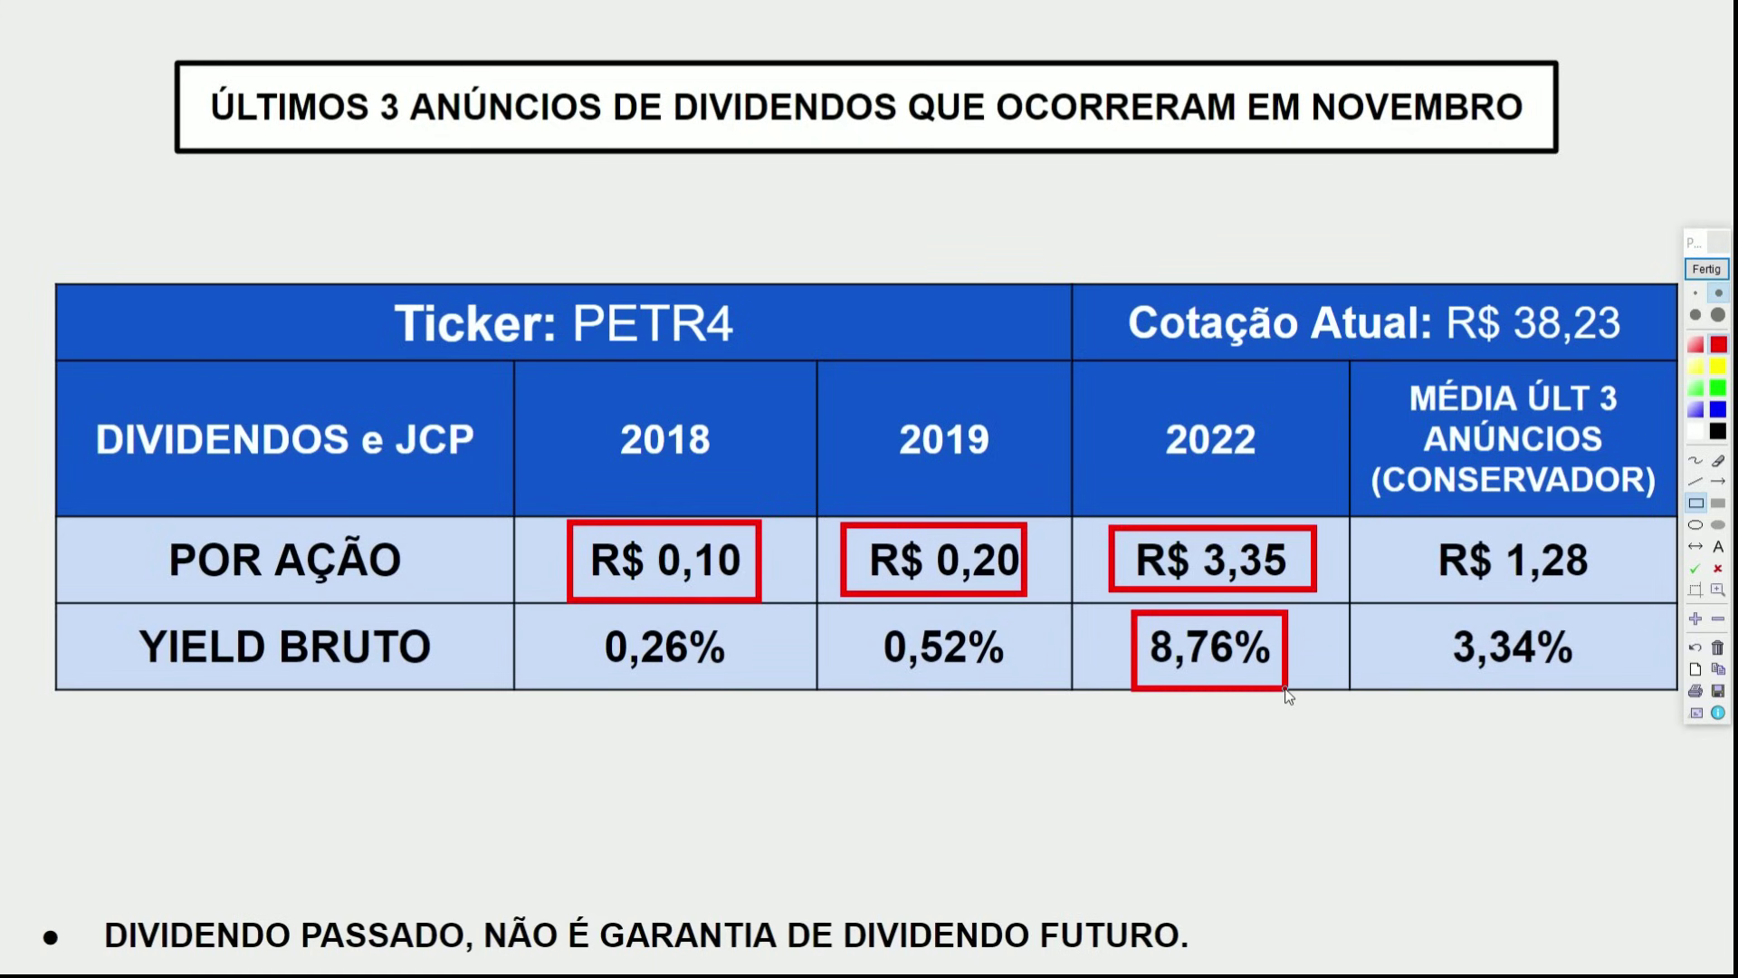
click(1716, 647)
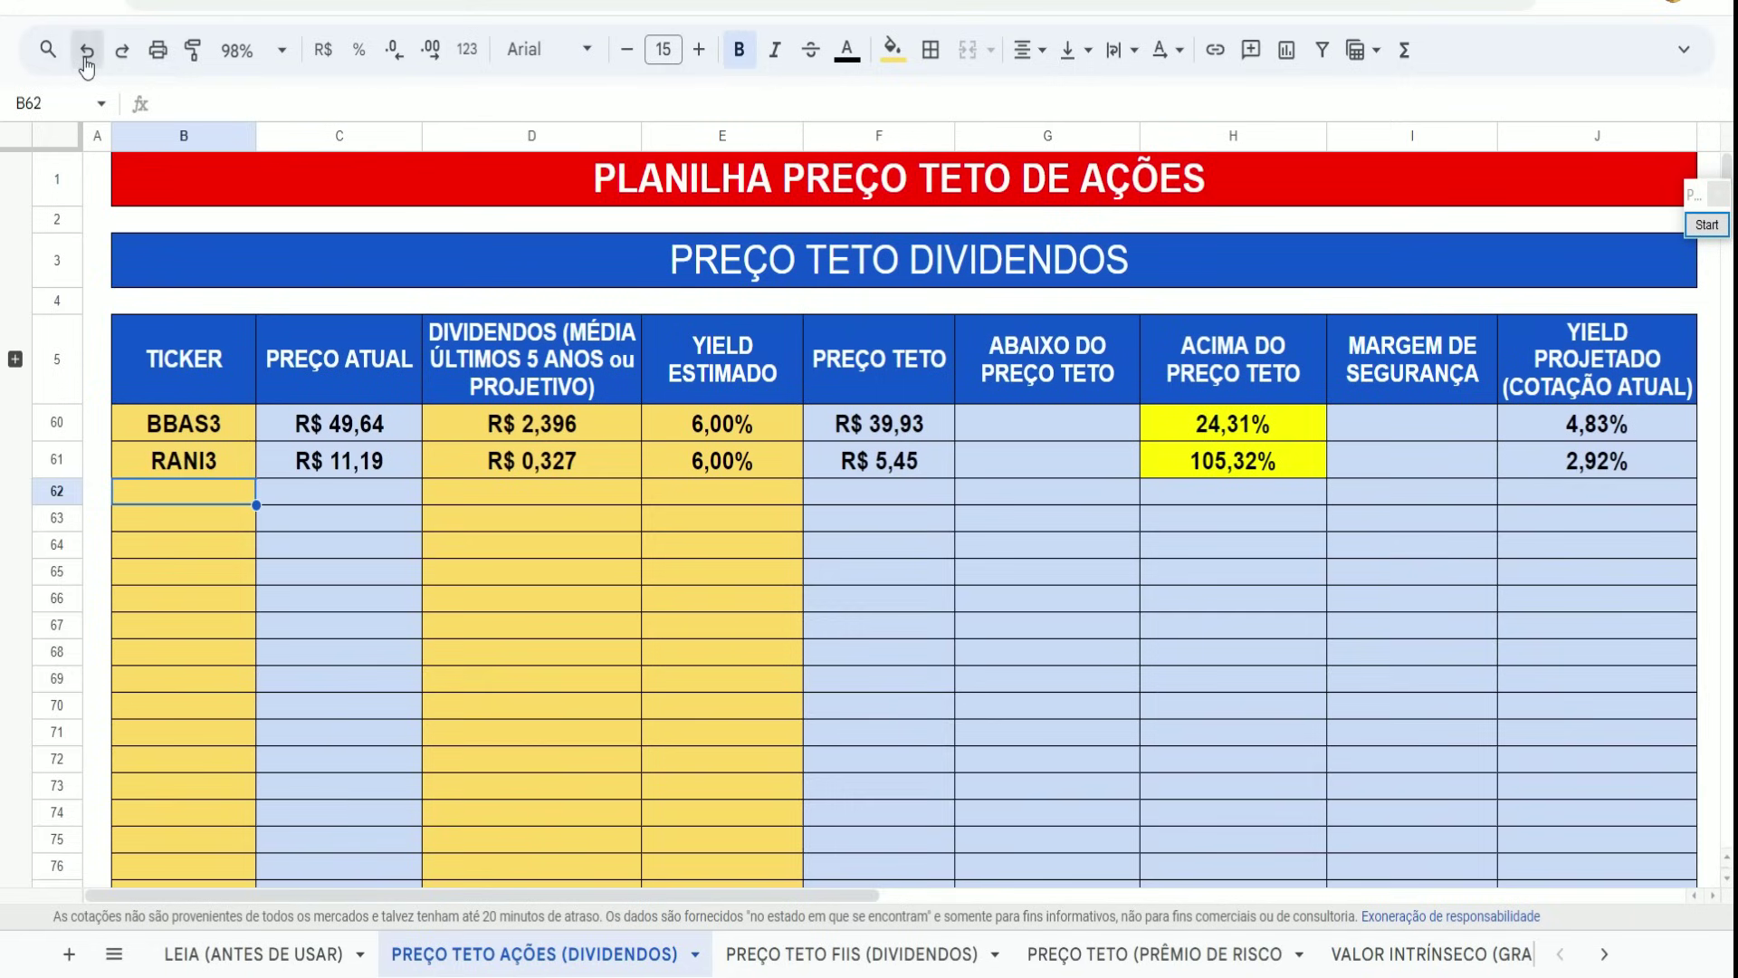
On the PREÇO TETO AÇÕES (DIVIDENDOS) sheet, restore PETR4 in row 62 with dividends 4,85 and yield 6%, and box its MARGEM DE SEGURANÇA and PREÇO TETO.
click(86, 49)
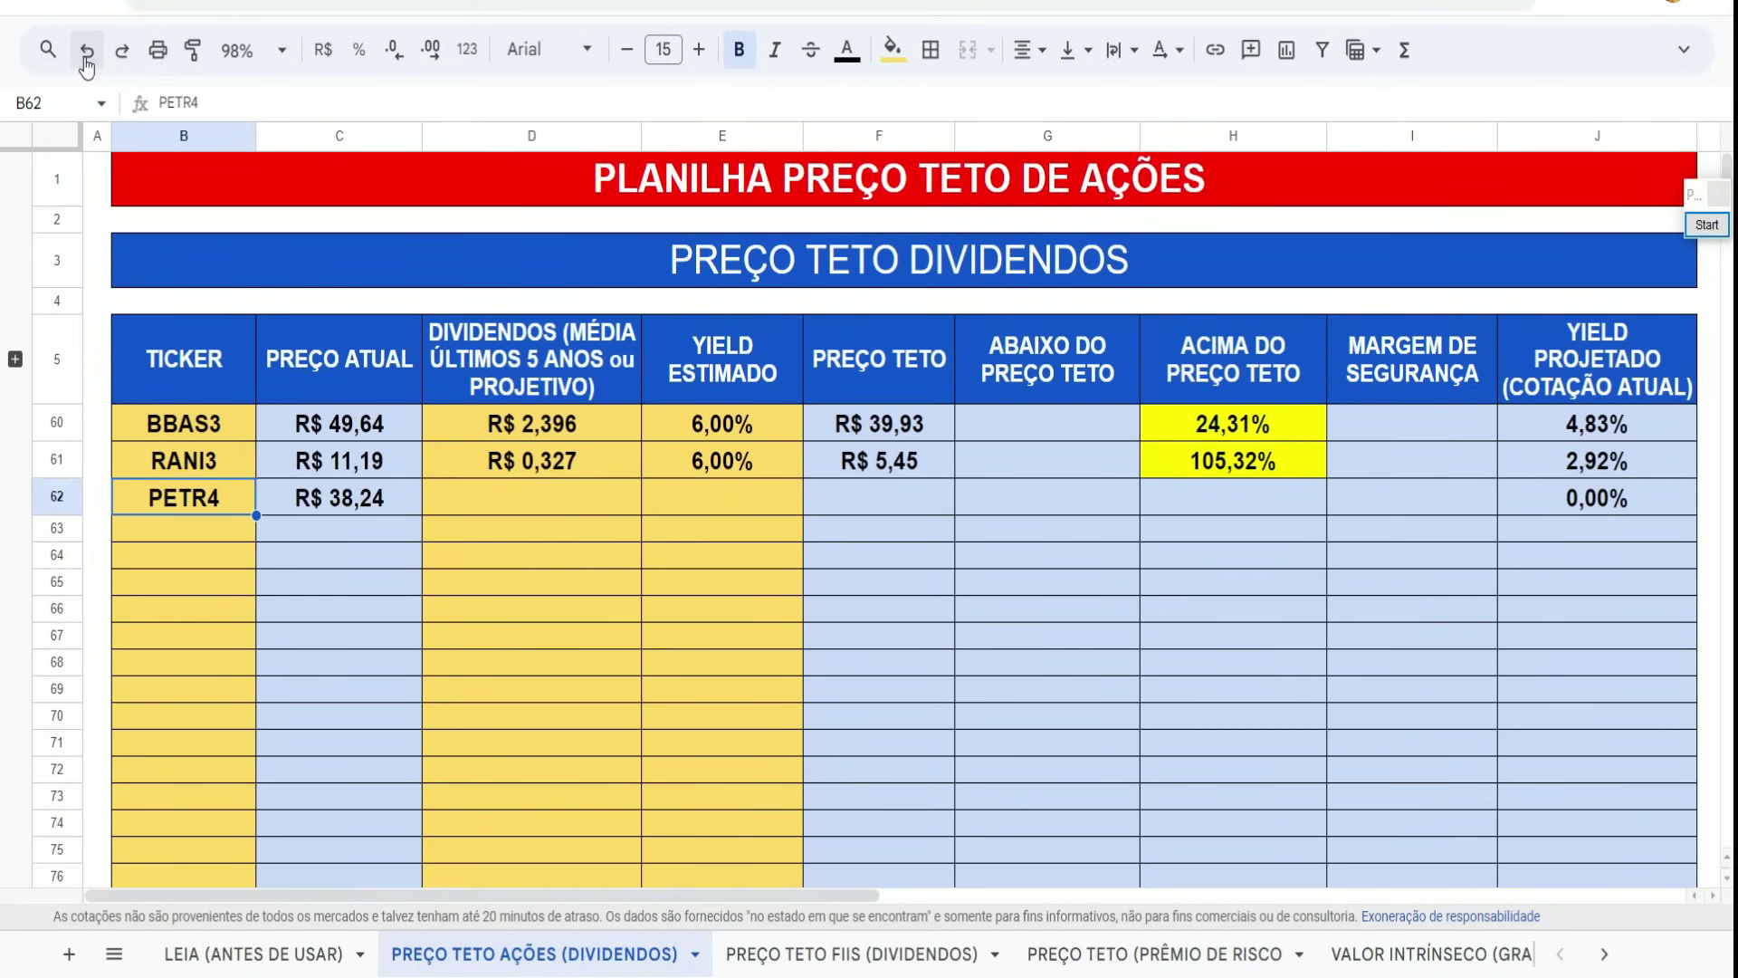
key(ctrl+y)
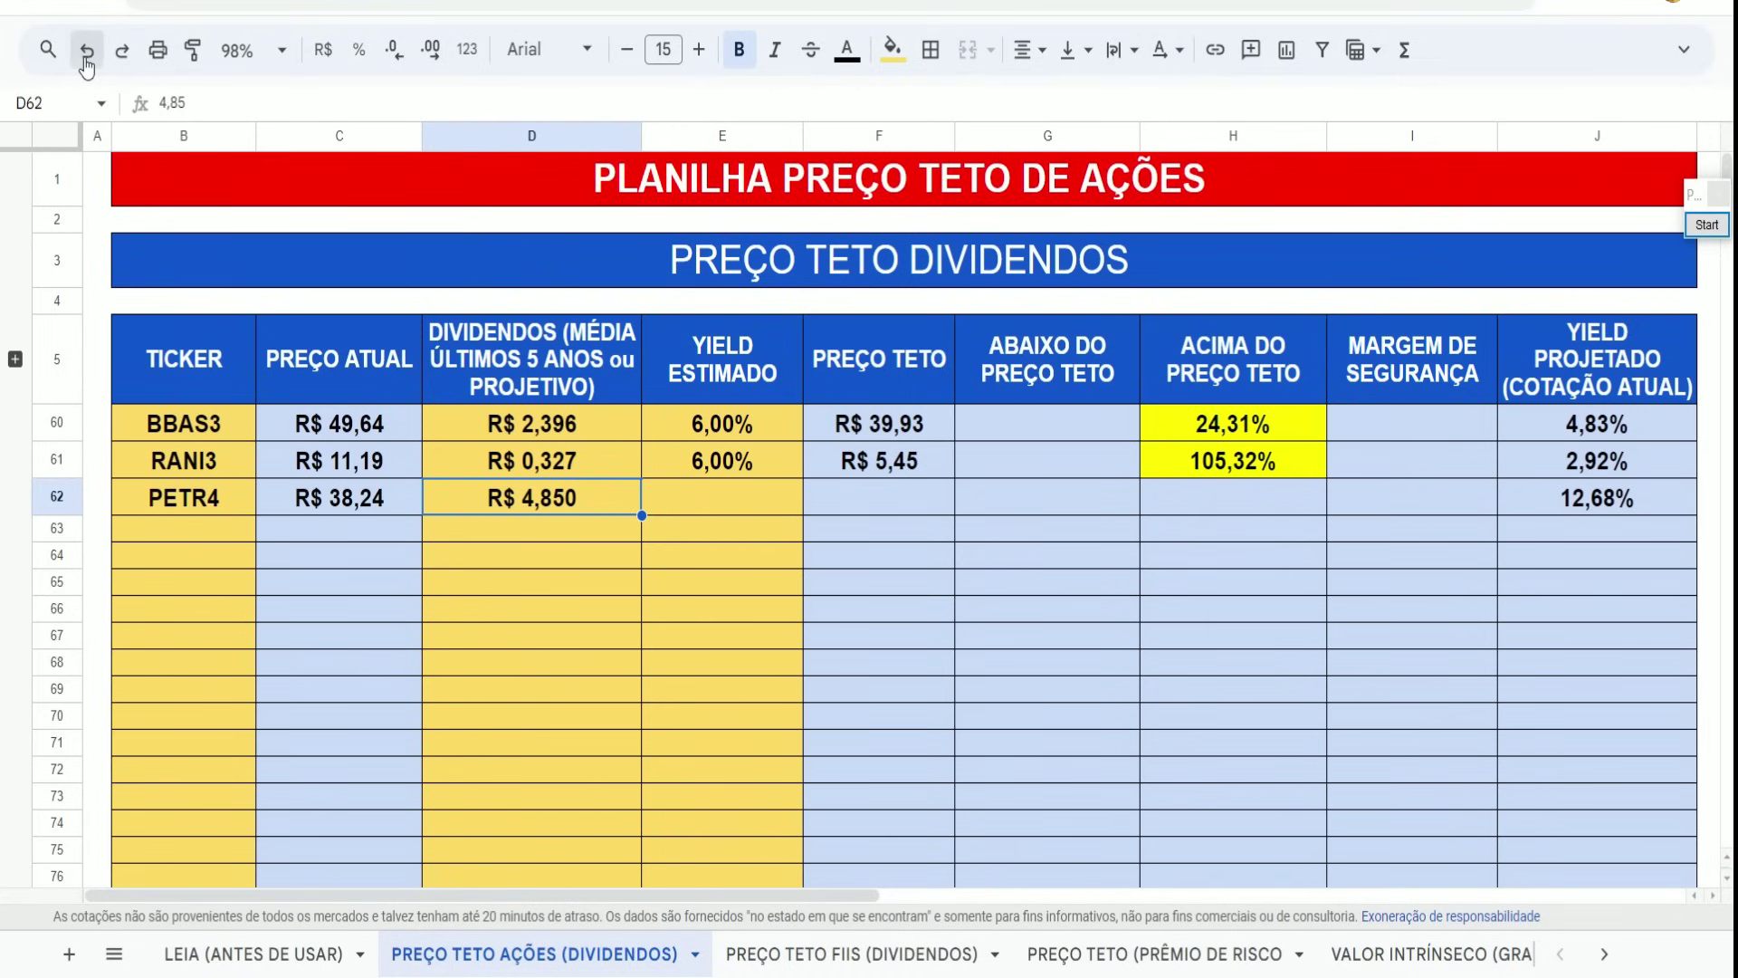
key(ctrl+y)
drag(1369, 469, 1469, 533)
mouse_move(820, 473)
mouse_down()
mouse_move(910, 528)
mouse_move(951, 523)
mouse_up()
click(1707, 225)
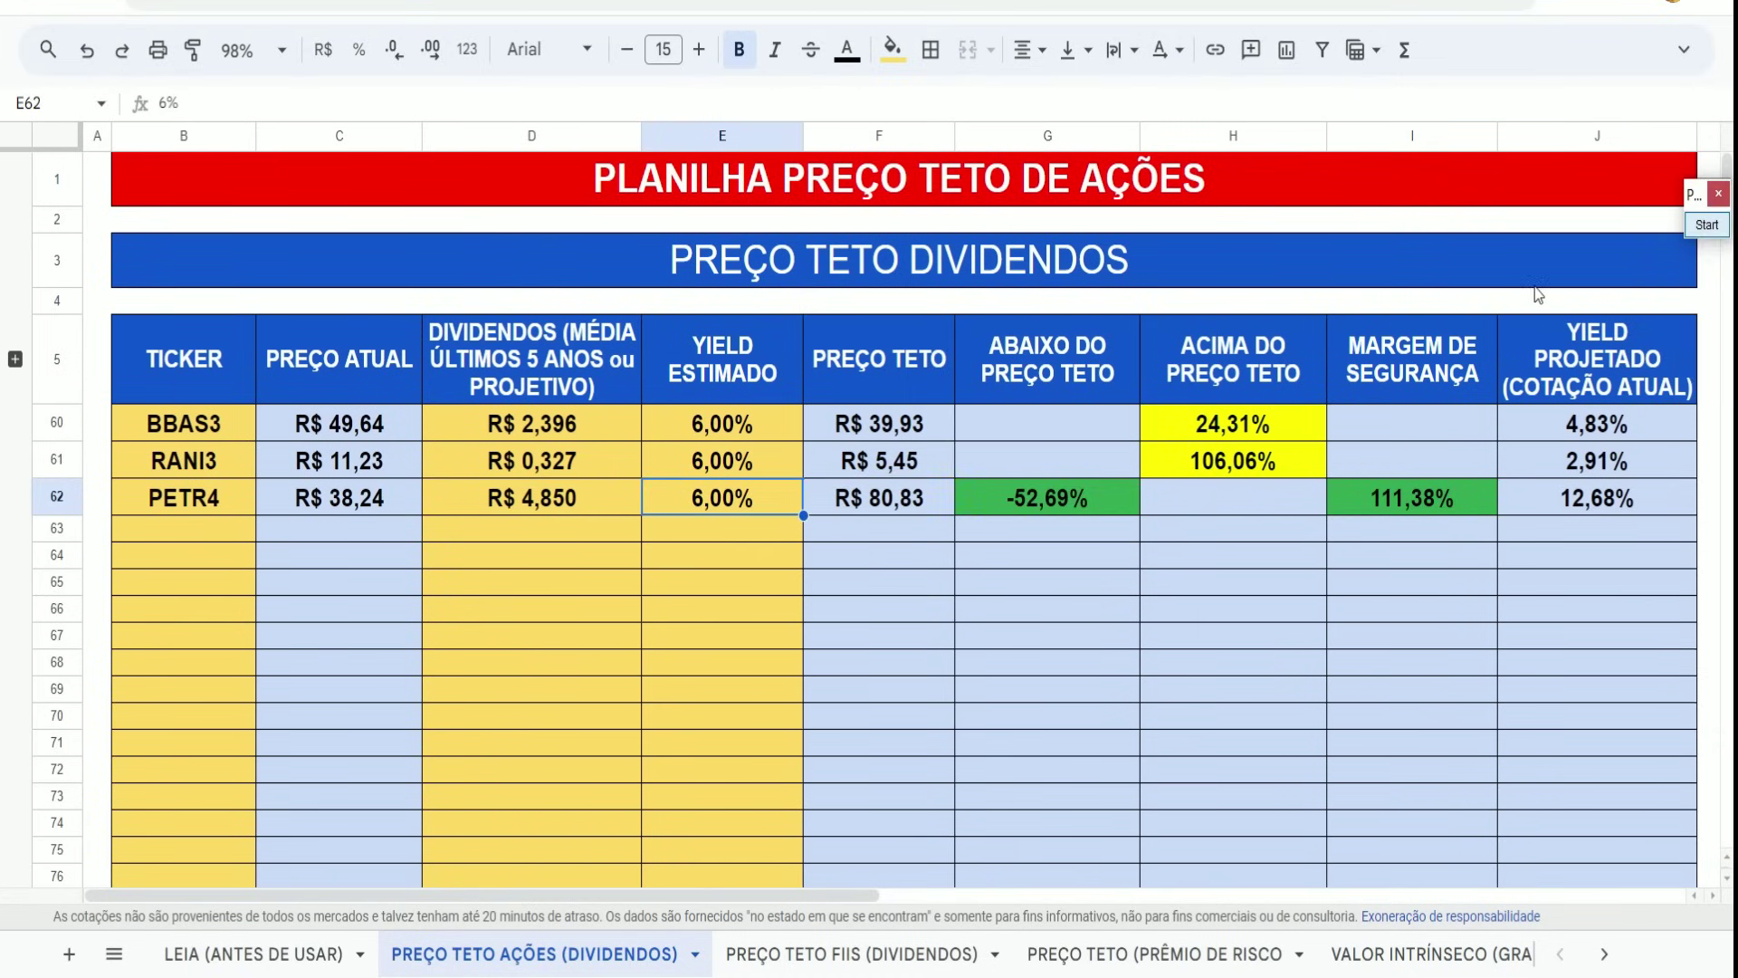
Restore a second PETR4 entry in row 63 with dividends 4,85 and yield 12%, and box its PREÇO TETO and MARGEM DE SEGURANÇA in red.
click(84, 54)
click(85, 55)
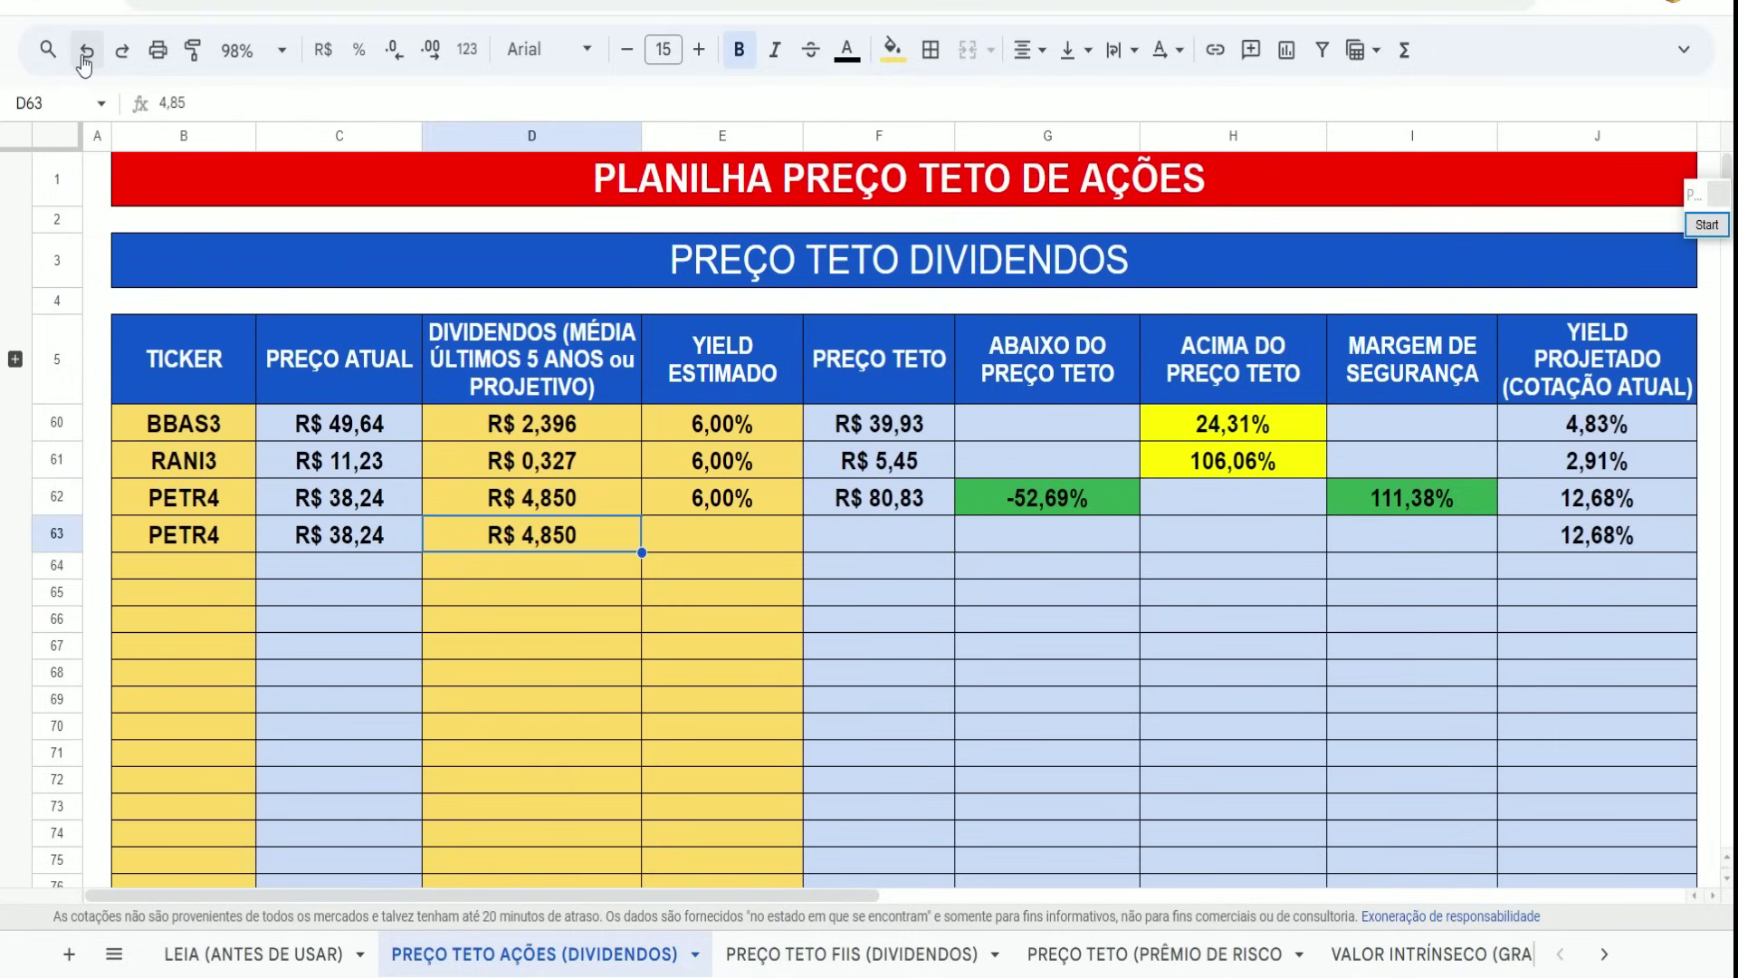
click(84, 55)
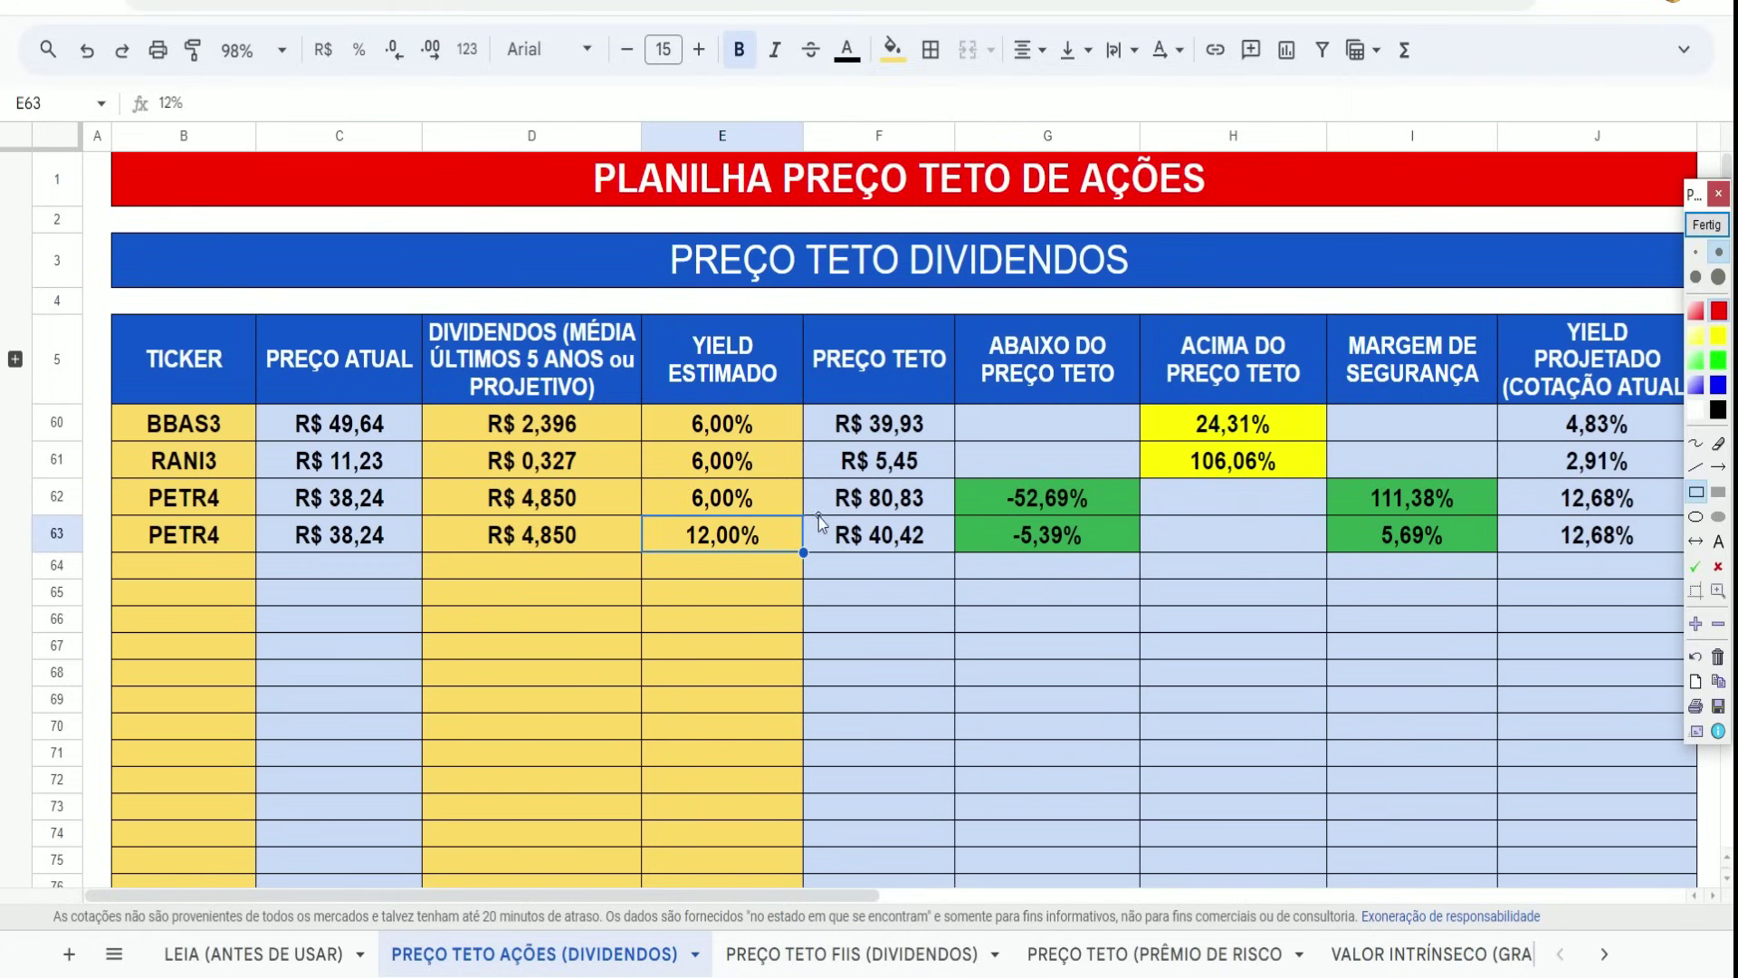
drag(818, 515, 943, 561)
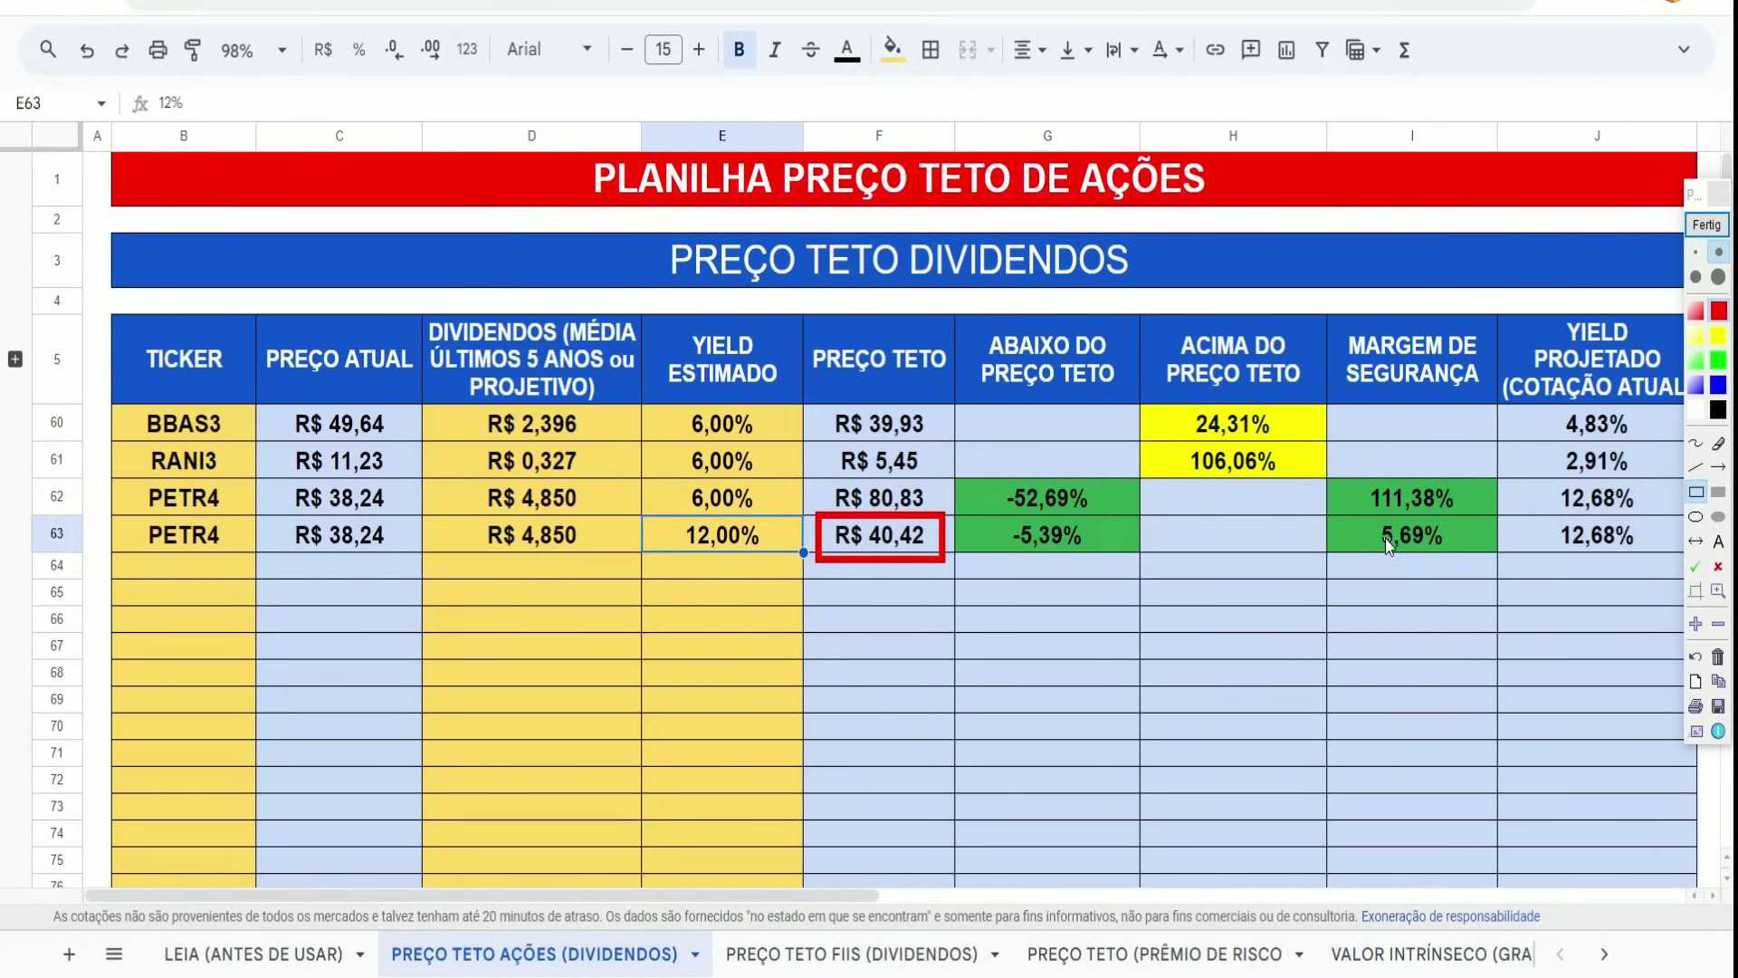
drag(1356, 512, 1455, 562)
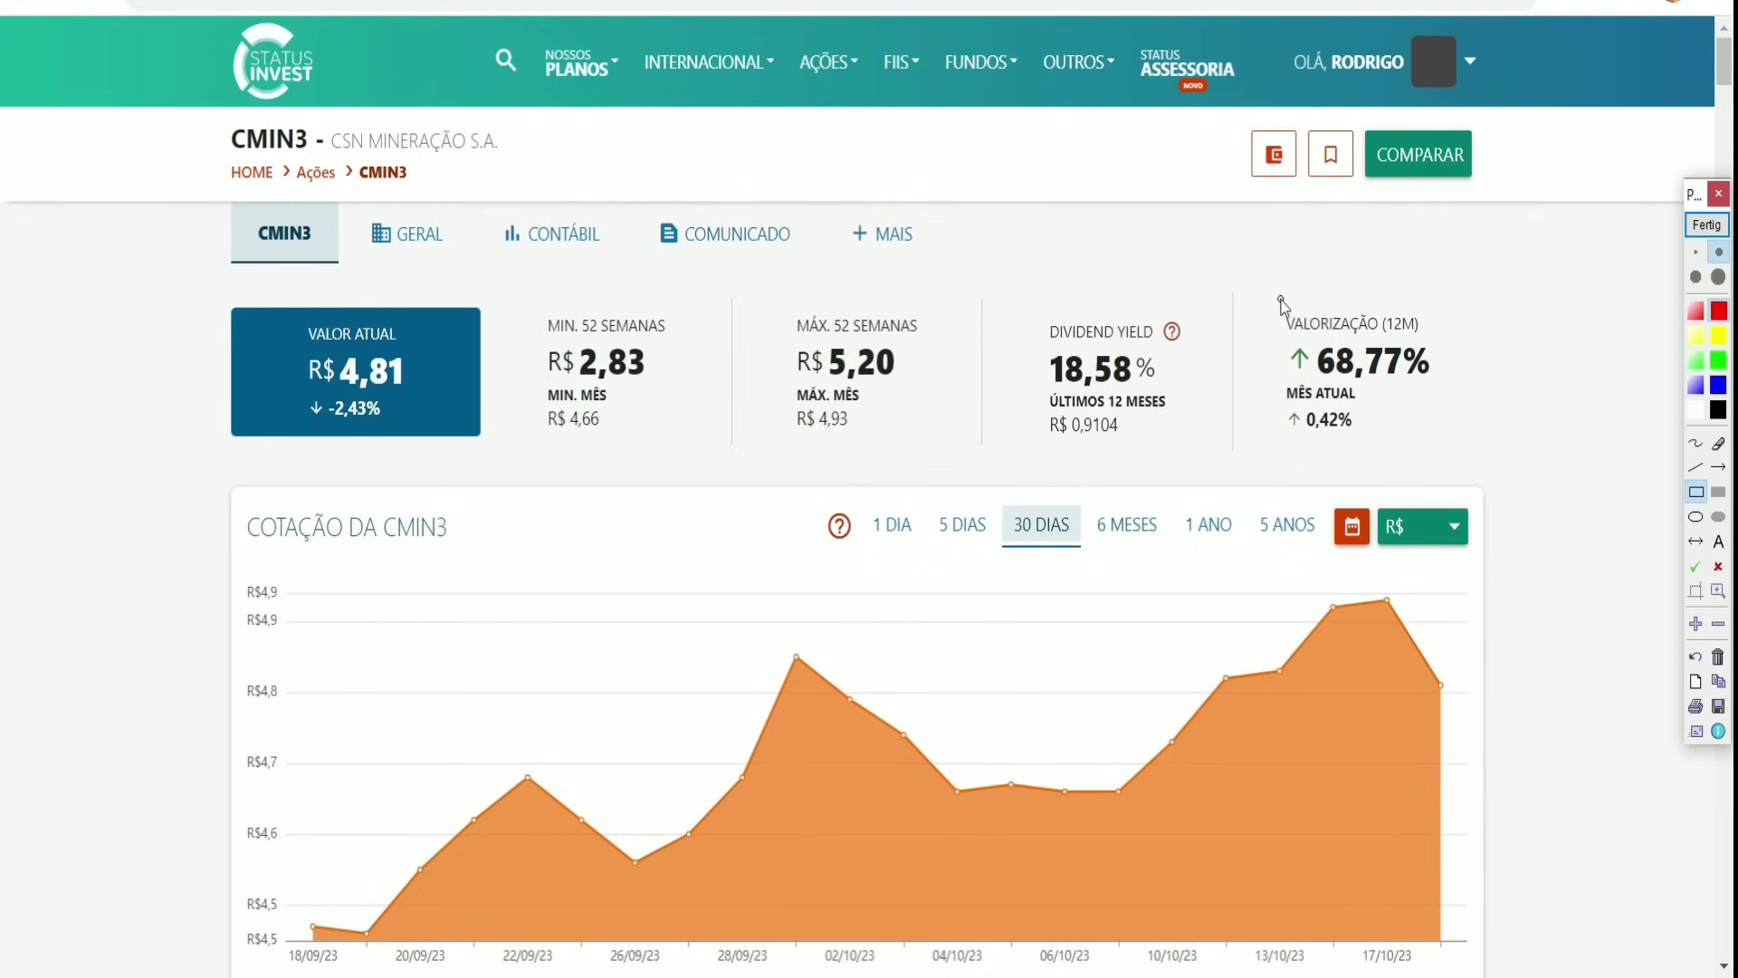
On Status Invest's CMIN3 page, box VALORIZAÇÃO (12M) and DIVIDEND YIELD in red, replace those boxes with one around the company name, and end the annotation.
mouse_move(1257, 289)
mouse_down()
mouse_move(1401, 440)
mouse_move(1454, 460)
mouse_up()
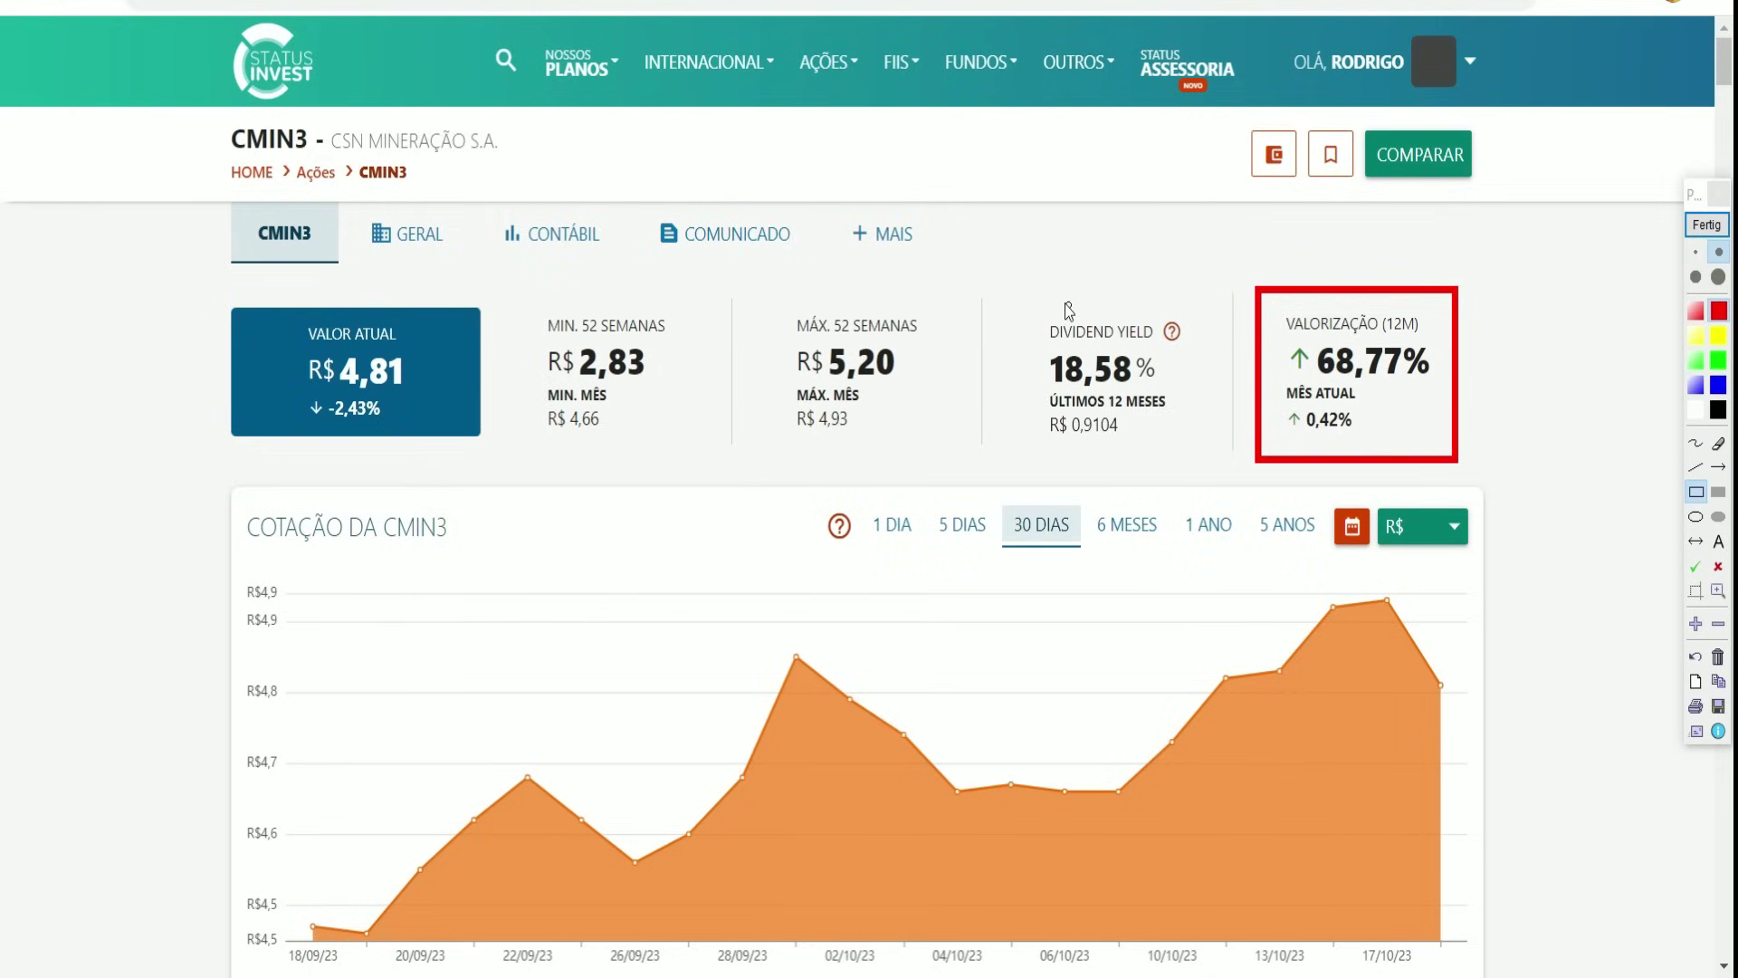
mouse_move(1016, 297)
mouse_down()
mouse_move(1170, 471)
mouse_move(1198, 471)
mouse_up()
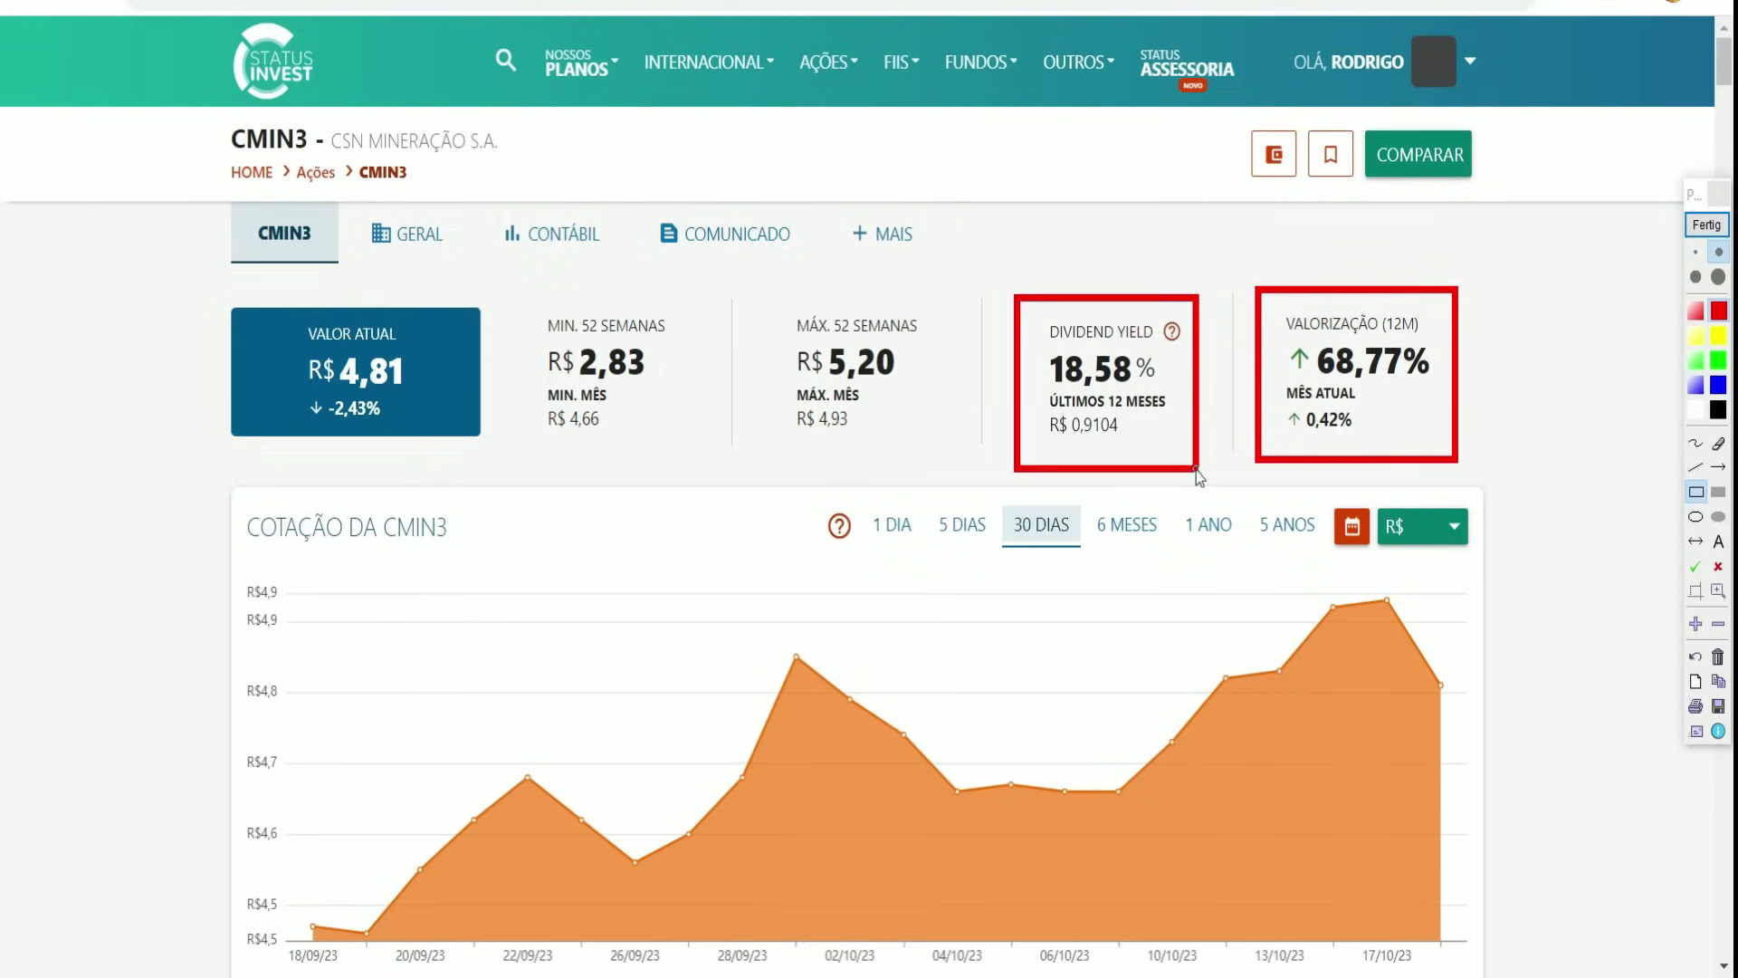
click(1717, 657)
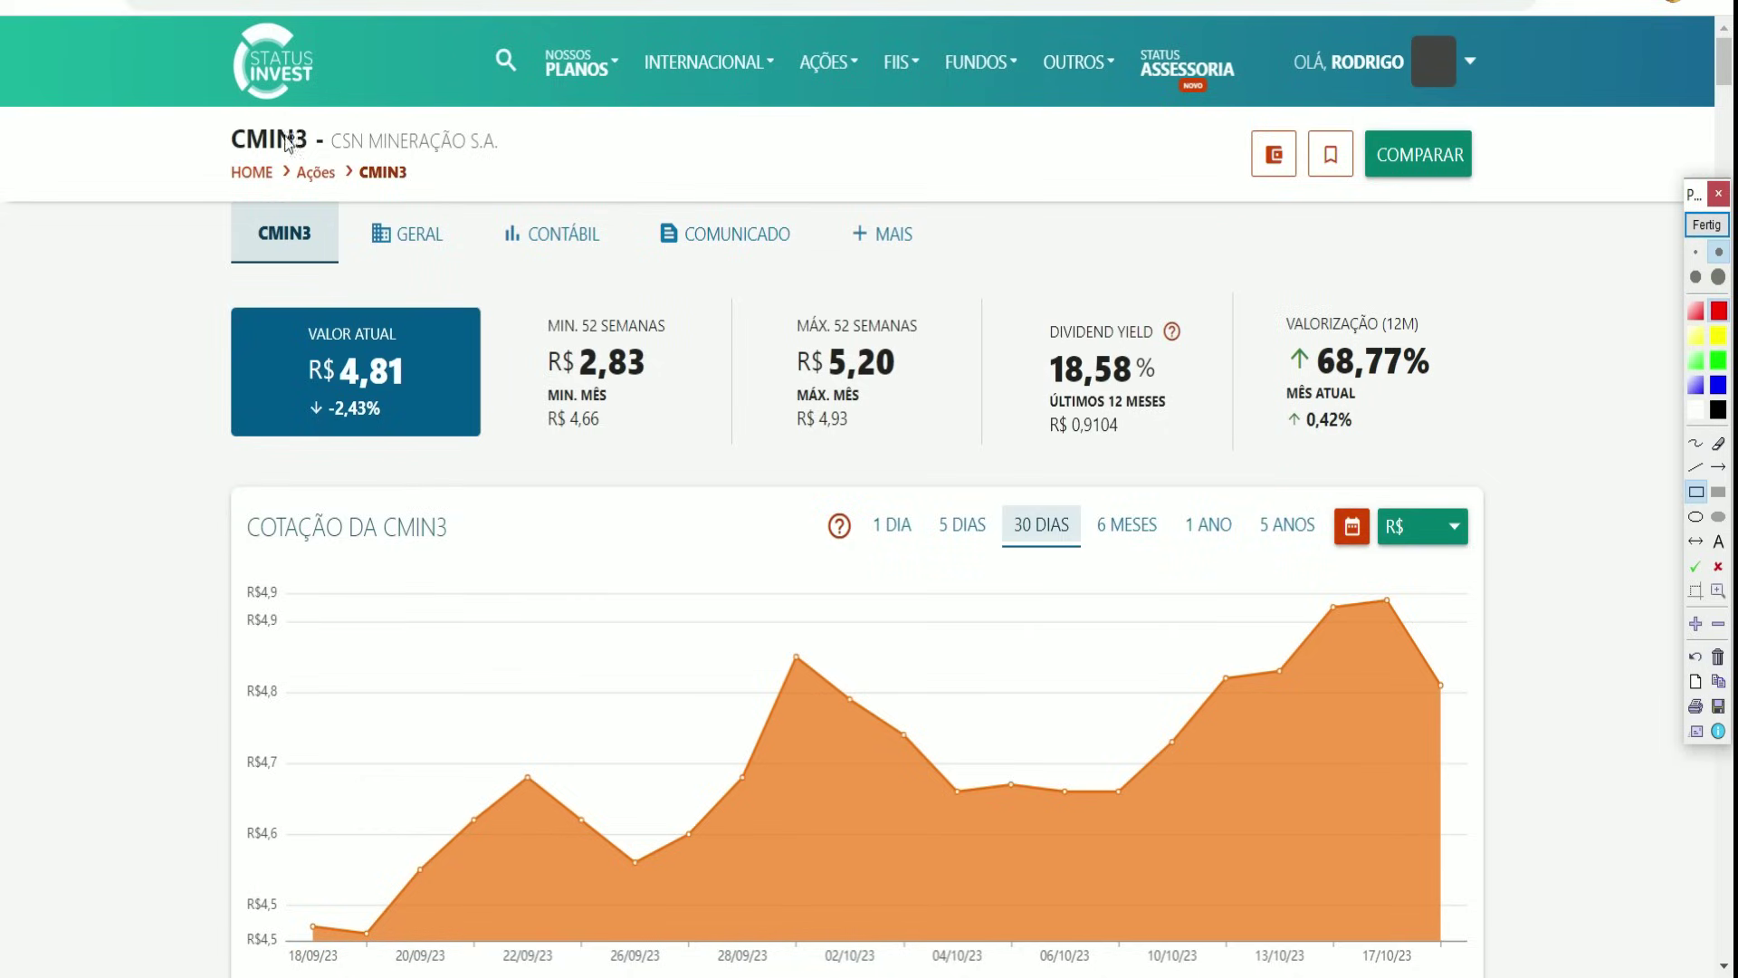
mouse_move(218, 109)
mouse_down()
mouse_move(370, 168)
mouse_move(514, 168)
mouse_up()
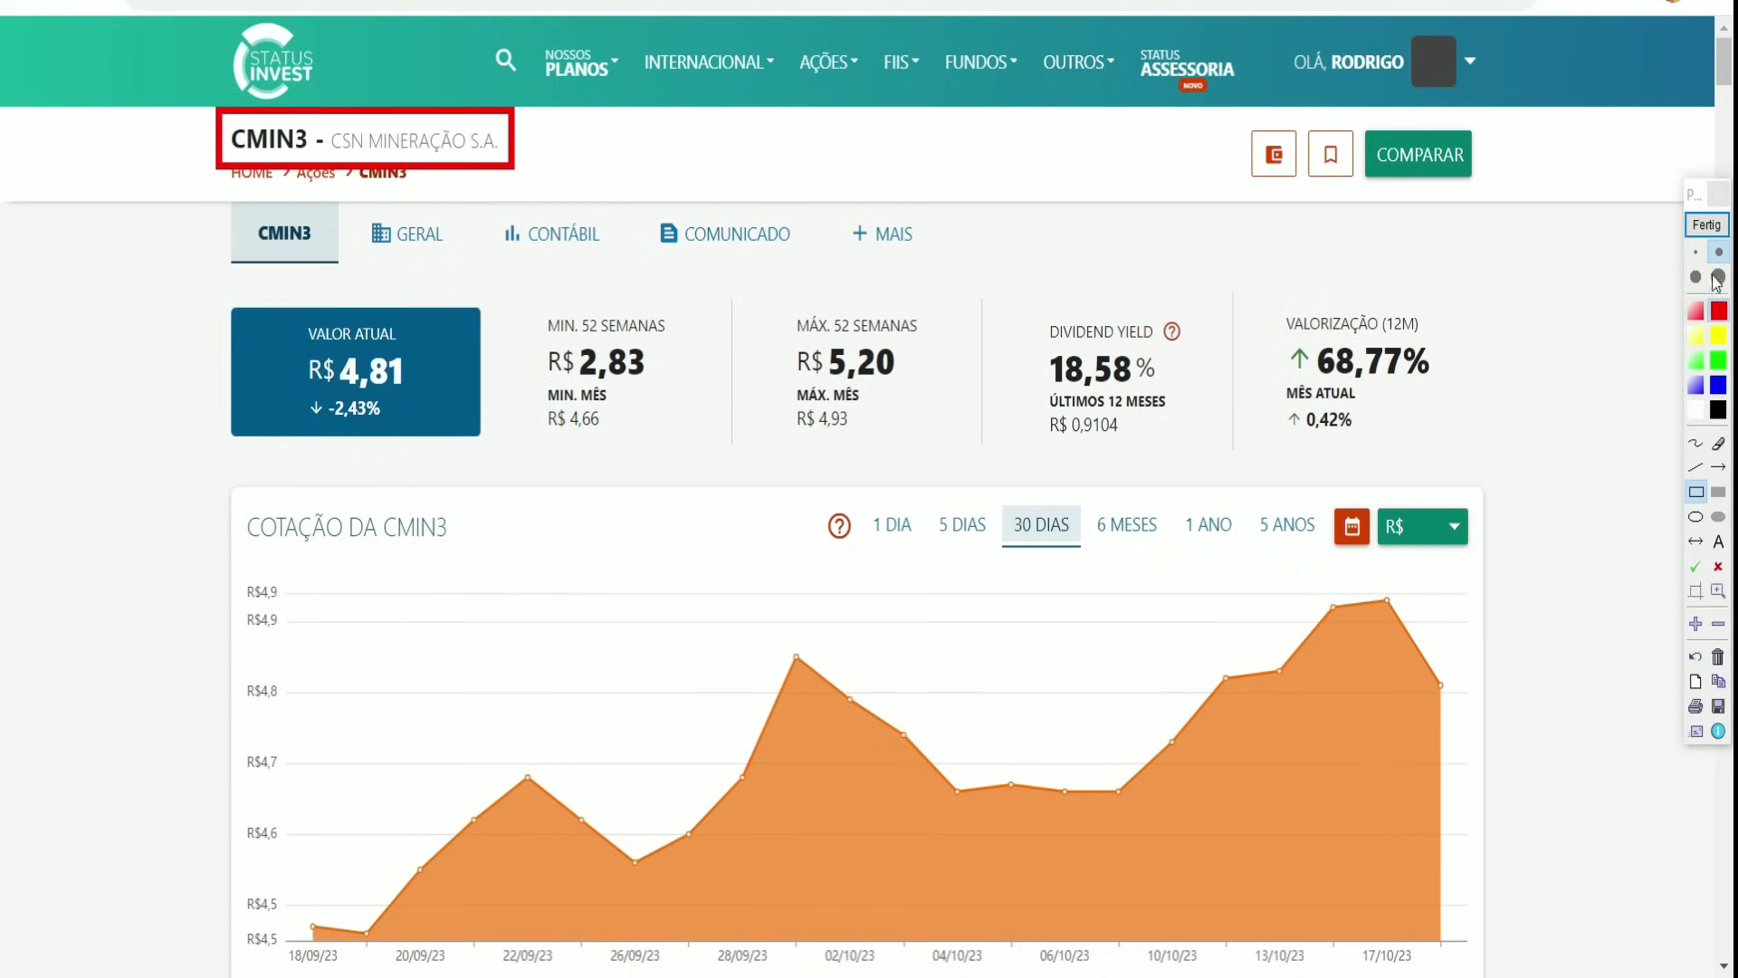
click(1708, 224)
On the spreadsheet's CMIN3 sheet, expand the HISTÓRICO DE DIVIDENDOS group, box MÉDIA DE 3 ANÚNCIO in row 19, and end the annotation.
click(18, 376)
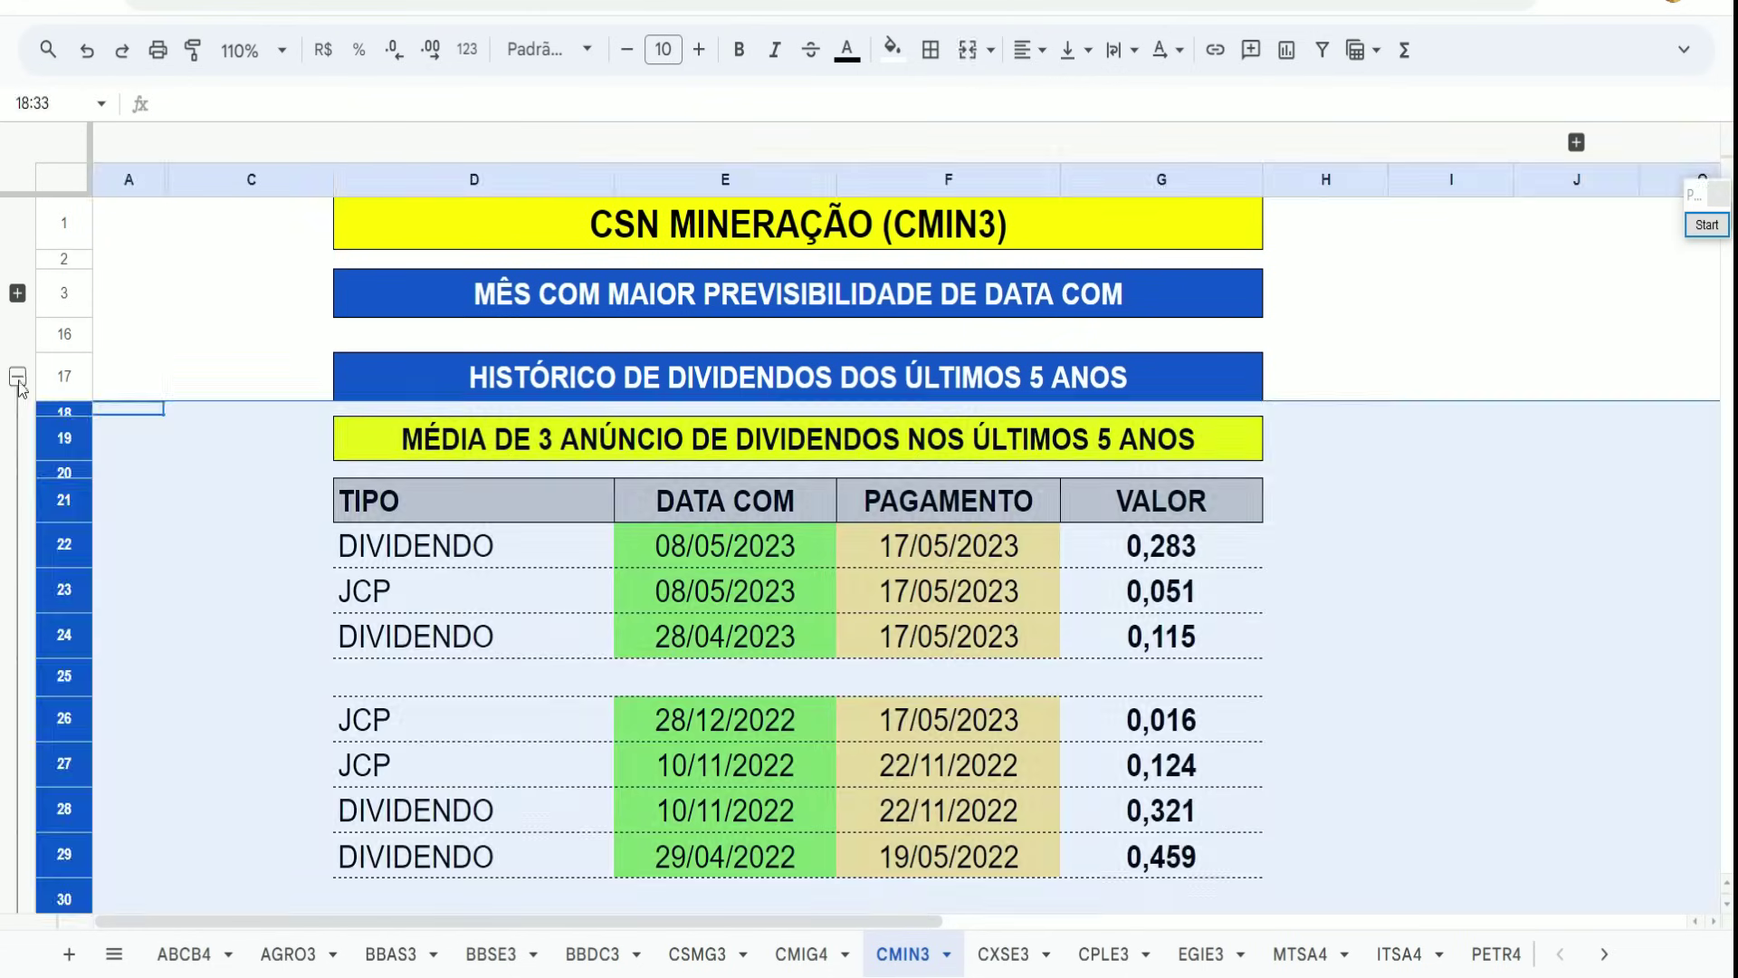
click(1709, 231)
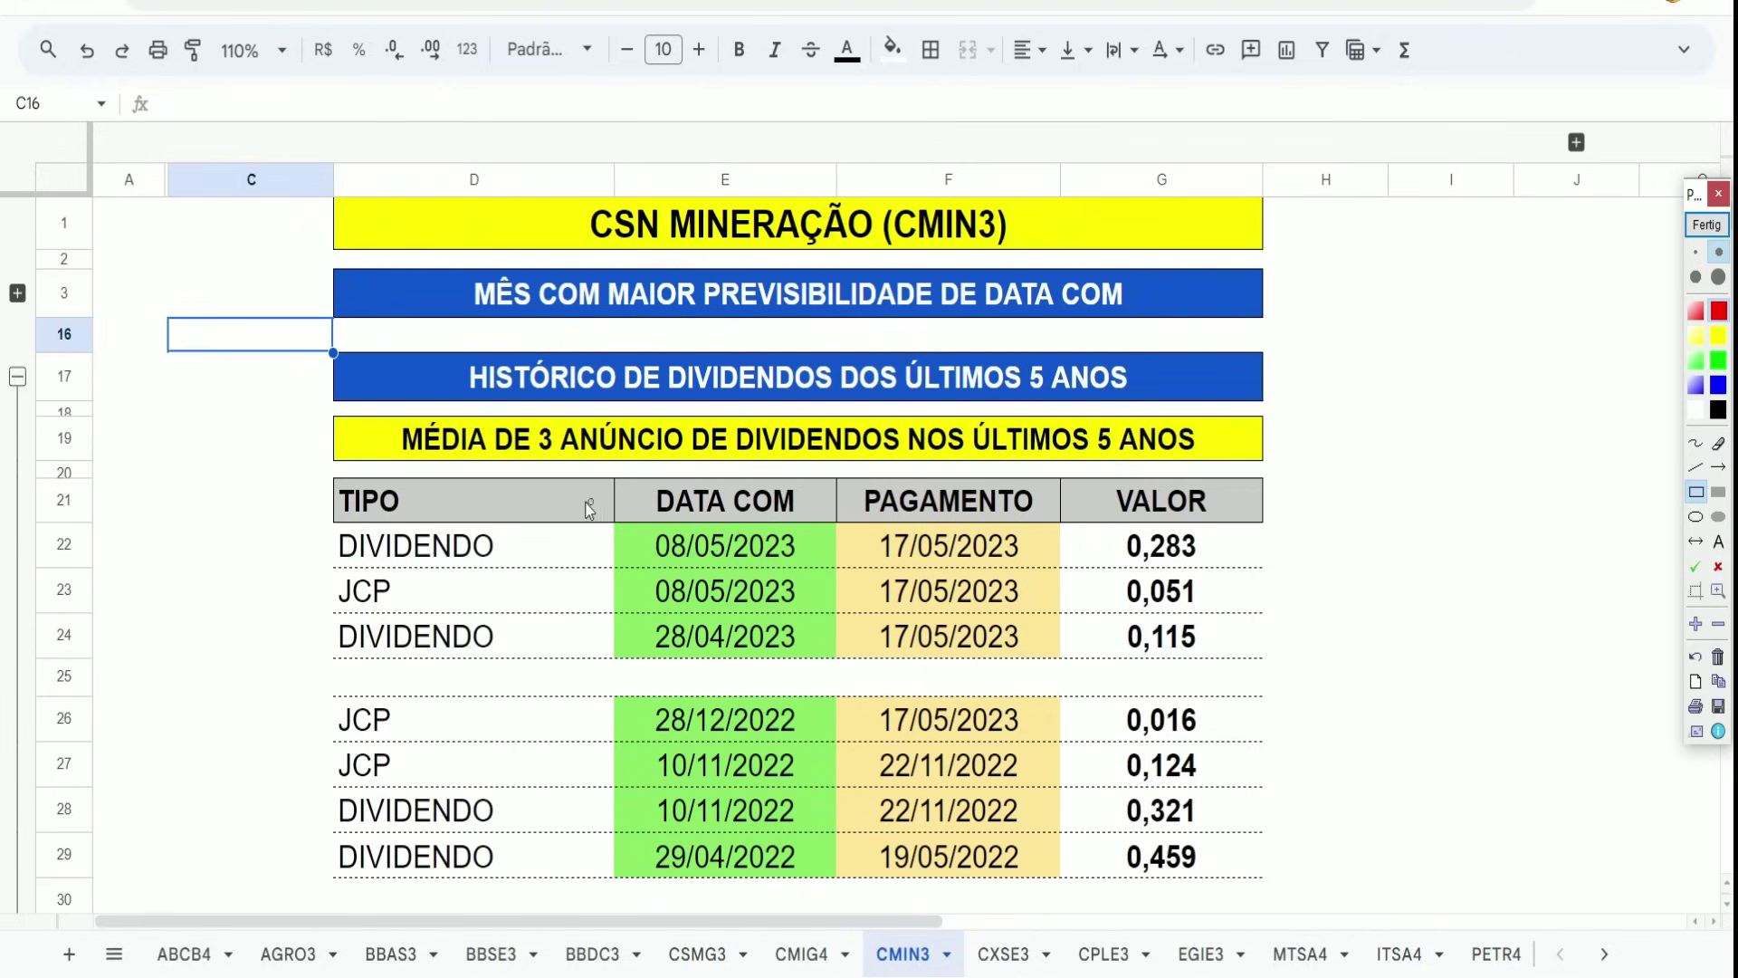
mouse_move(388, 412)
mouse_down()
mouse_move(504, 455)
mouse_move(695, 471)
mouse_up()
click(1708, 225)
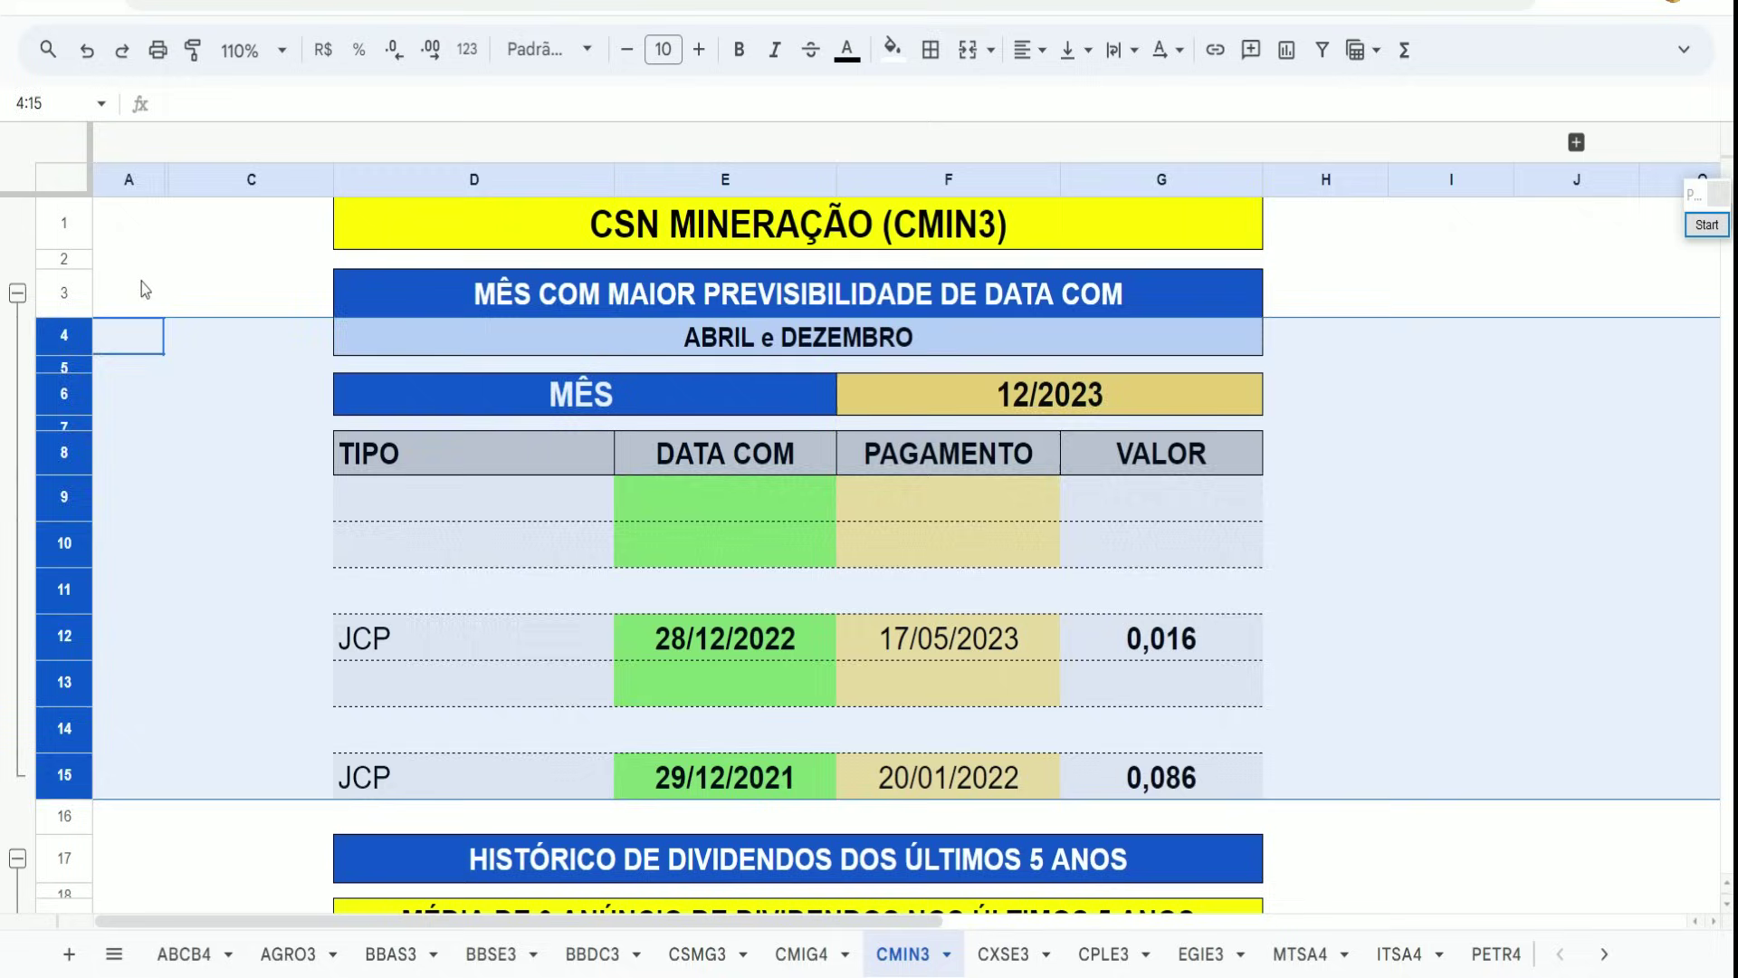
Expand CMIN3's MÊS COM MAIOR PREVISIBILIDADE DE DATA COM group, box the month list in row 4, and end the annotation.
click(17, 293)
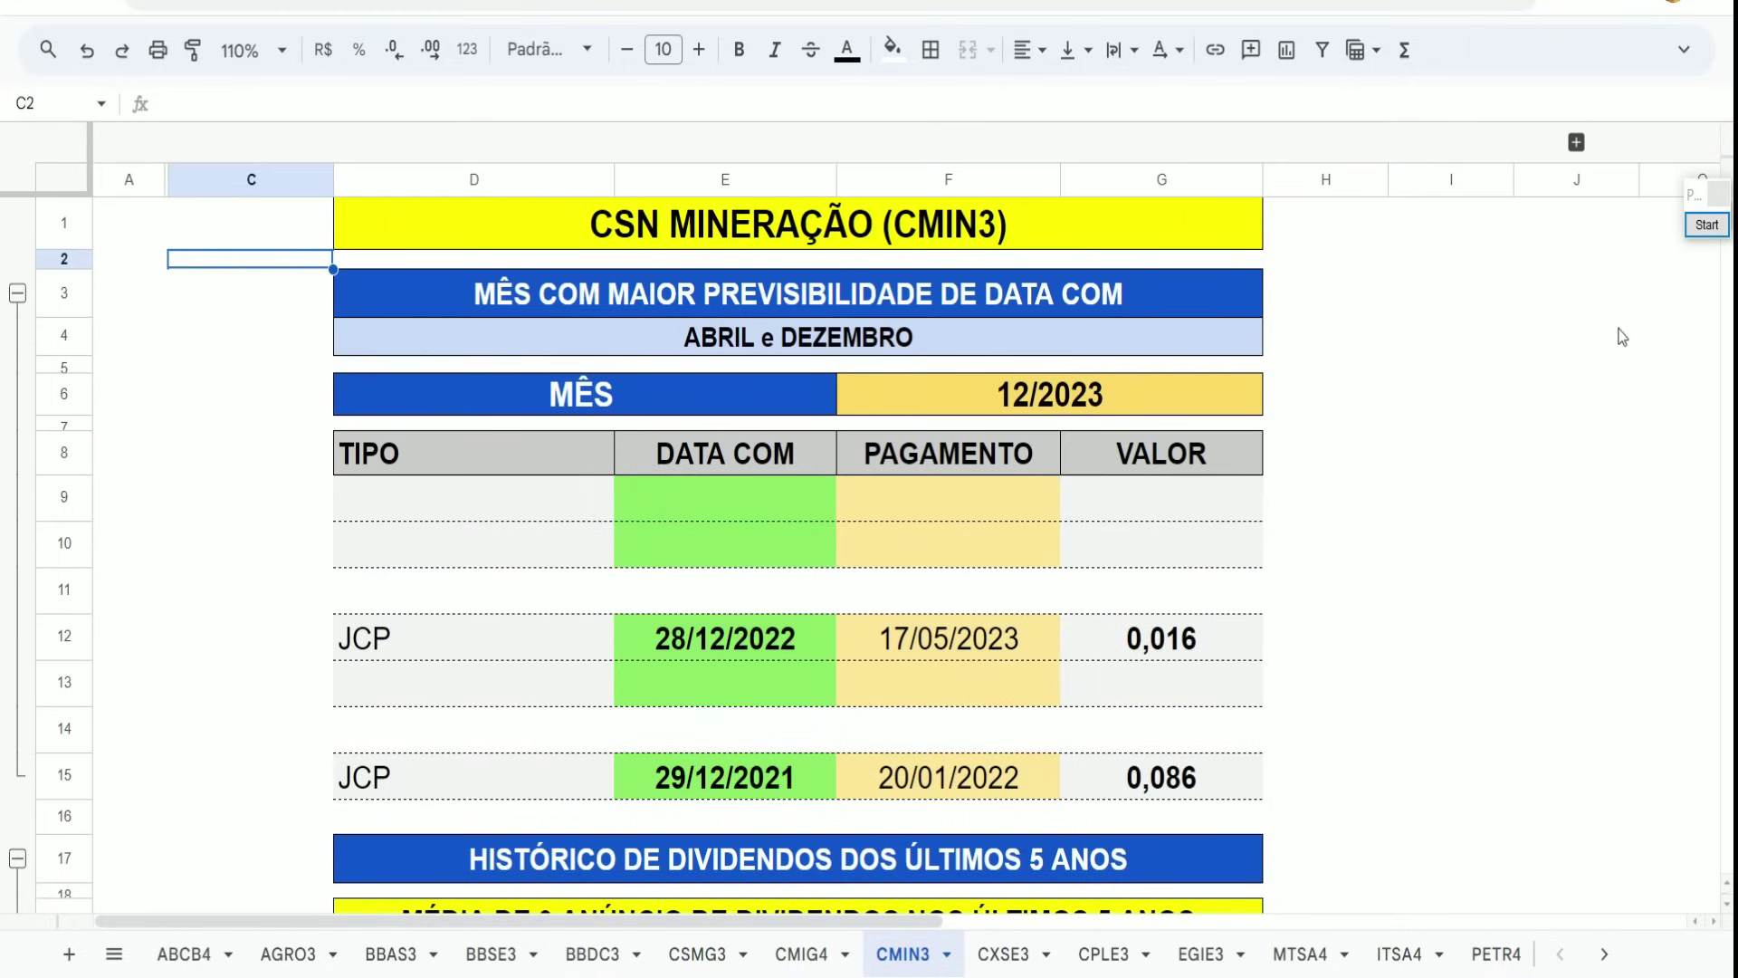
click(1707, 225)
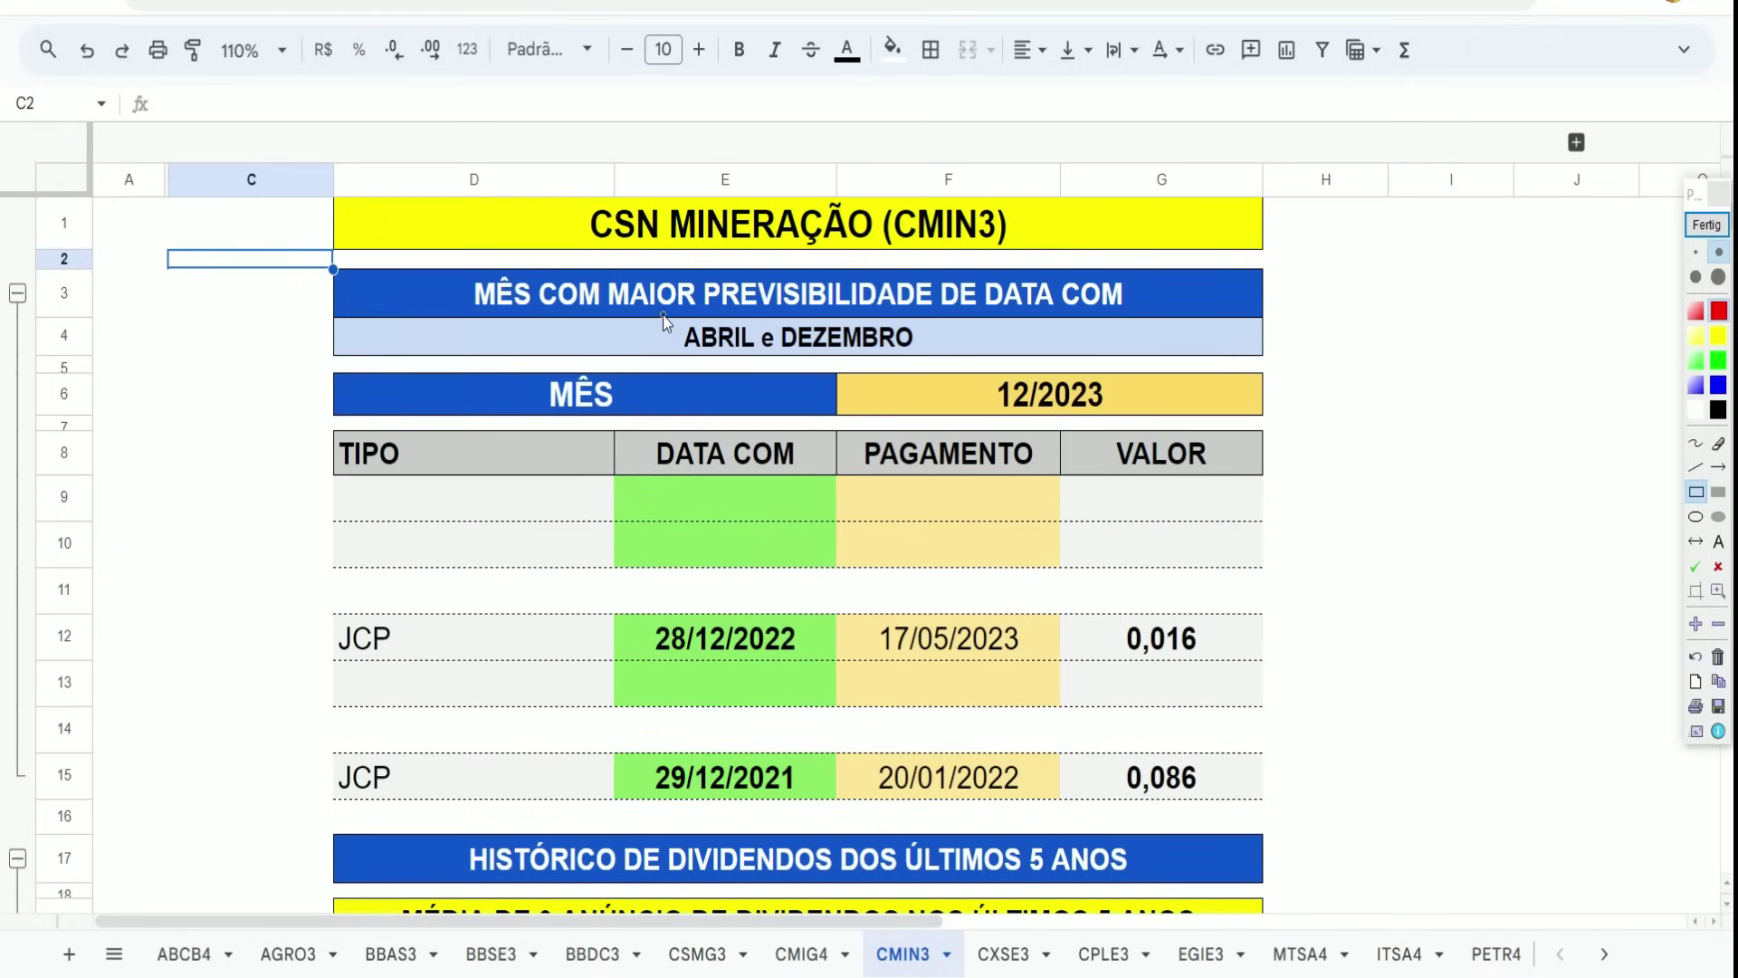
drag(662, 314, 933, 358)
key(Escape)
Set the MÊS filter in row 6 of the CMIN3 sheet to 11/2023.
click(1183, 405)
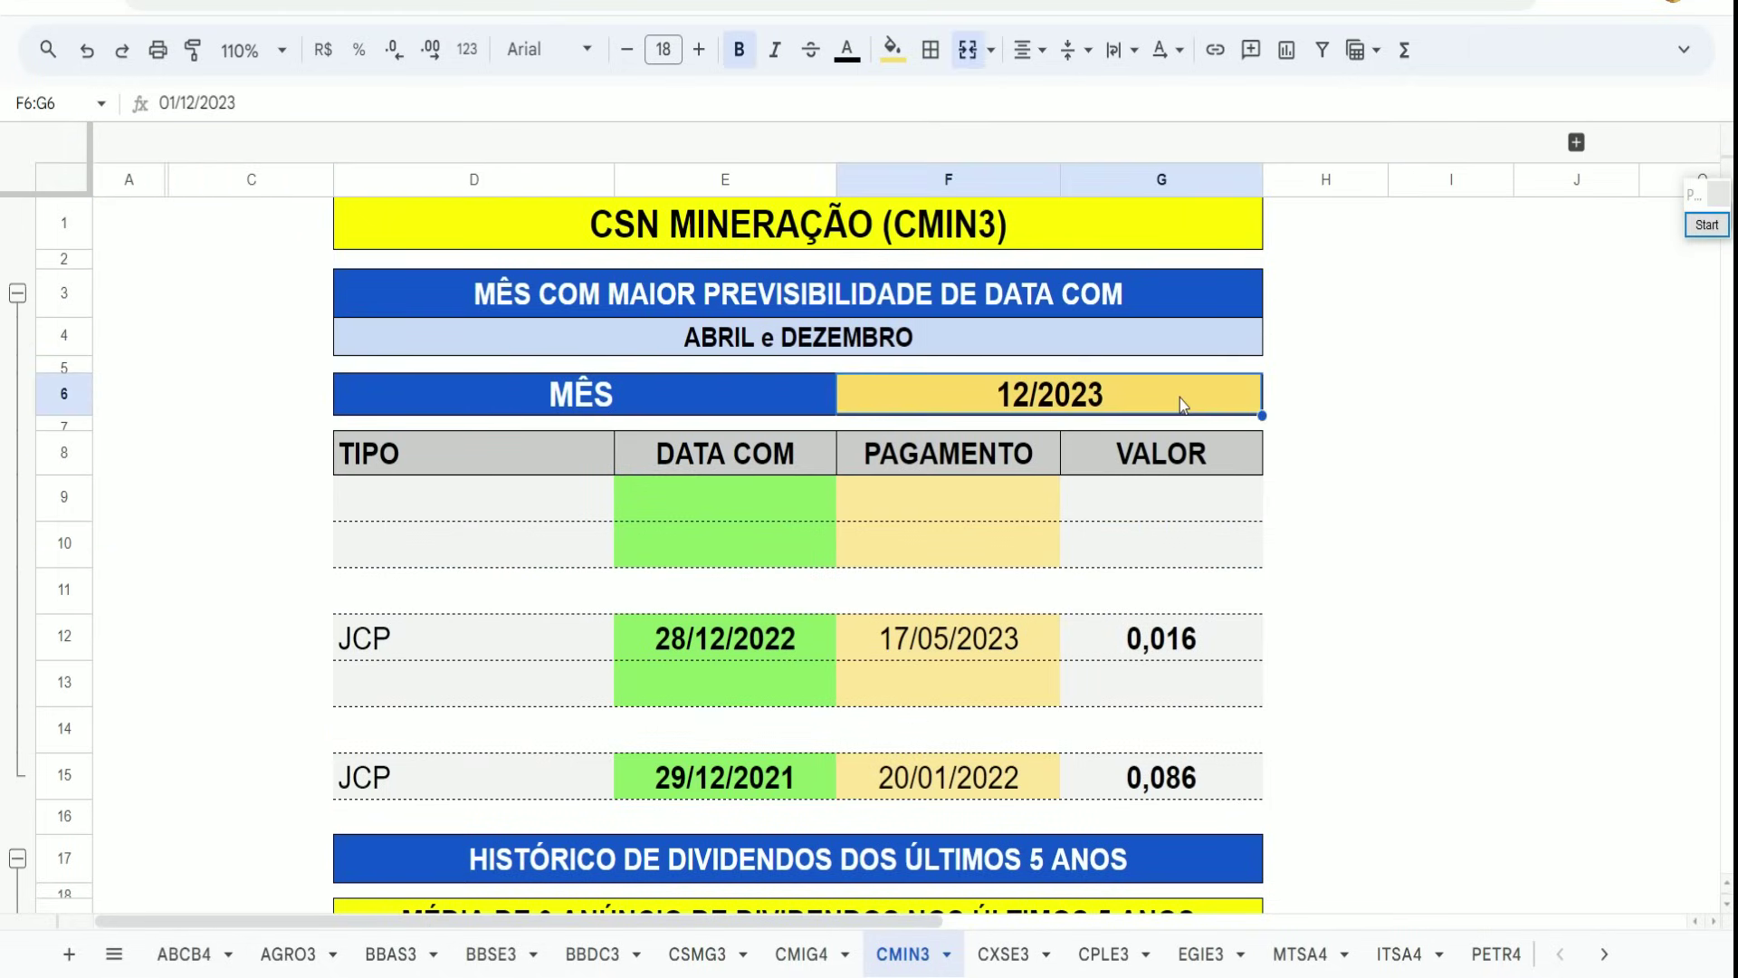
text(11/2023)
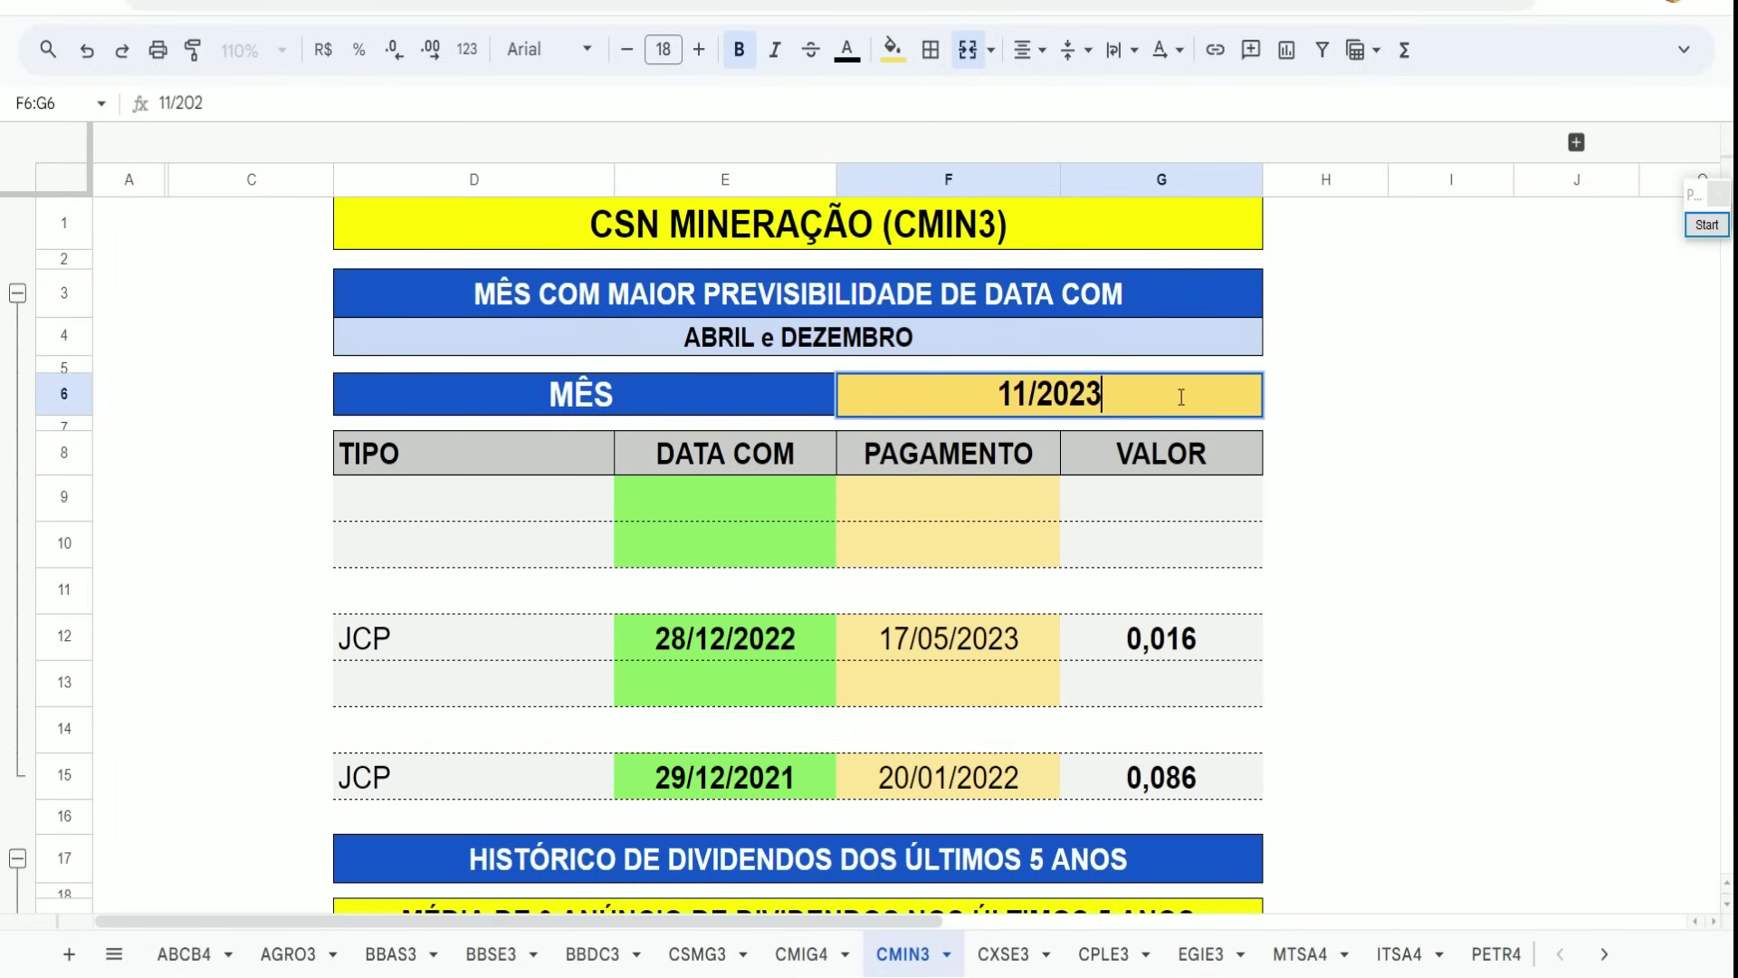
key(Return)
scroll(1182, 398, down, 1)
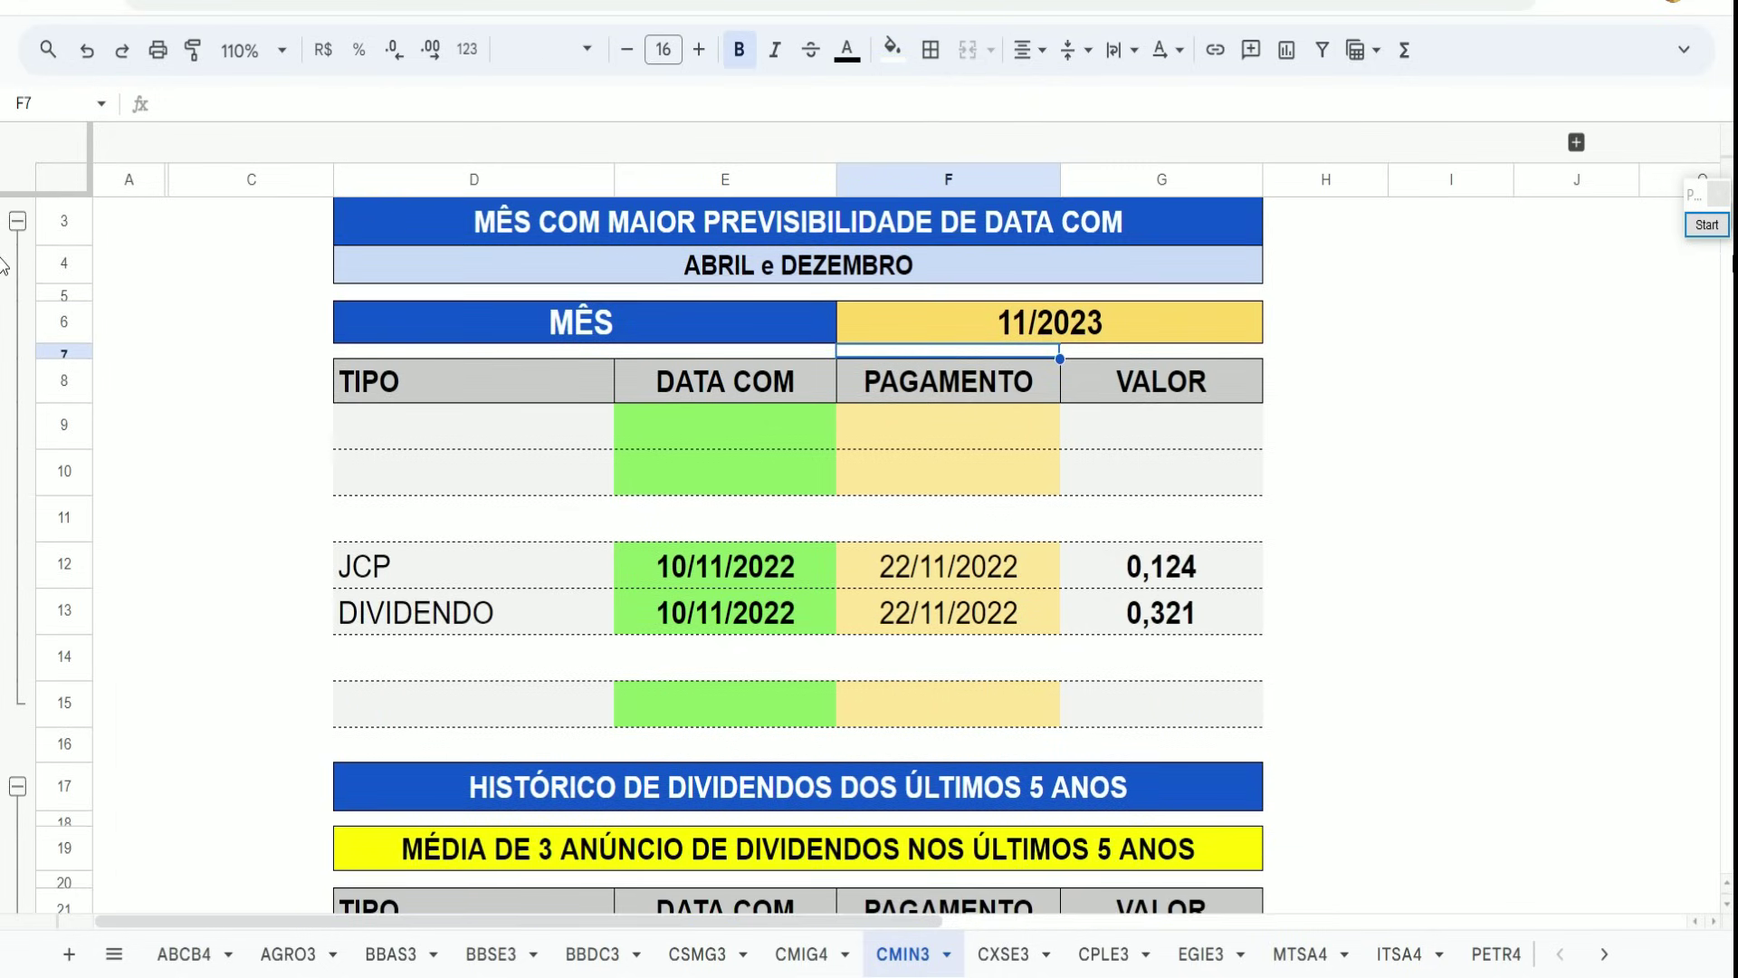
Box CMIN3's November 2022 DATA COM dates and VALOR amounts in rows 12 and 13 in red.
click(1706, 224)
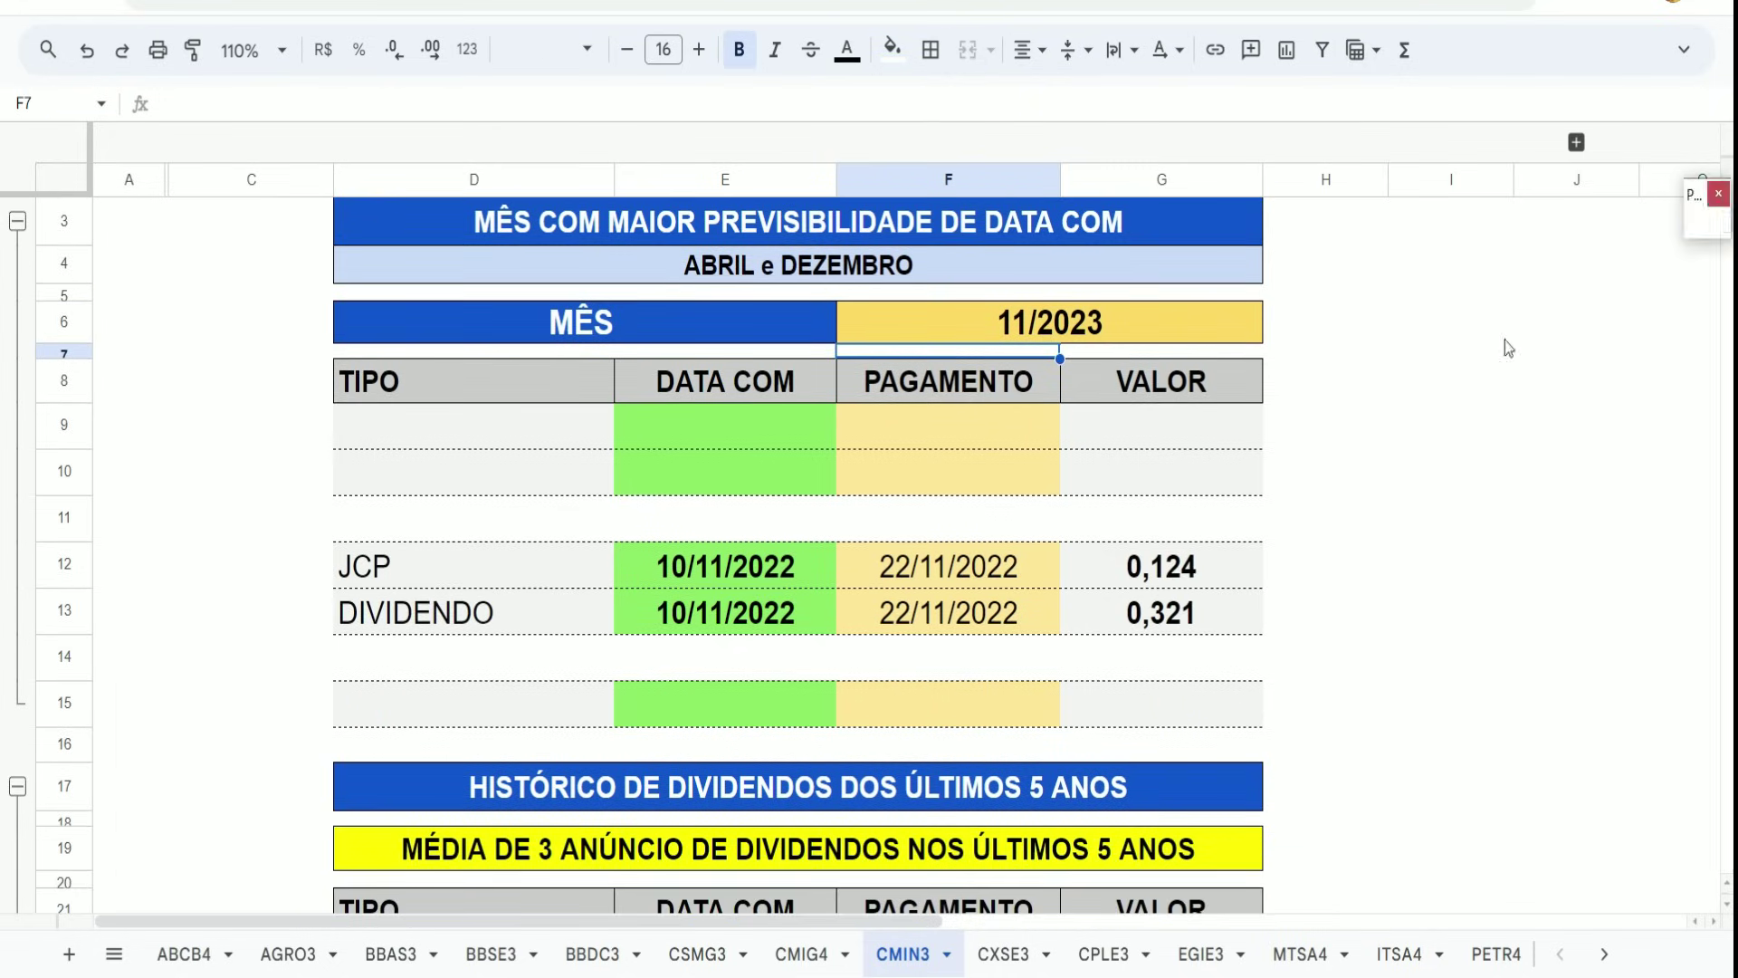
mouse_move(637, 533)
mouse_down()
mouse_move(737, 633)
mouse_move(817, 654)
mouse_up()
mouse_move(1088, 529)
mouse_down()
mouse_move(1234, 660)
mouse_move(1230, 644)
mouse_up()
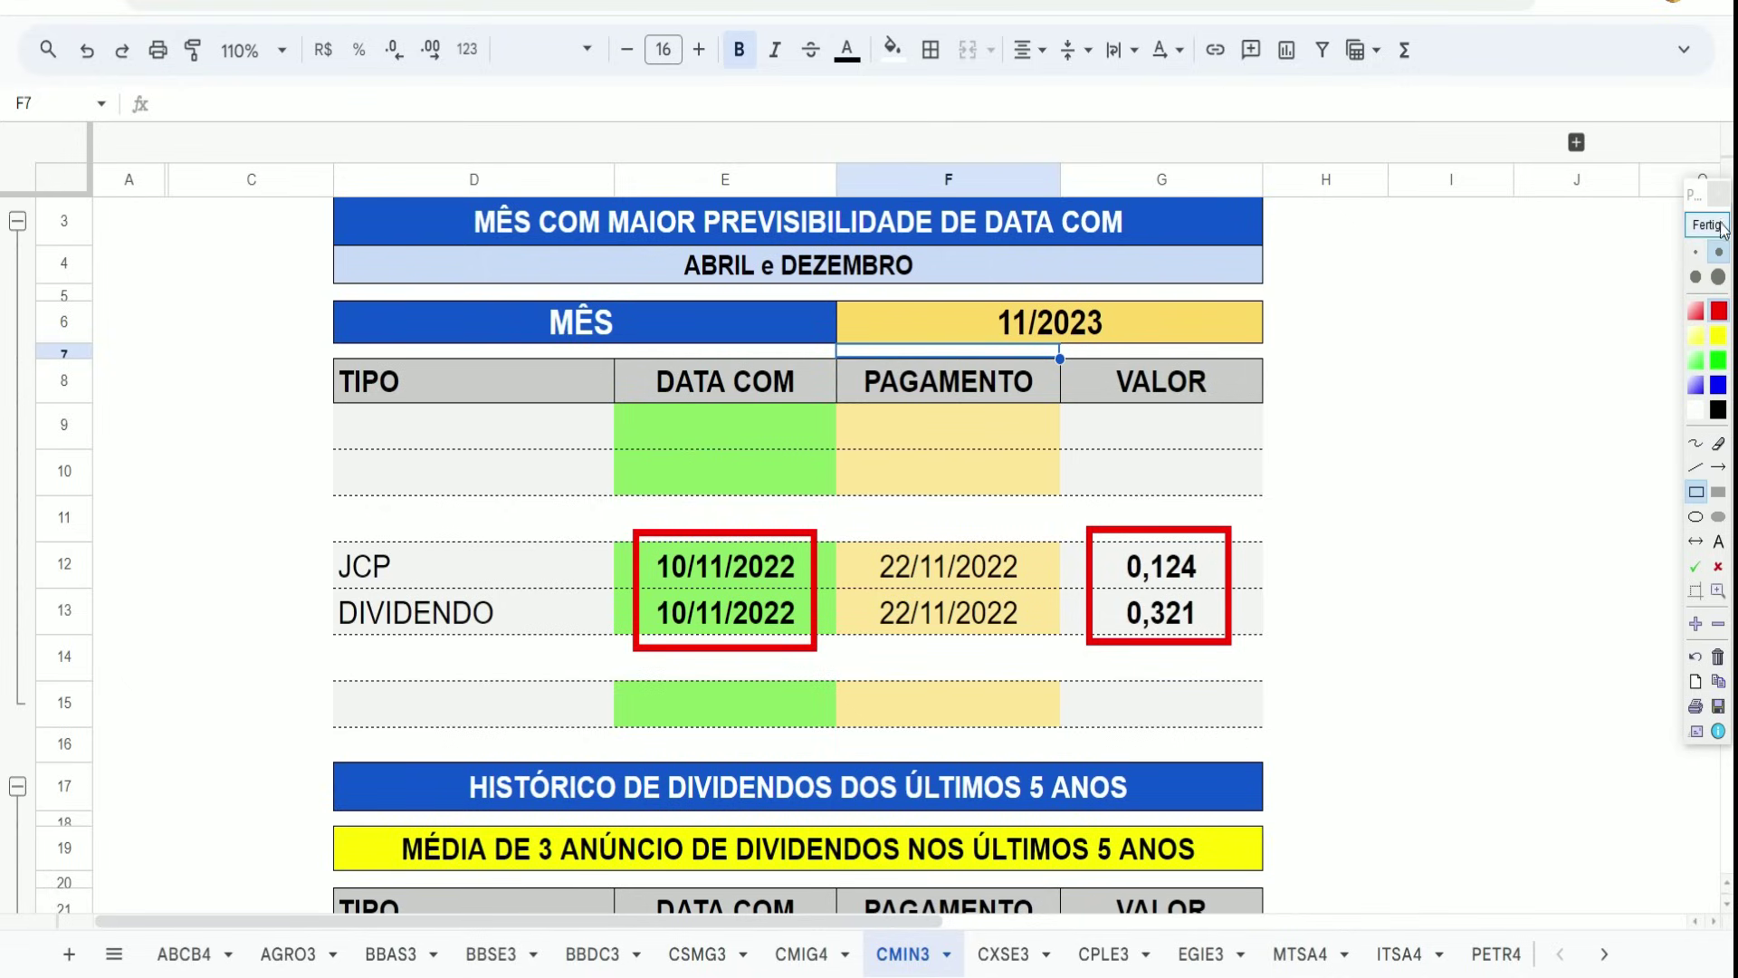
End the annotation and undo three clearings on the PREÇO TETO AÇÕES (DIVIDENDOS) sheet, restoring row 64's ticker CMIN3, dividend 0,612 and estimated yield 6%.
key(Escape)
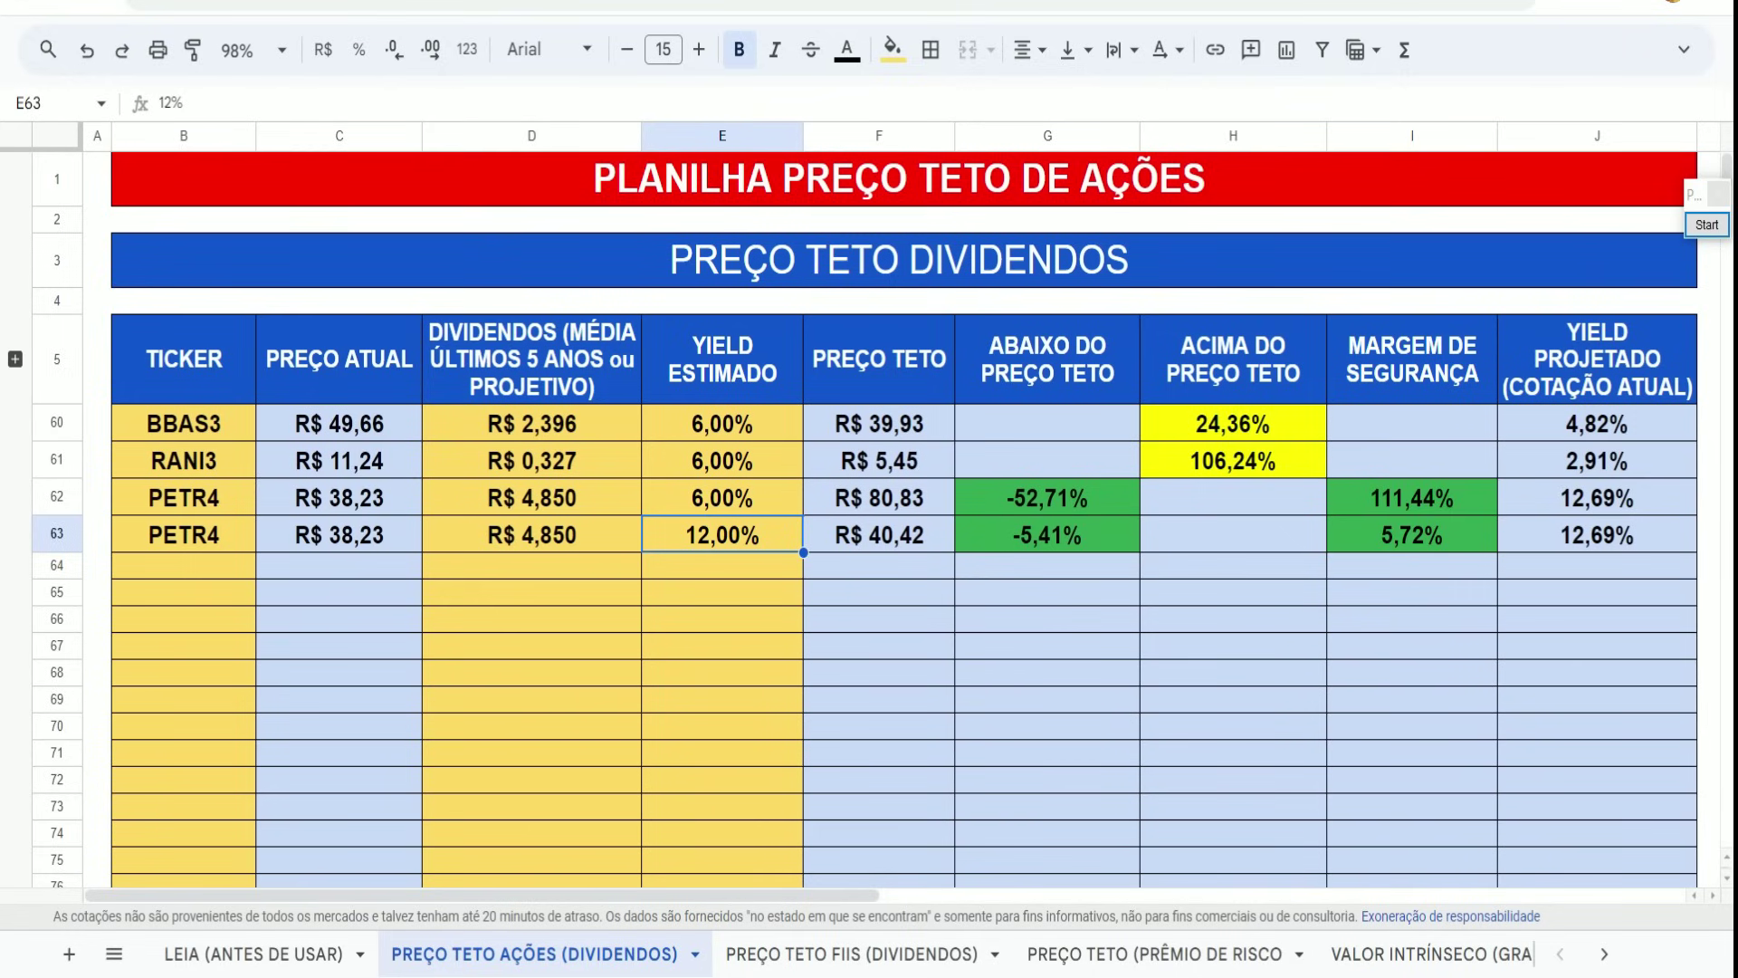
click(84, 52)
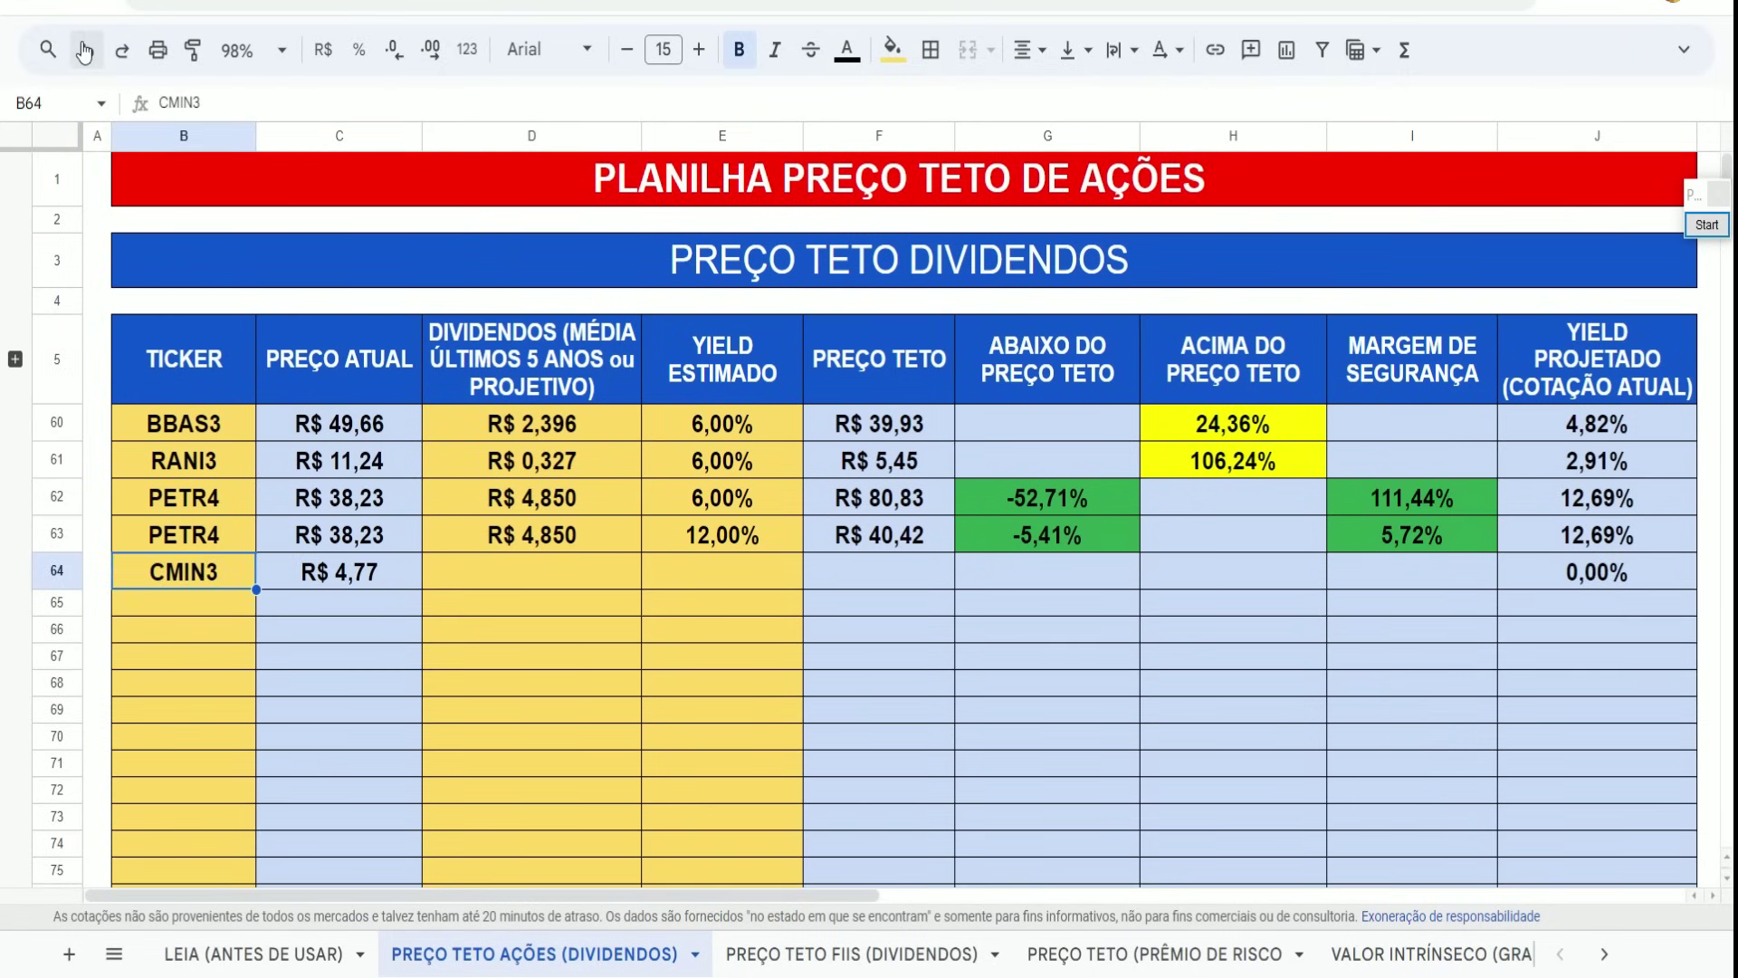
click(85, 52)
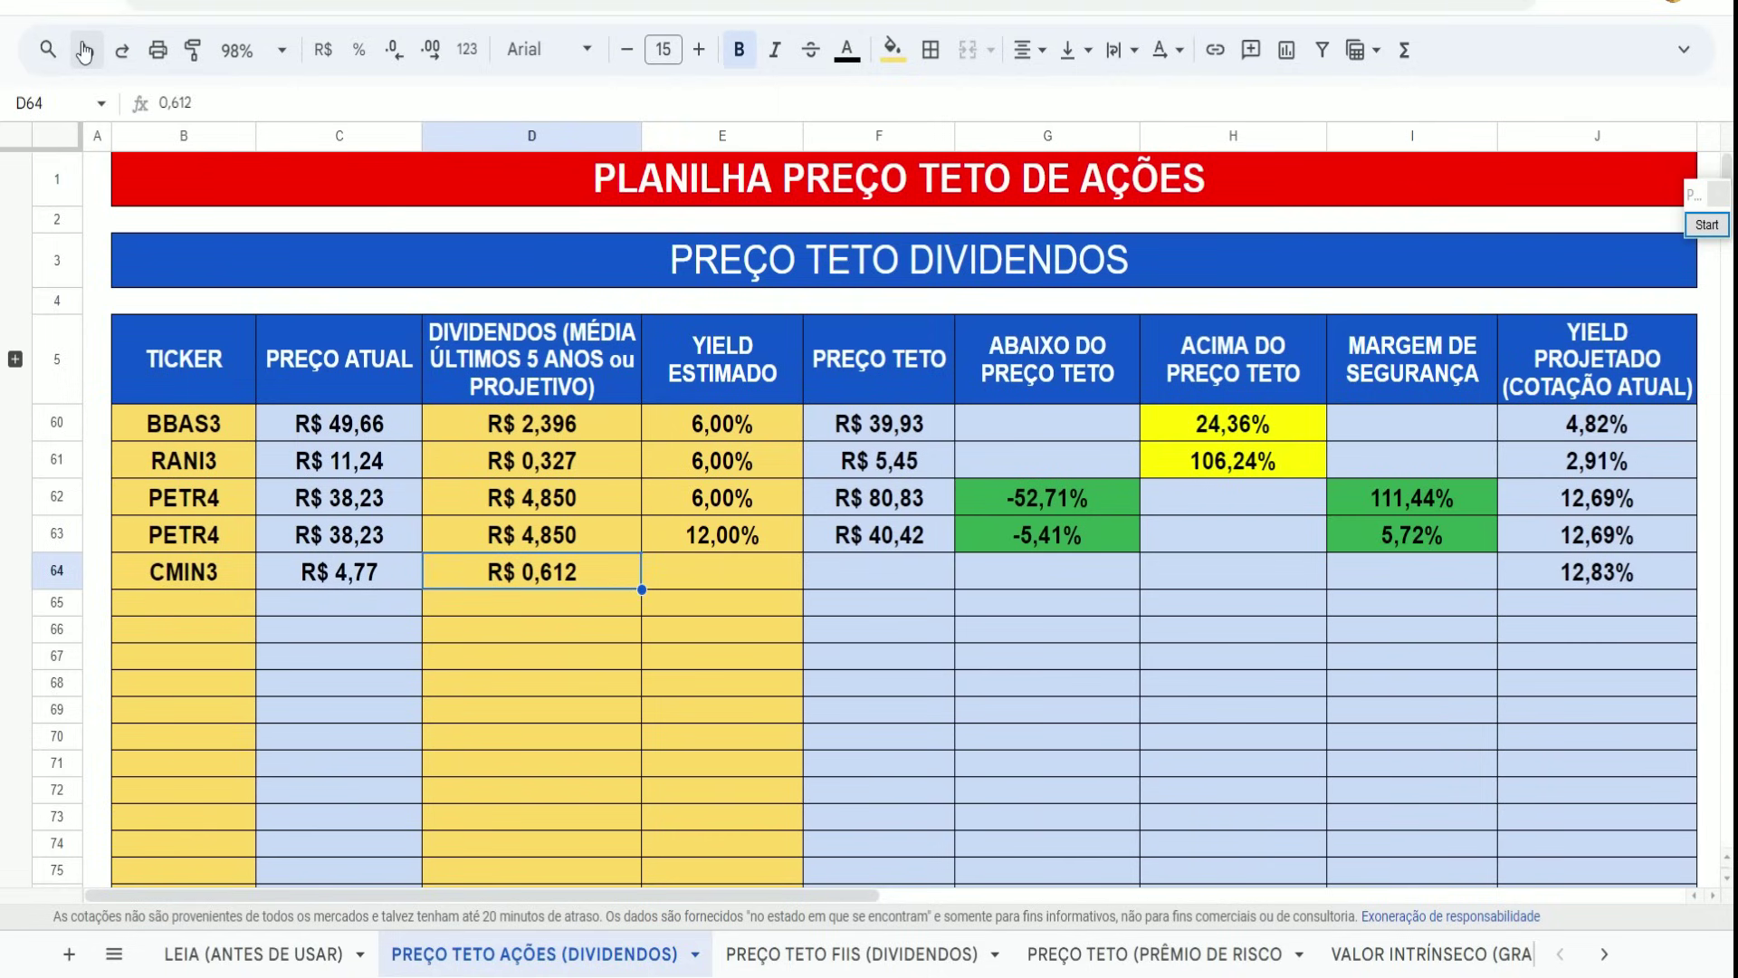
click(84, 51)
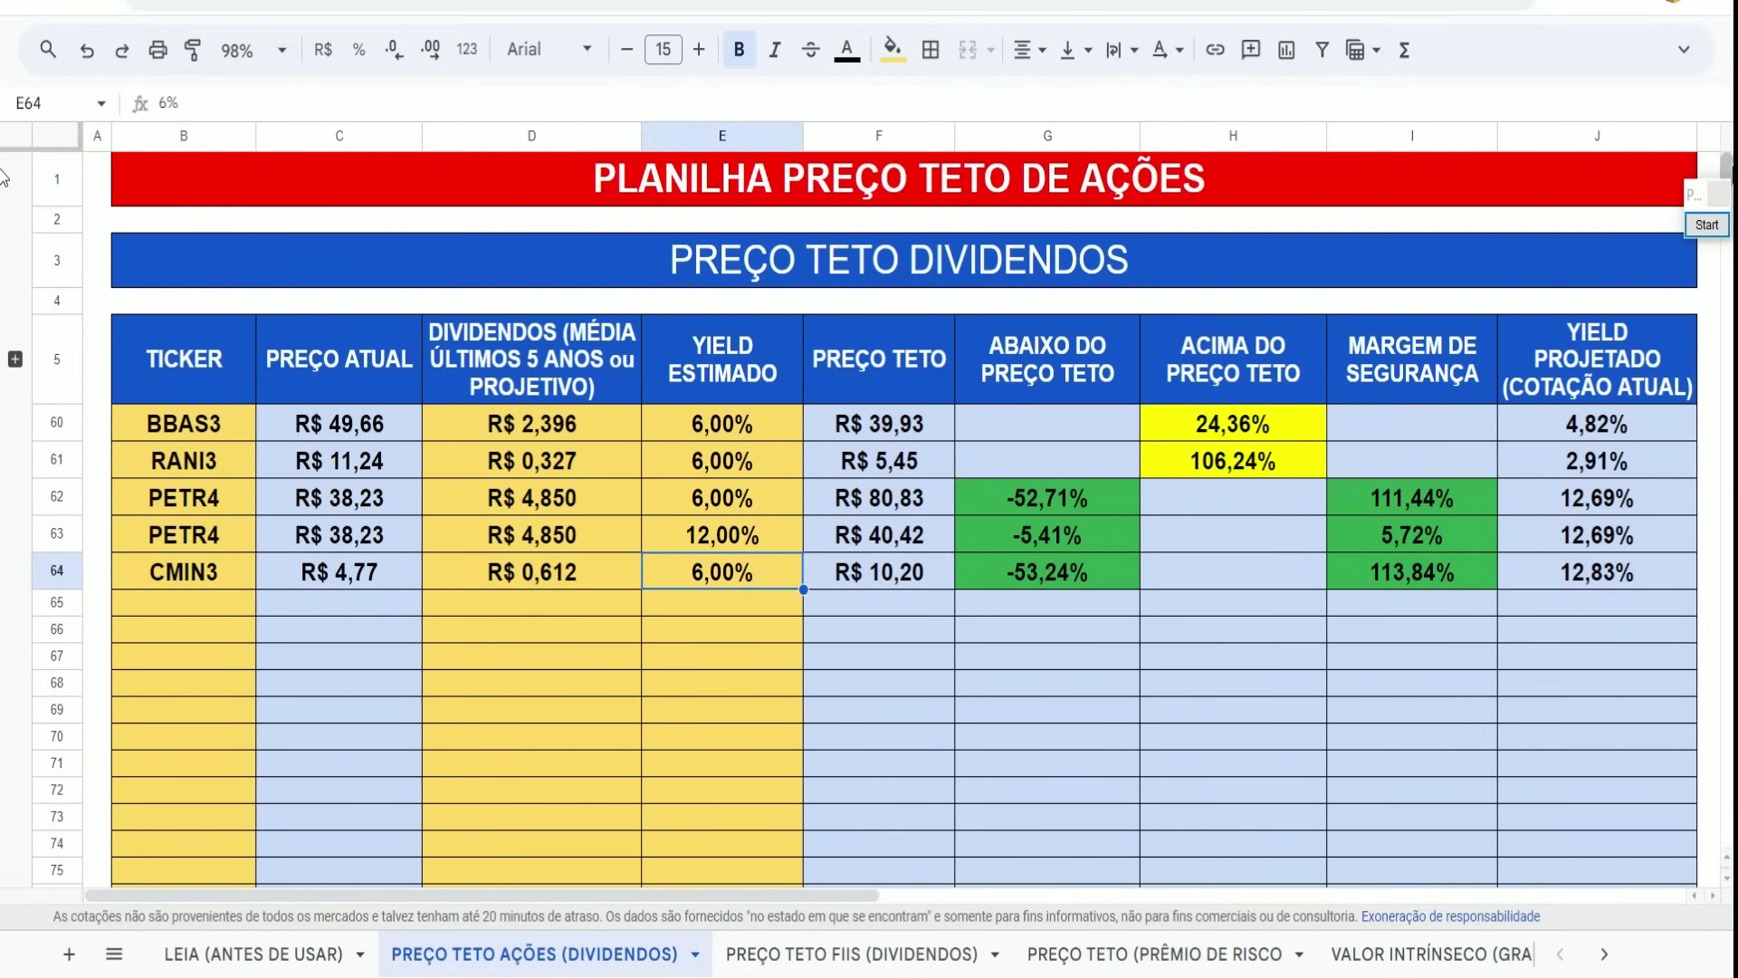
Start a screen annotation and box CMIN3's MARGEM DE SEGURANÇA and PREÇO TETO values in row 64 in red.
click(1705, 225)
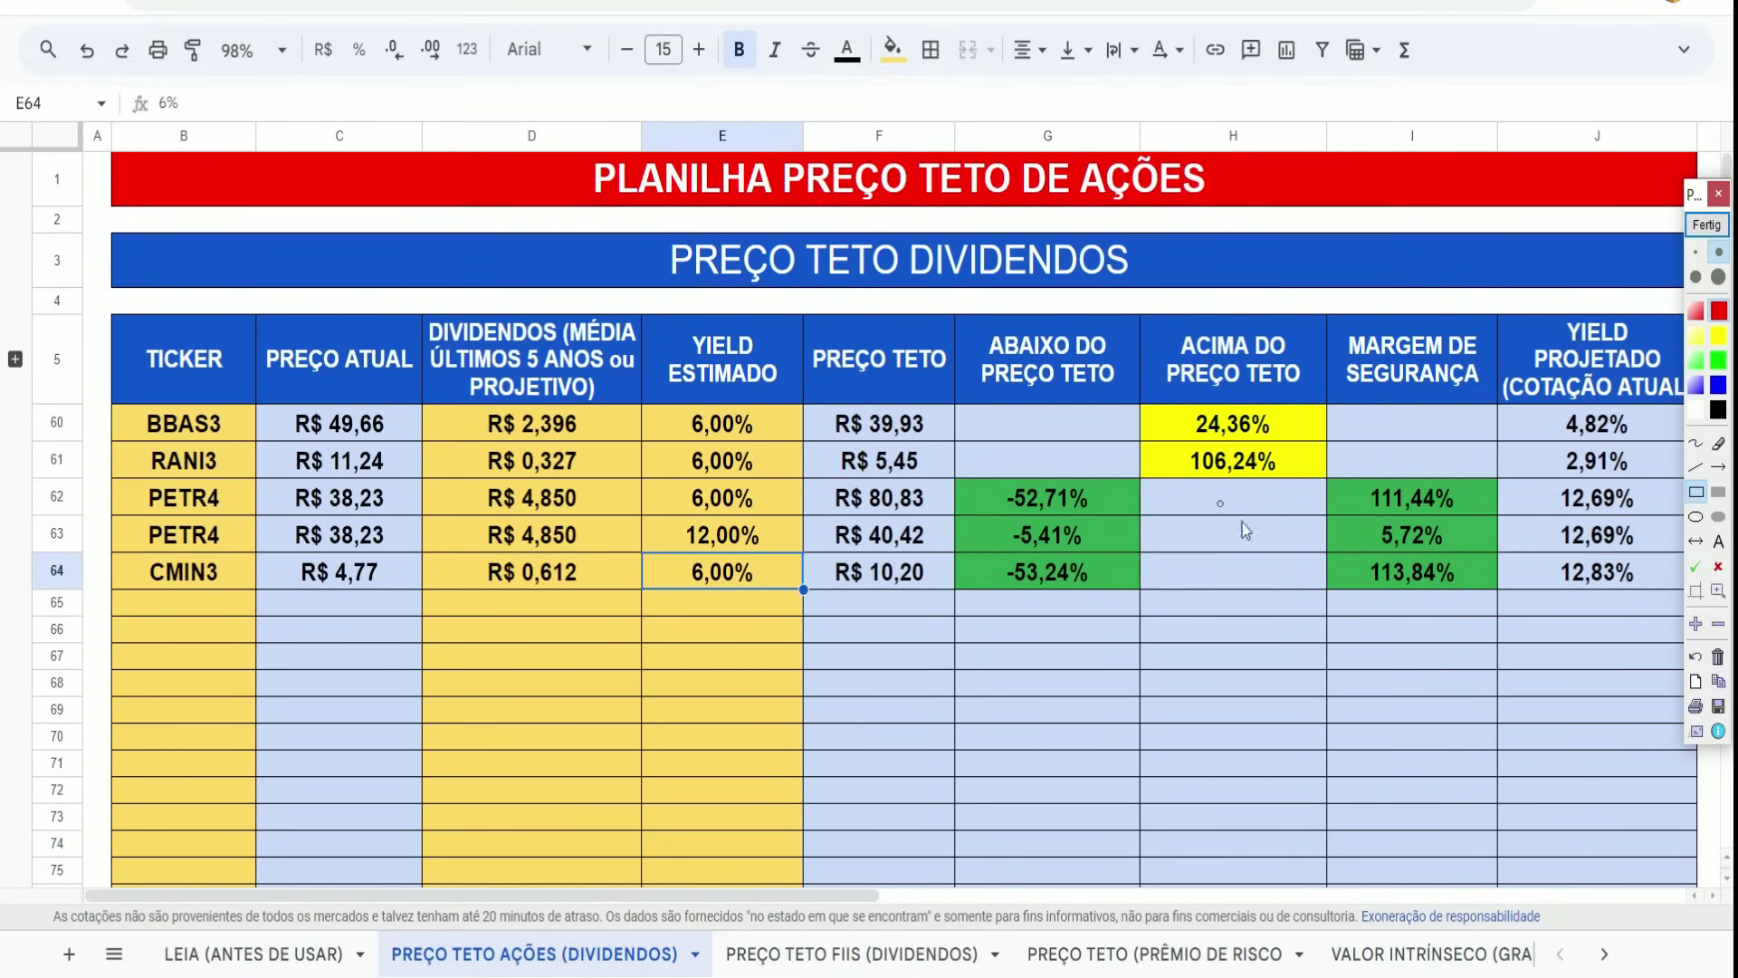
drag(1360, 556, 1467, 596)
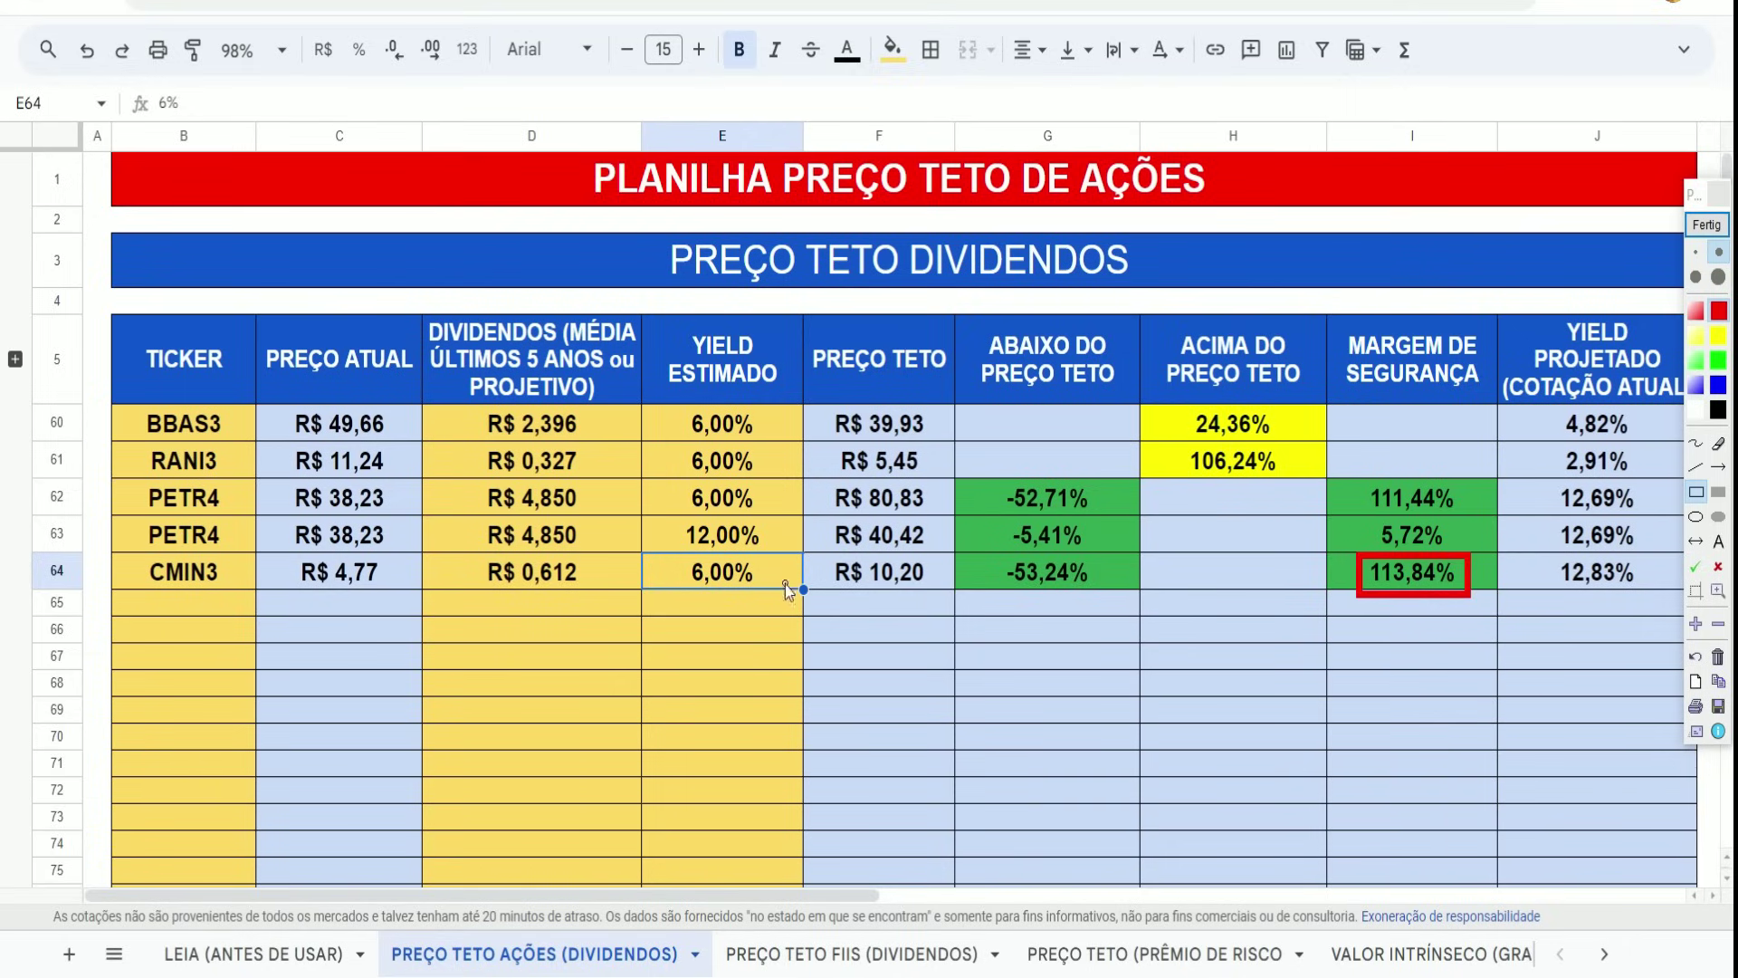
drag(813, 553, 949, 592)
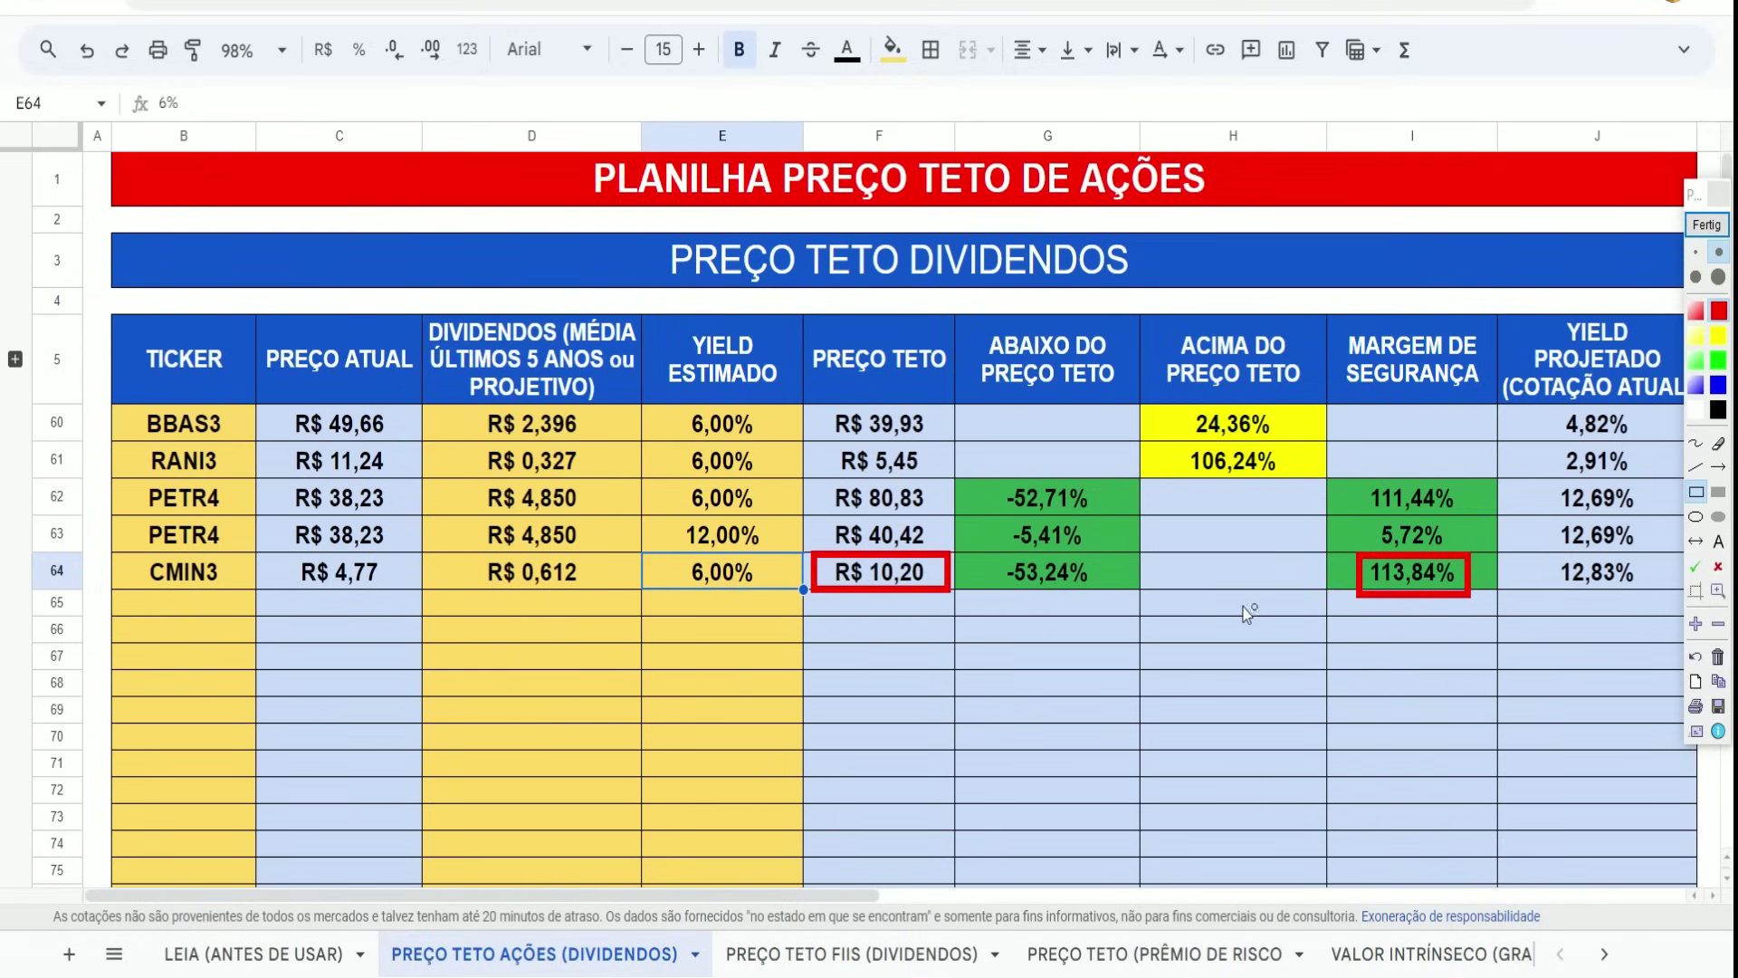